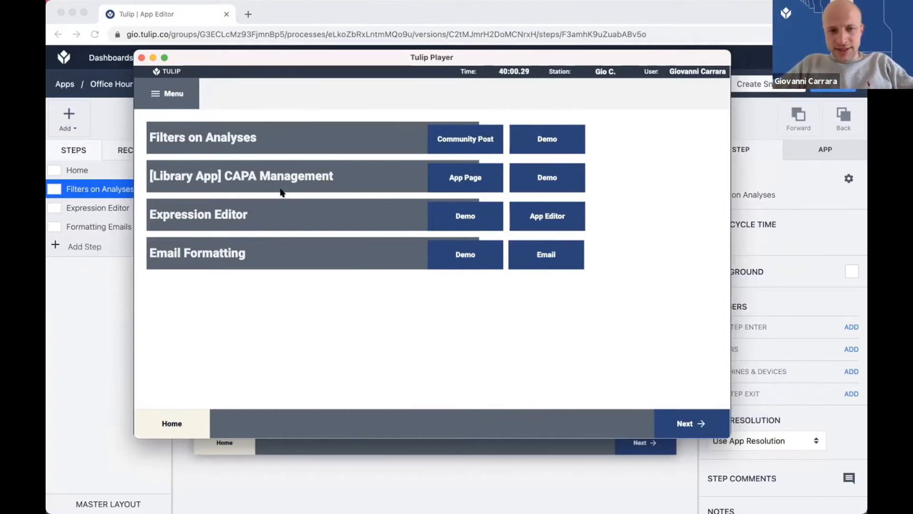
Open the community post on adding filters to analyses, read through it and enlarge its analysis screenshot.
left_click(459, 136)
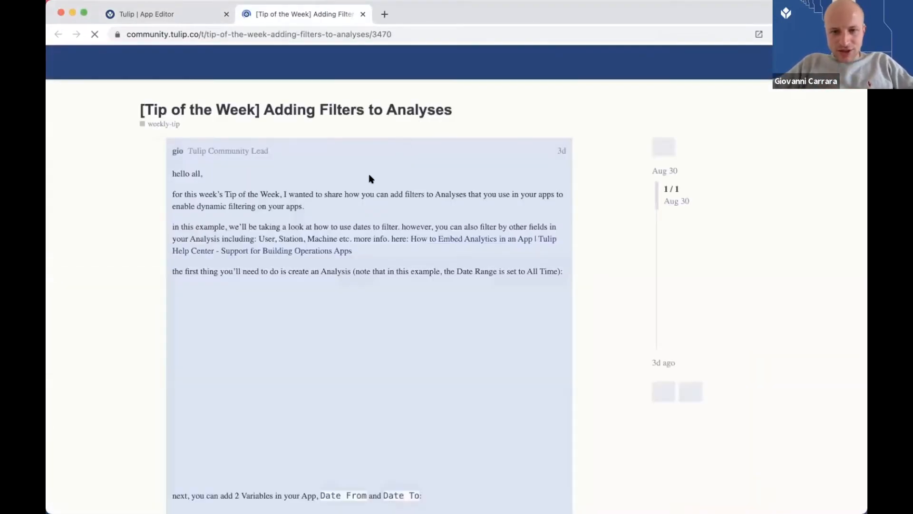
scroll(343, 199, "down", 2)
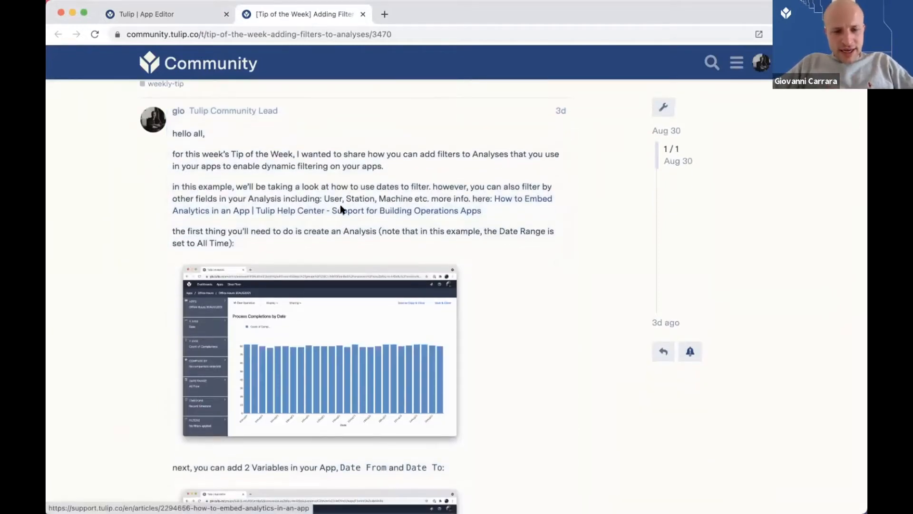
scroll(341, 209, "up", 1)
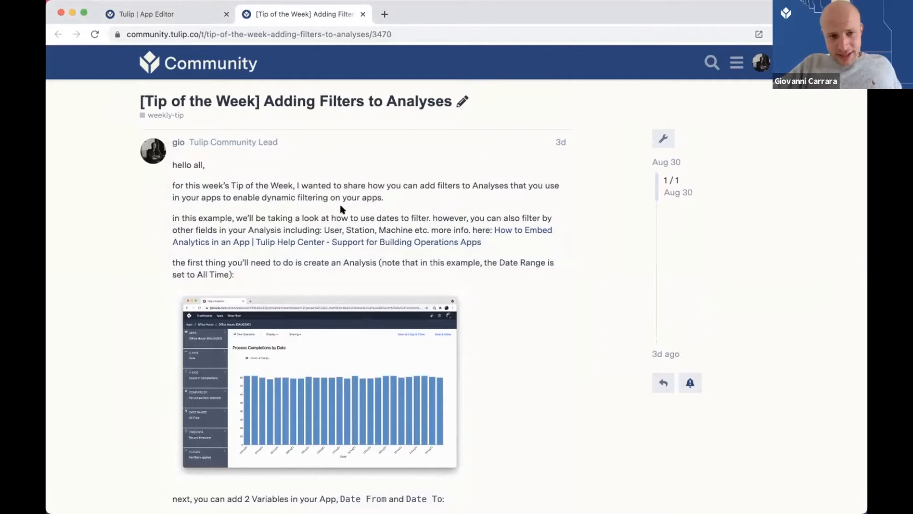
scroll(341, 209, "down", 3)
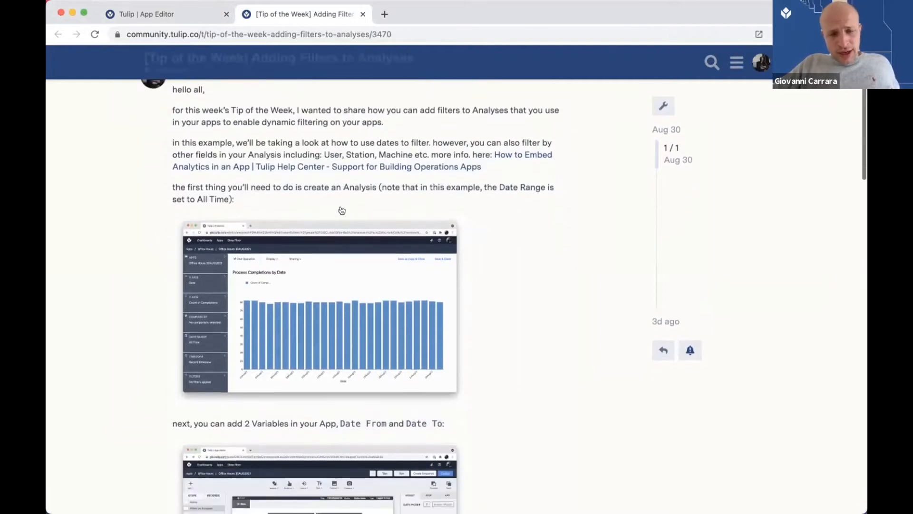
scroll(342, 251, "down", 2)
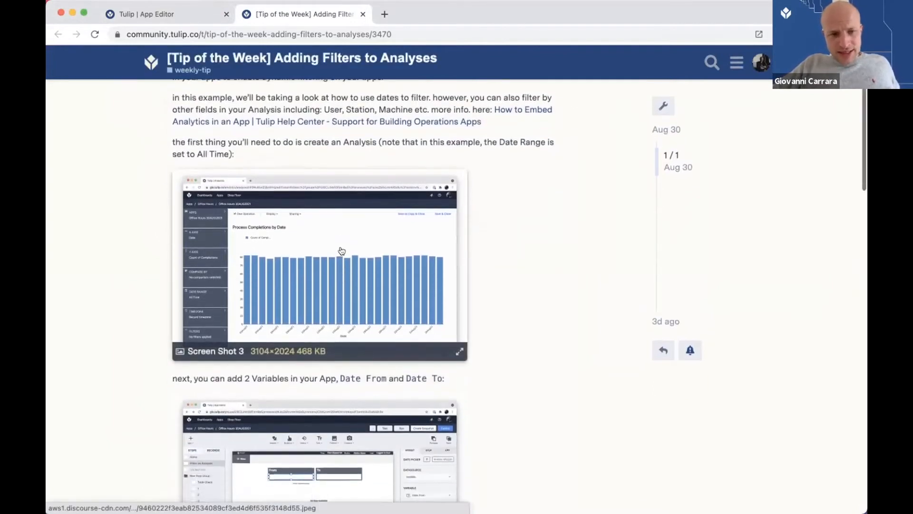
left_click(238, 270)
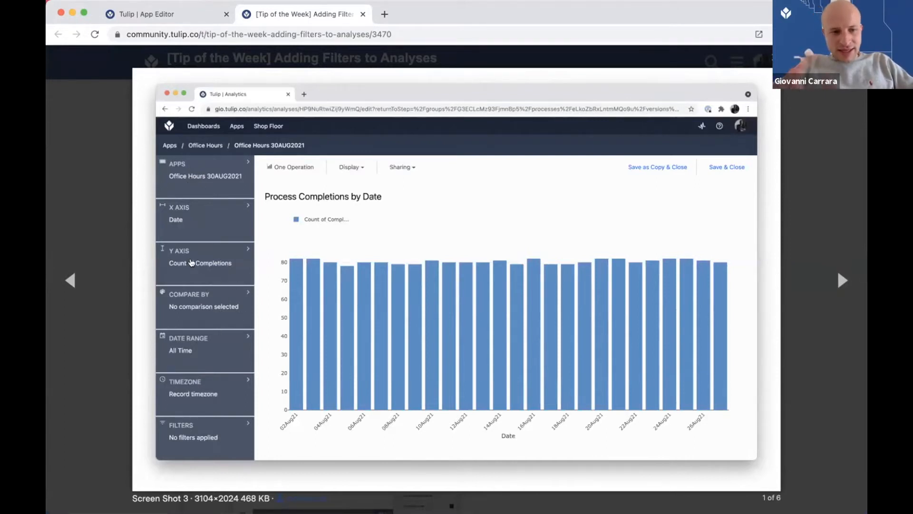
key("Escape")
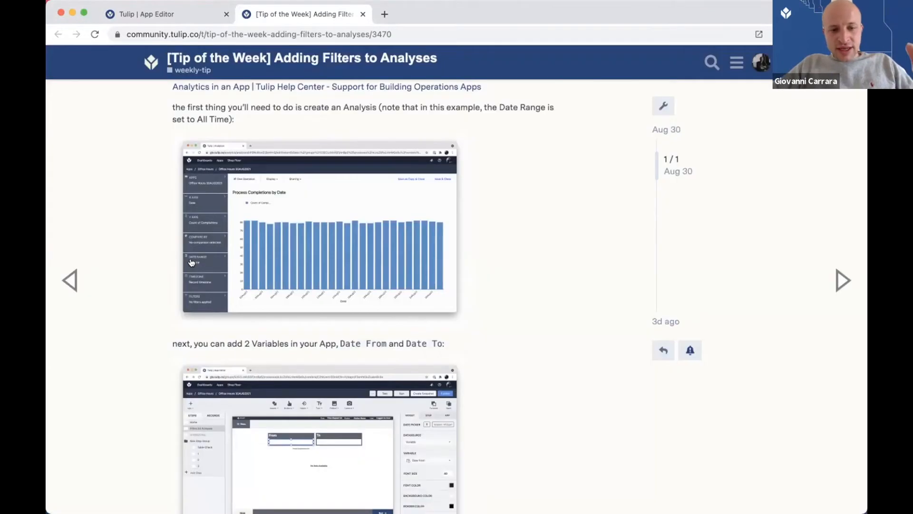
scroll(238, 209, "down", 2)
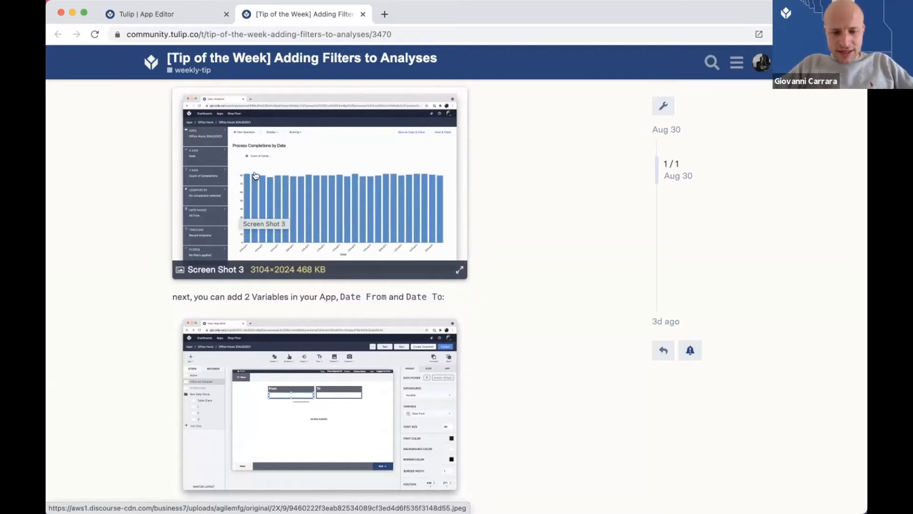
Switch to Tulip Player, open the Filters on Analyses demo and set its date range from 09Aug21 00:00 to 19Aug21 00:00.
key("super+Tab")
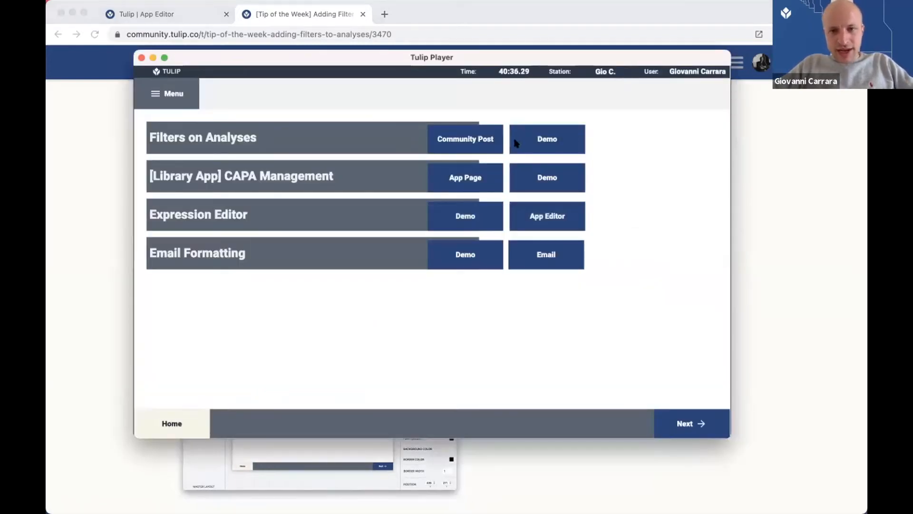
left_click(516, 143)
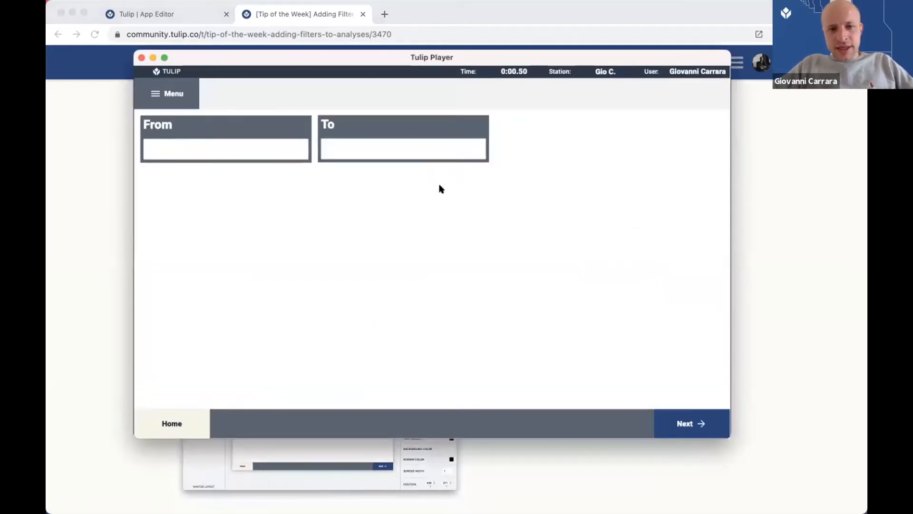
left_click(244, 143)
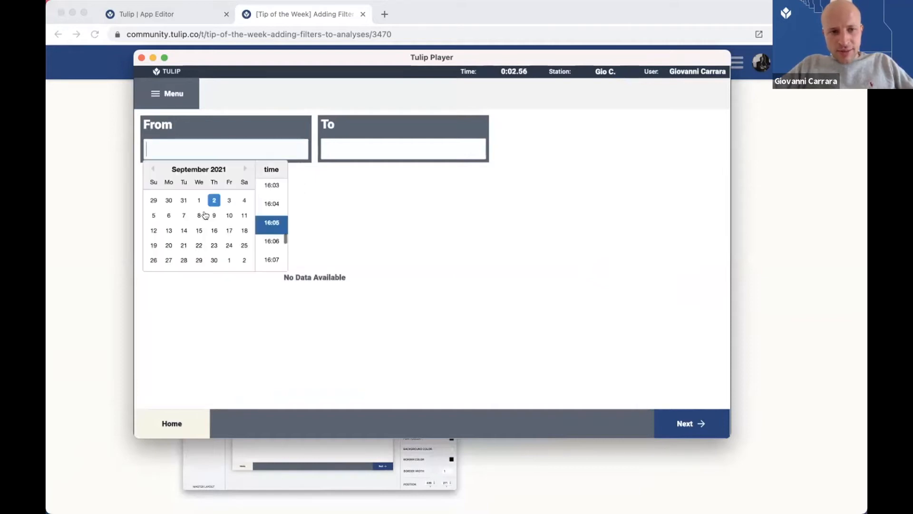
left_click(152, 169)
left_click(166, 215)
left_click(371, 143)
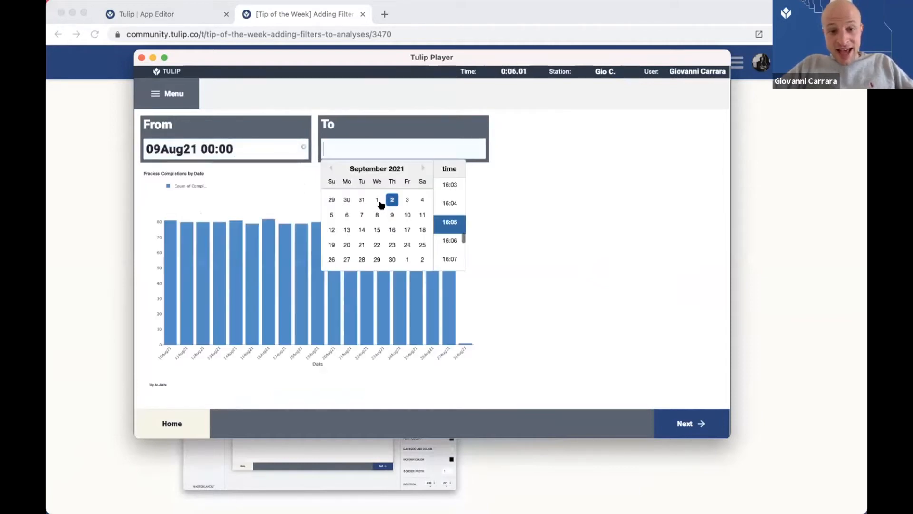
left_click(330, 169)
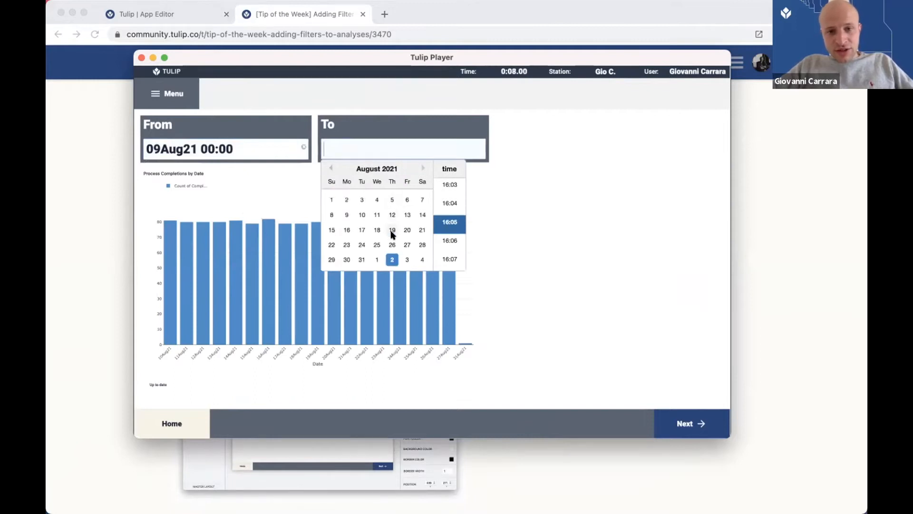
left_click(392, 230)
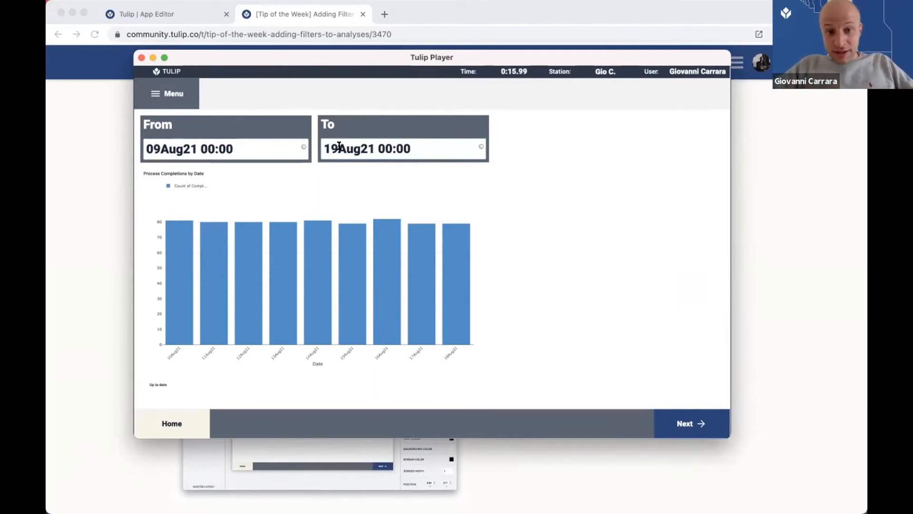
Change the demo chart's date range to start at 03Aug21 00:00 and end at 12Aug21 00:00.
left_click(382, 152)
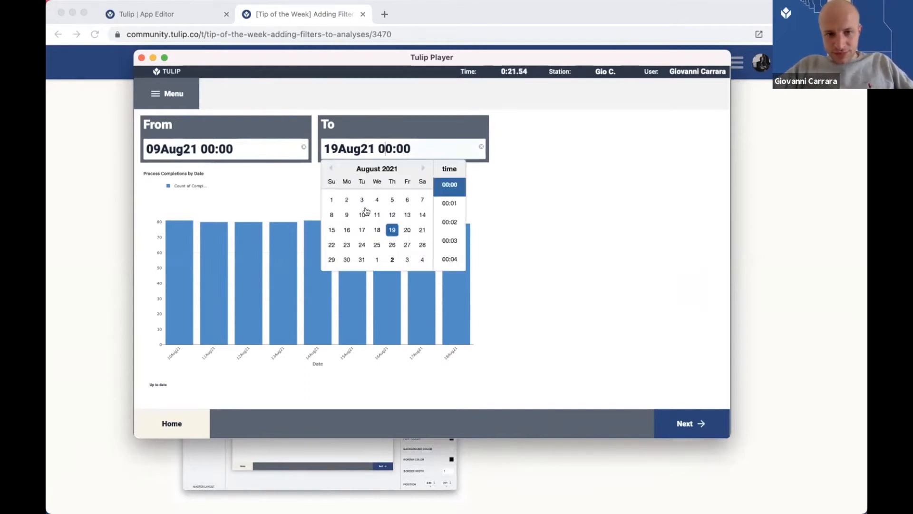
left_click(391, 215)
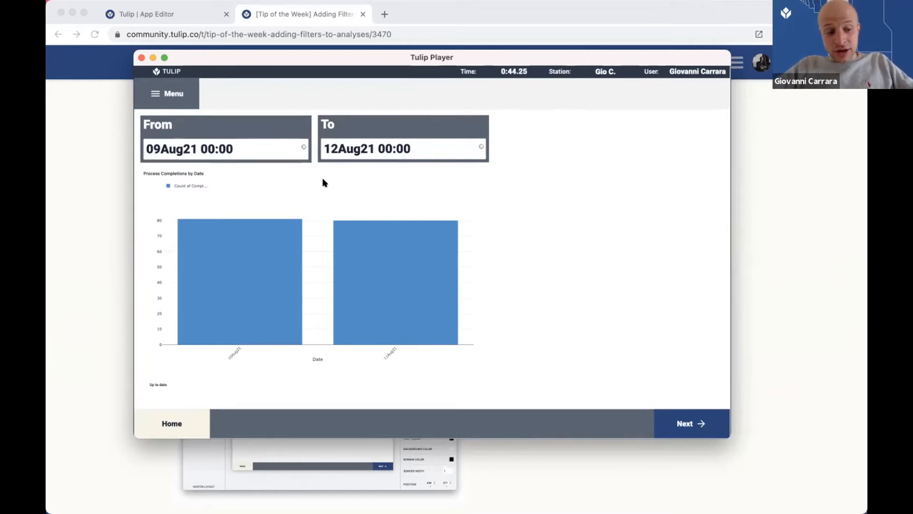
left_click(270, 145)
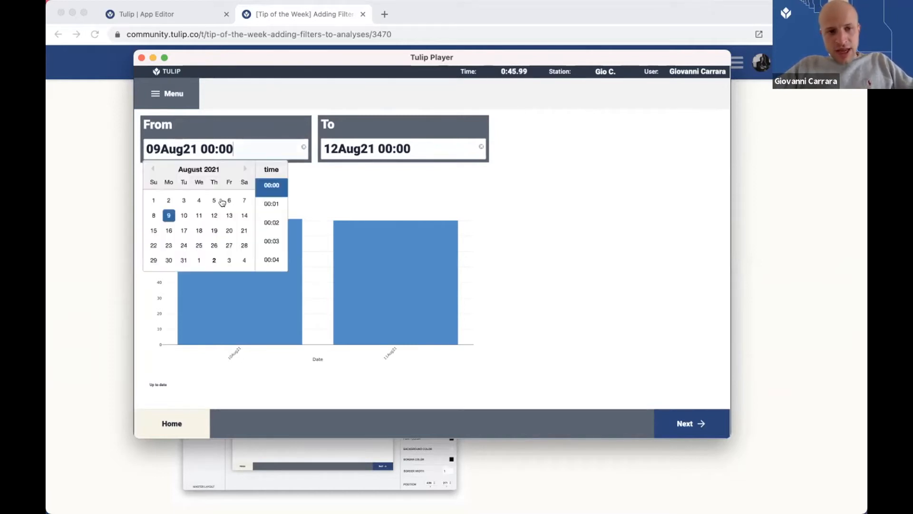
left_click(183, 199)
left_click(566, 257)
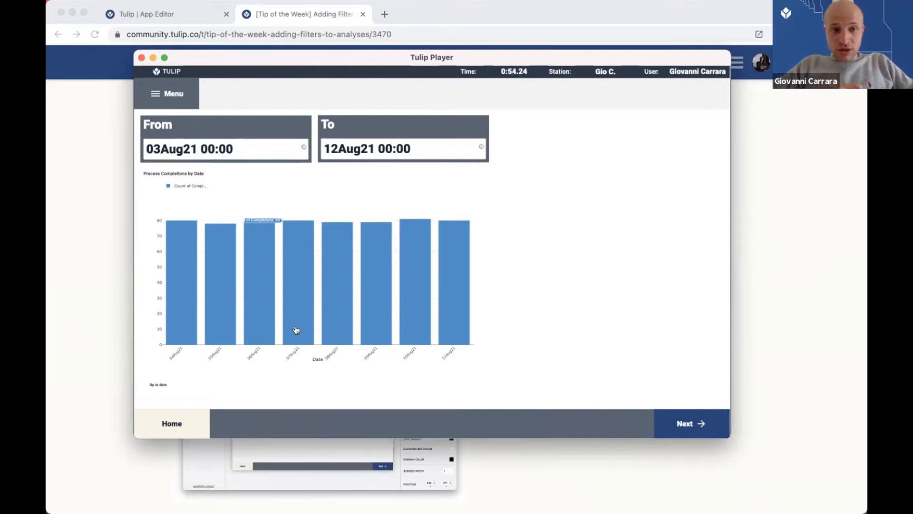
left_click(232, 151)
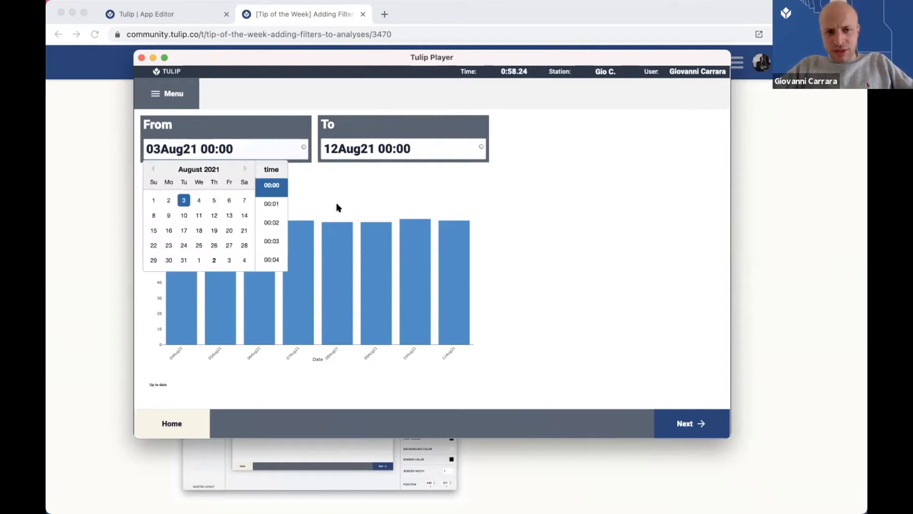
left_click(452, 224)
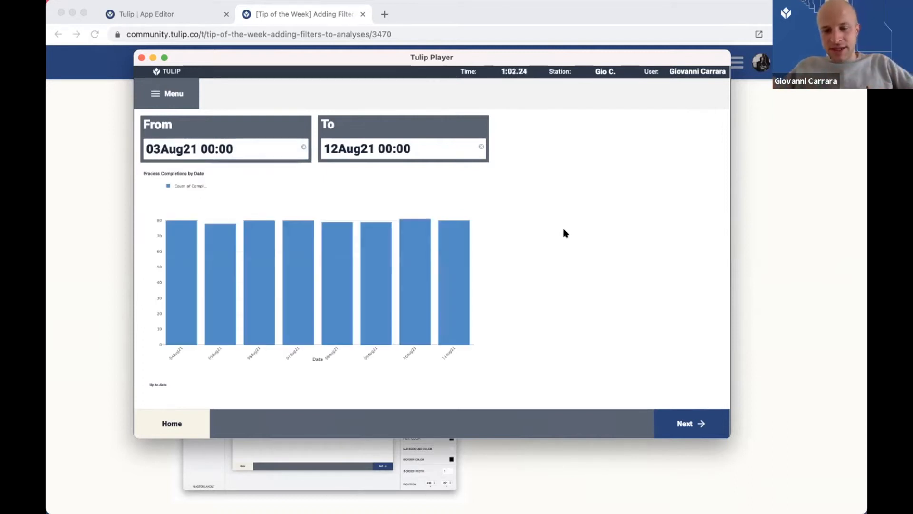
Switch to the Tulip App Editor in the browser and check which variables the From and To date pickers use.
left_click(69, 196)
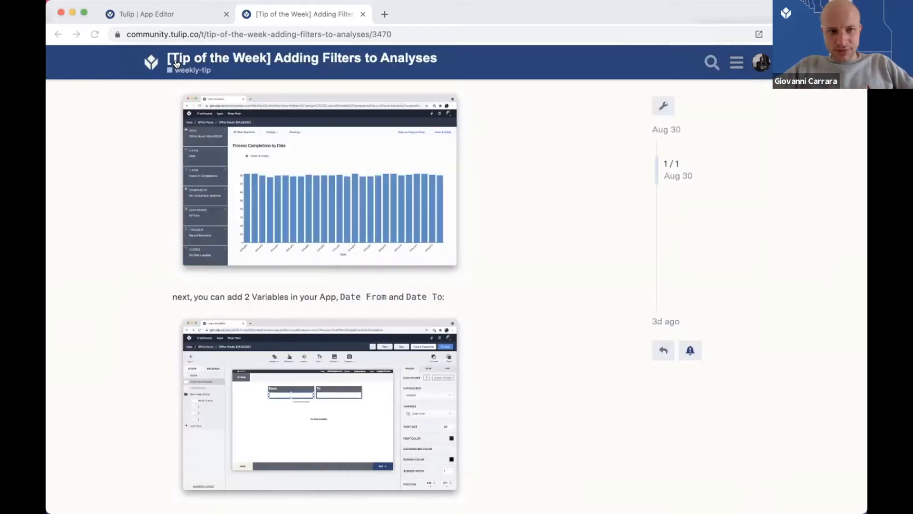
left_click(175, 12)
left_click(245, 280)
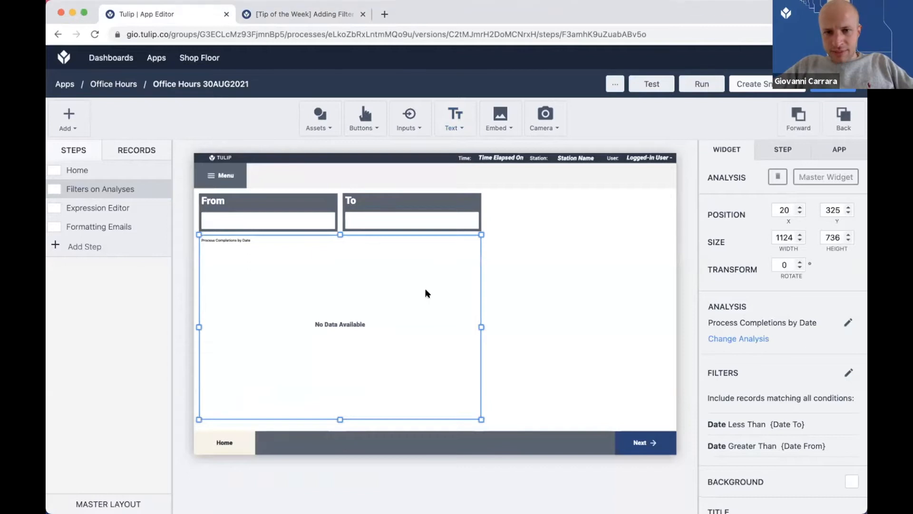
left_click(524, 300)
left_click(291, 224)
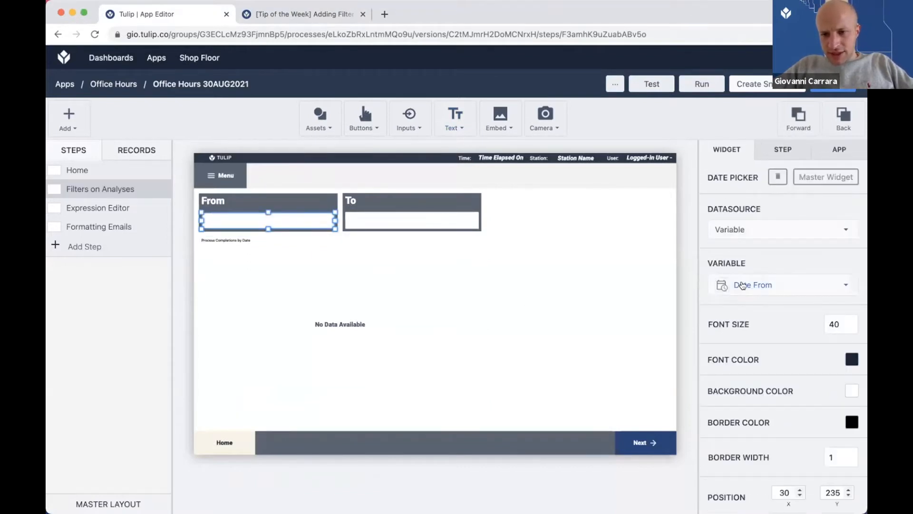
left_click(432, 217)
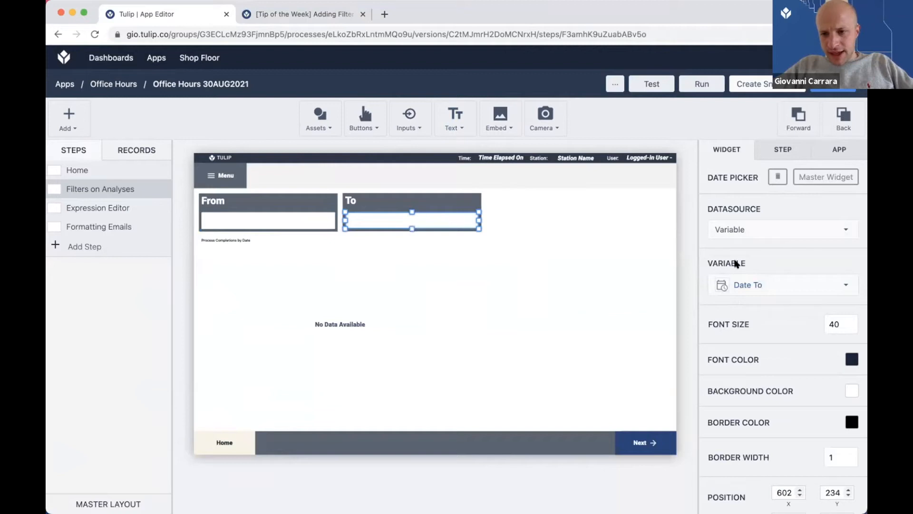
Open the Process Completions by Date analysis, review its X axis and date range settings, and save and close it.
left_click(392, 288)
left_click(848, 323)
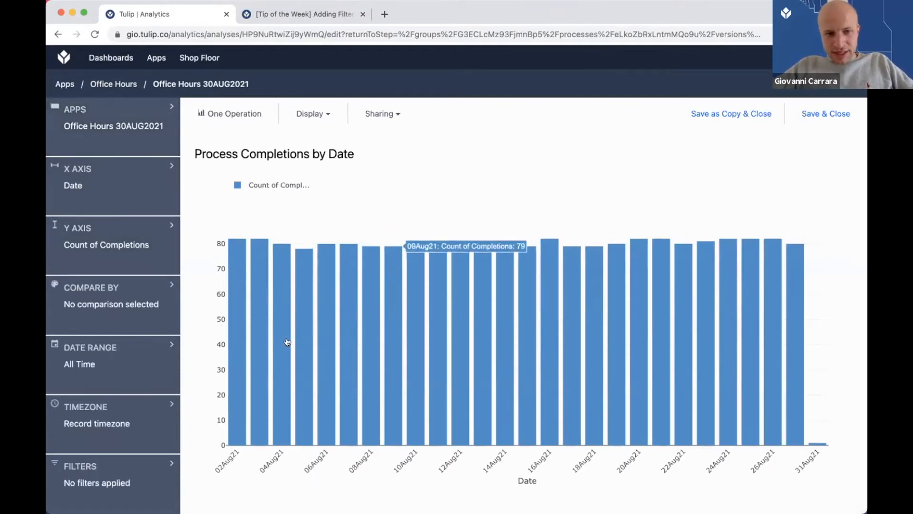
left_click(158, 203)
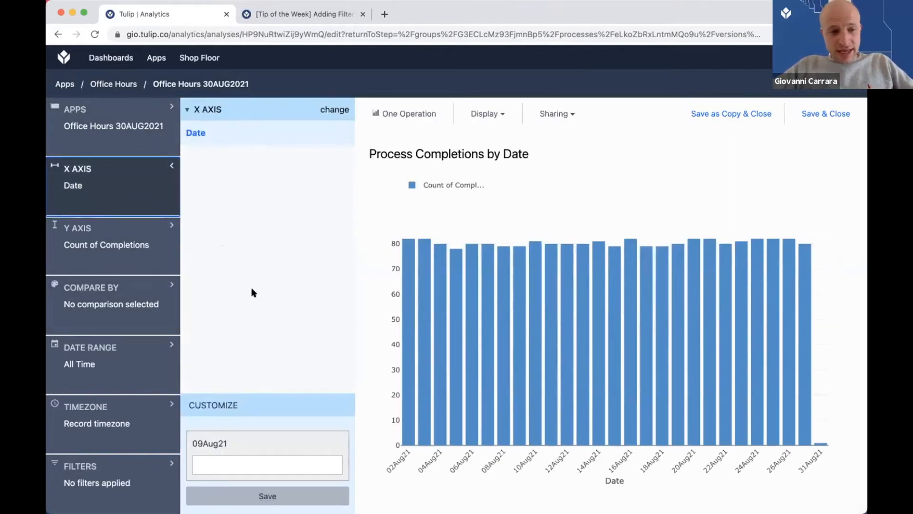
left_click(112, 366)
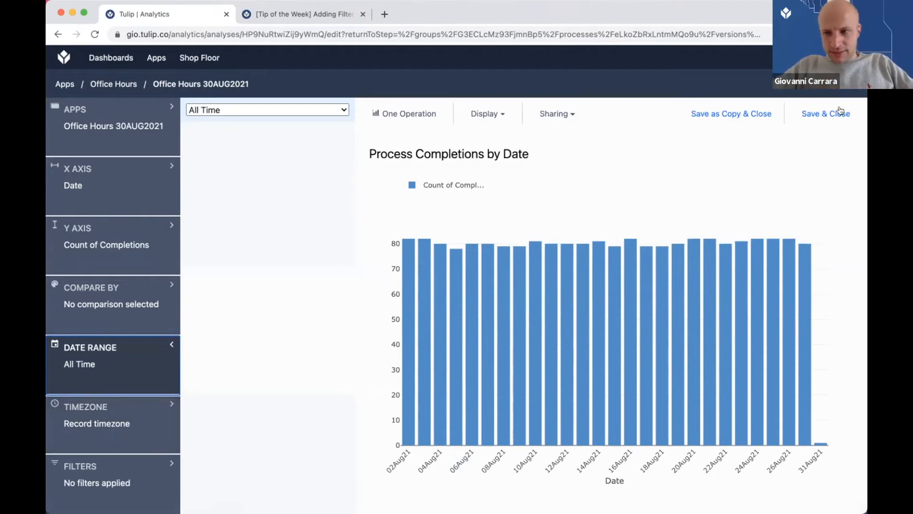
left_click(816, 118)
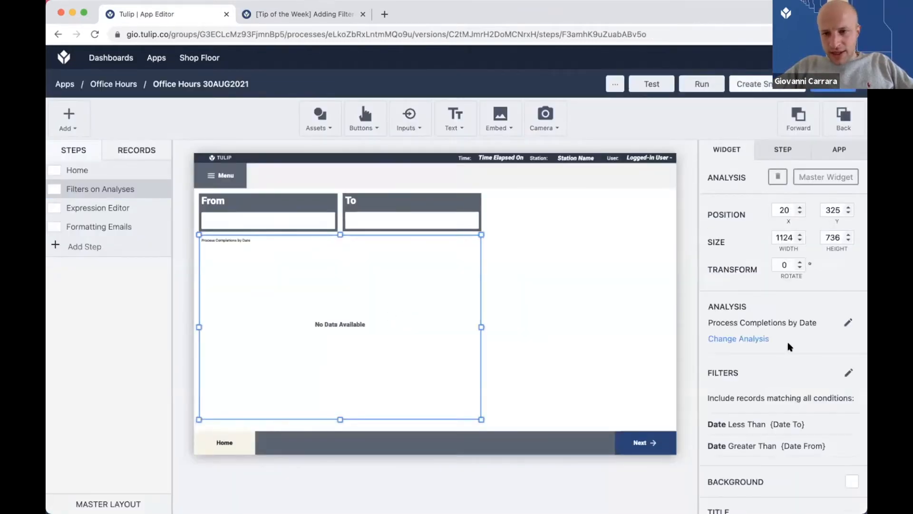
Open the analysis widget's filters and examine the first condition's field choices and the all/any matching options.
scroll(789, 346, "down", 3)
scroll(795, 281, "up", 3)
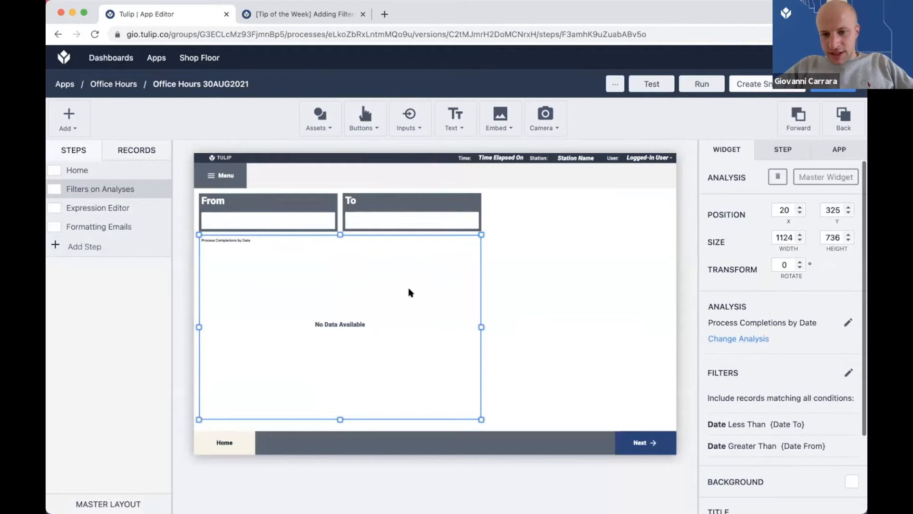
scroll(804, 276, "down", 2)
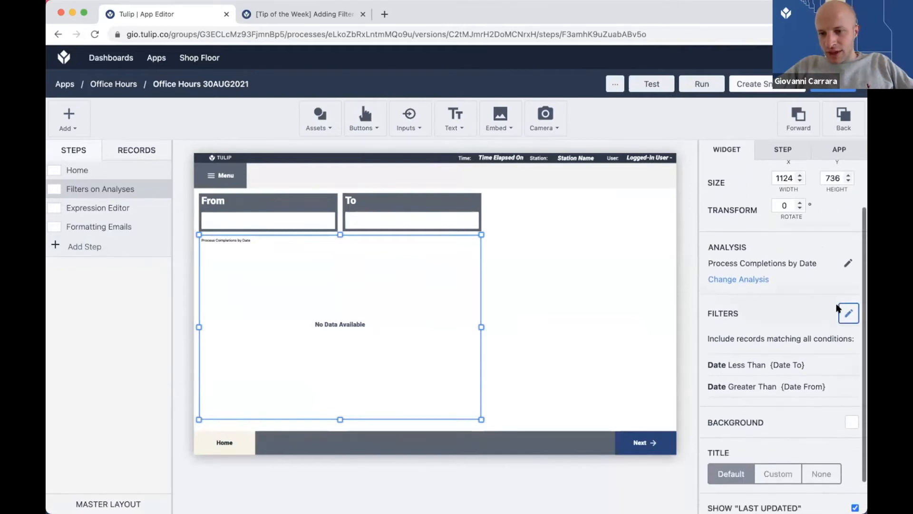
left_click(840, 310)
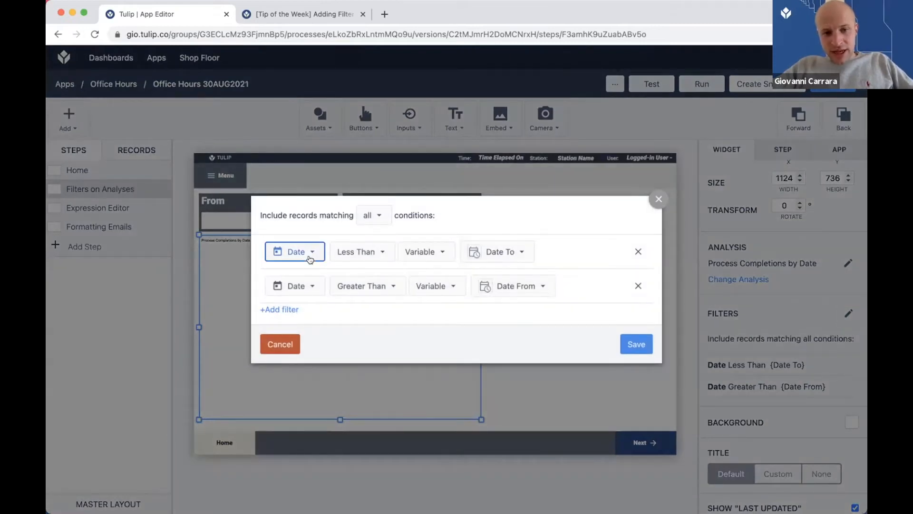
left_click(307, 253)
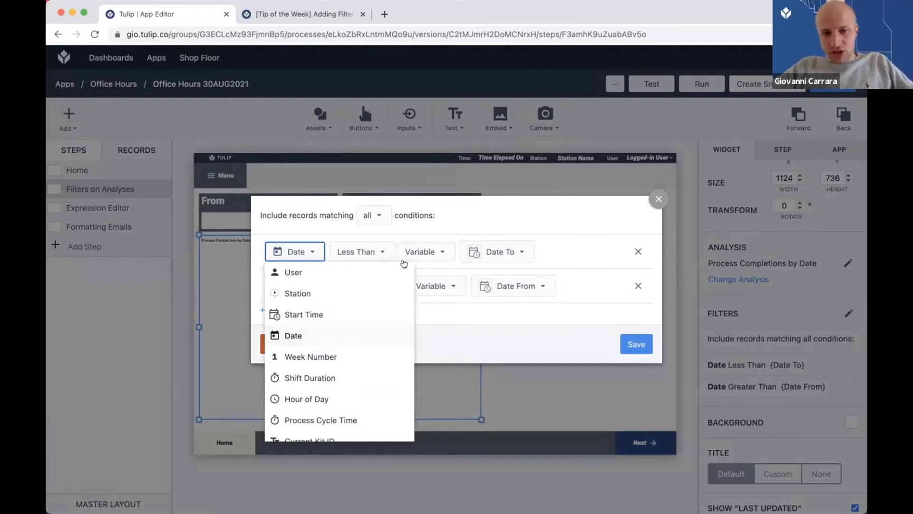
left_click(404, 233)
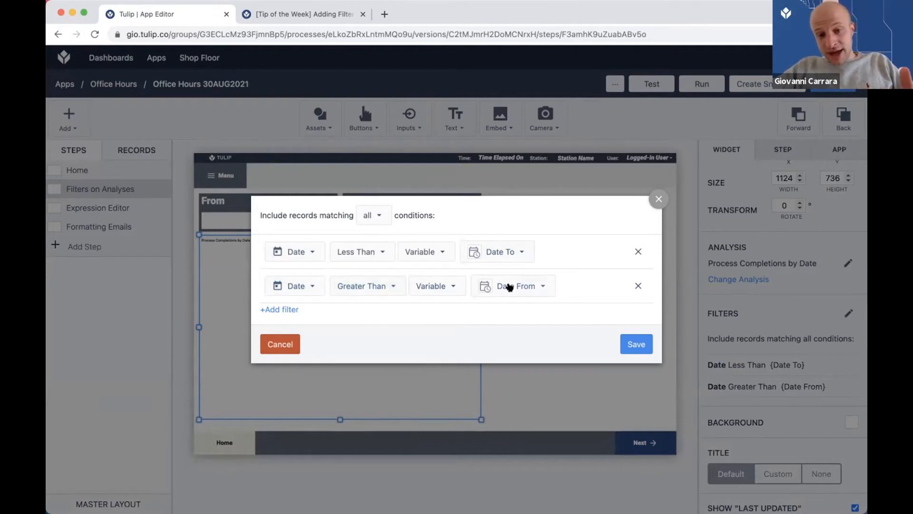
left_click(374, 215)
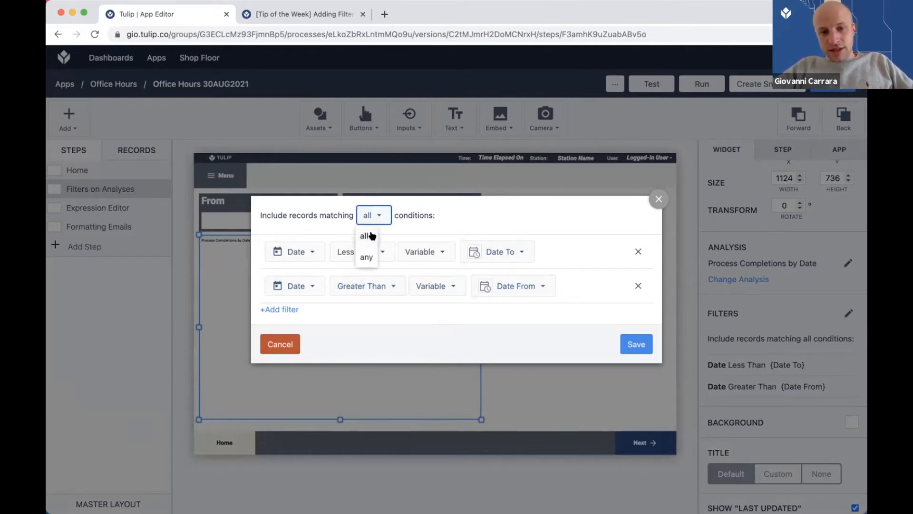
left_click(318, 215)
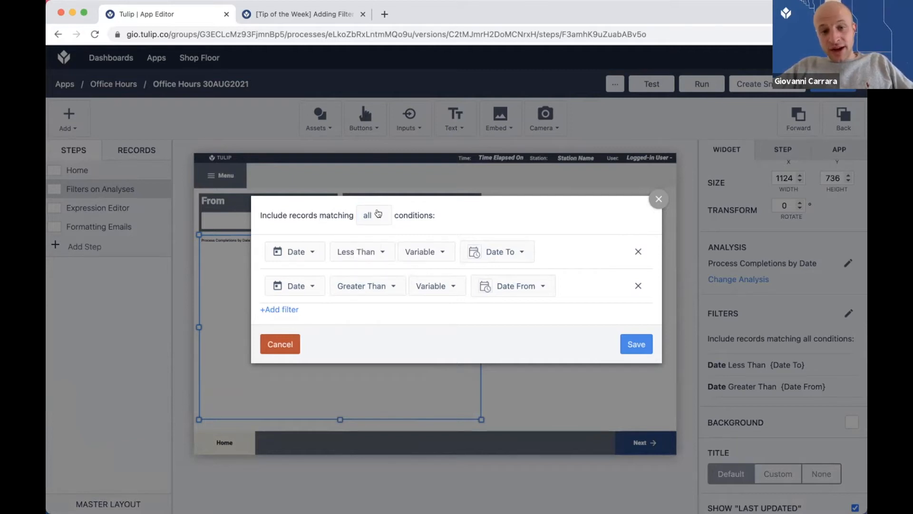
Save the analysis widget's filters and set the To date in Tulip Player to 10Aug21 00:00.
left_click(377, 217)
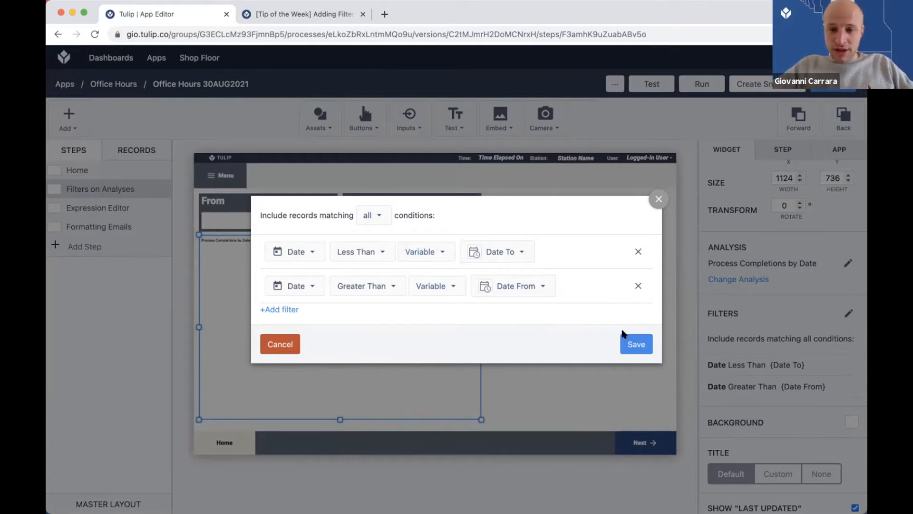
left_click(637, 344)
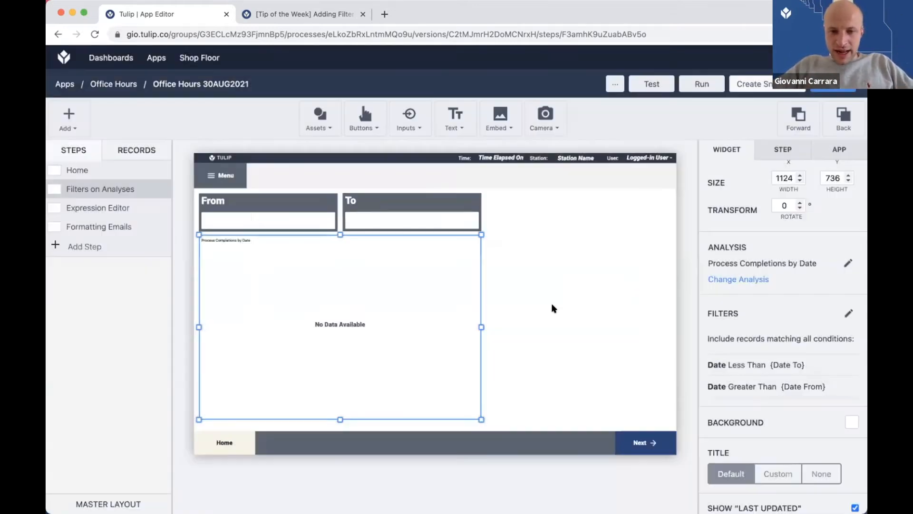
key("super+Tab")
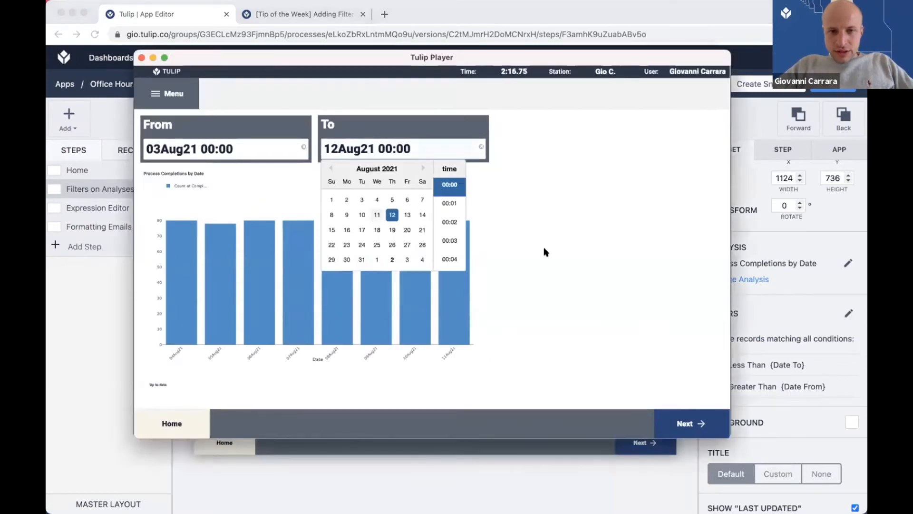
left_click(374, 215)
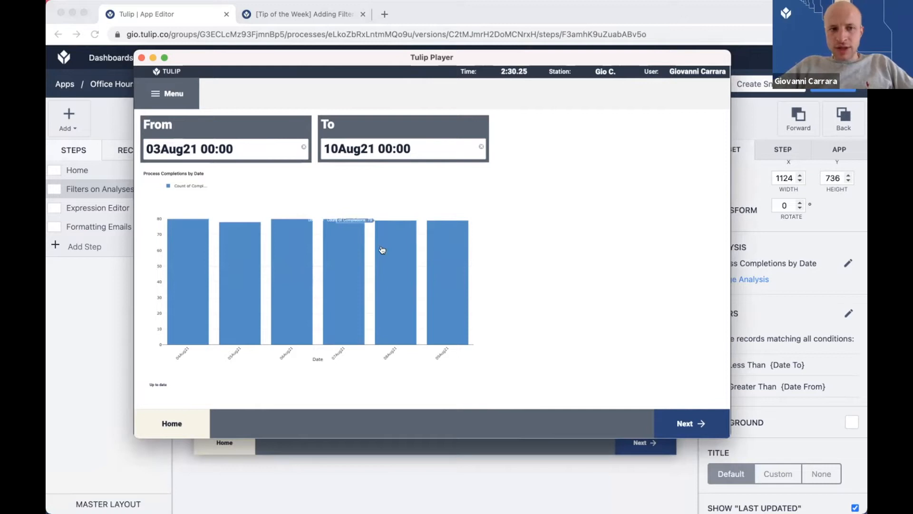
left_click(95, 305)
key("super+Tab")
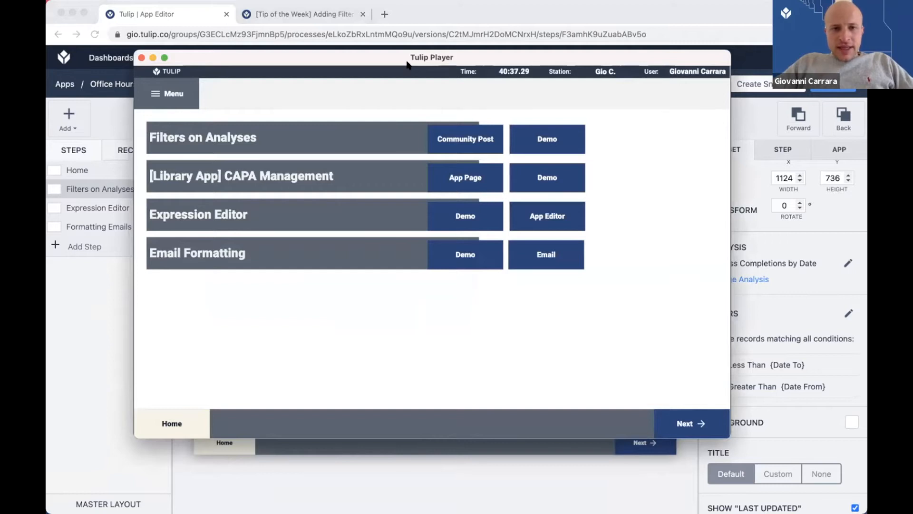
Open the CAPA Management library app page from the demo's home step and review its description and app preview.
left_click(489, 193)
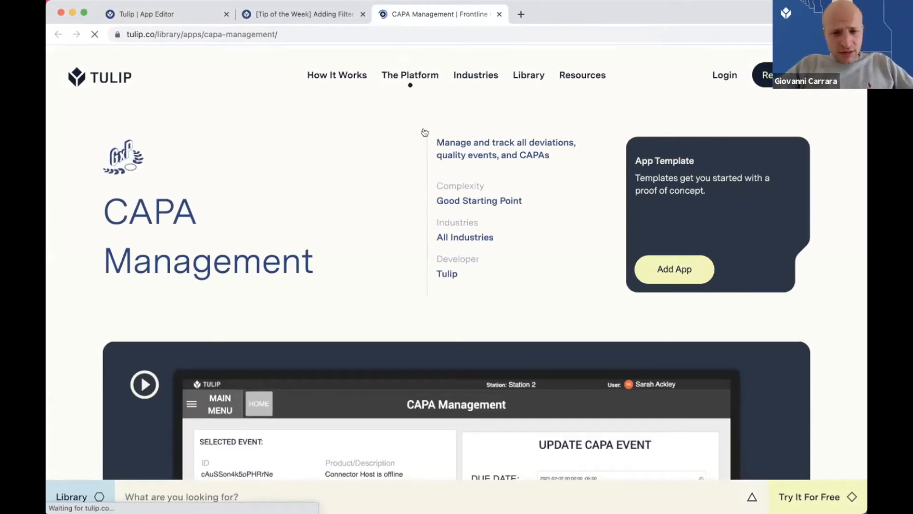
mouse_move(425, 146)
left_click_drag(496, 155, 490, 142)
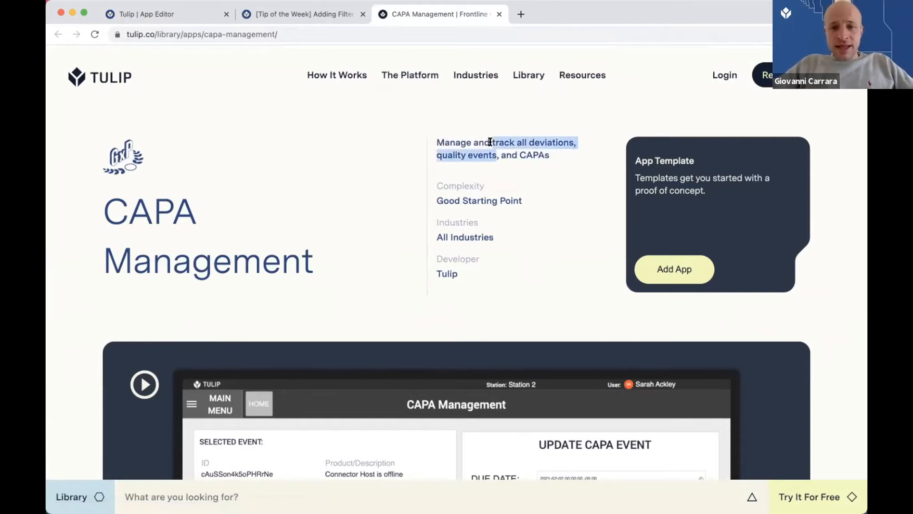
left_click(527, 153)
scroll(526, 153, "down", 2)
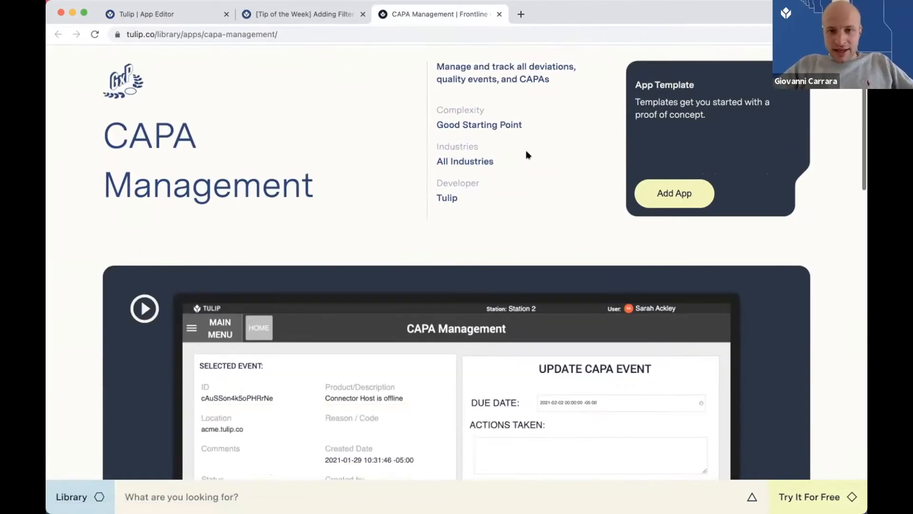
scroll(473, 274, "down", 2)
scroll(473, 275, "down", 1)
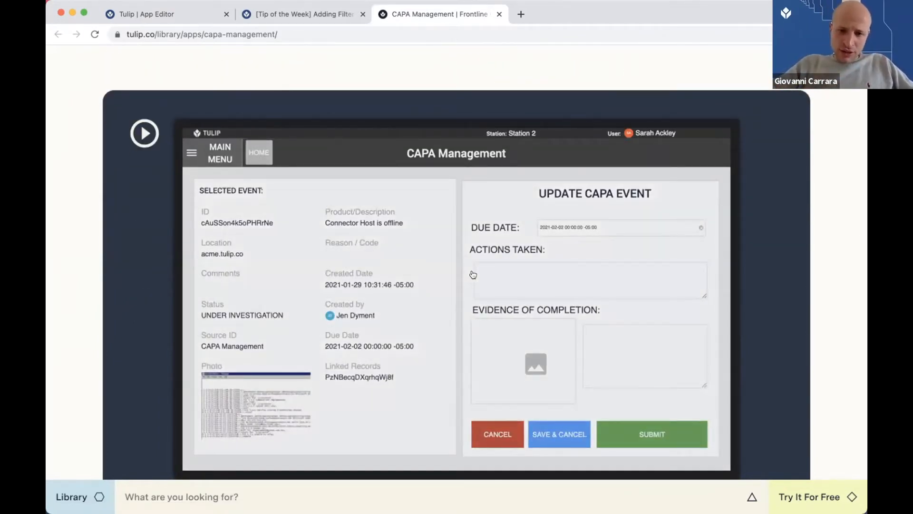
Switch to Tulip Player, begin the CAPA Management app, and start a new event.
key("super+Tab")
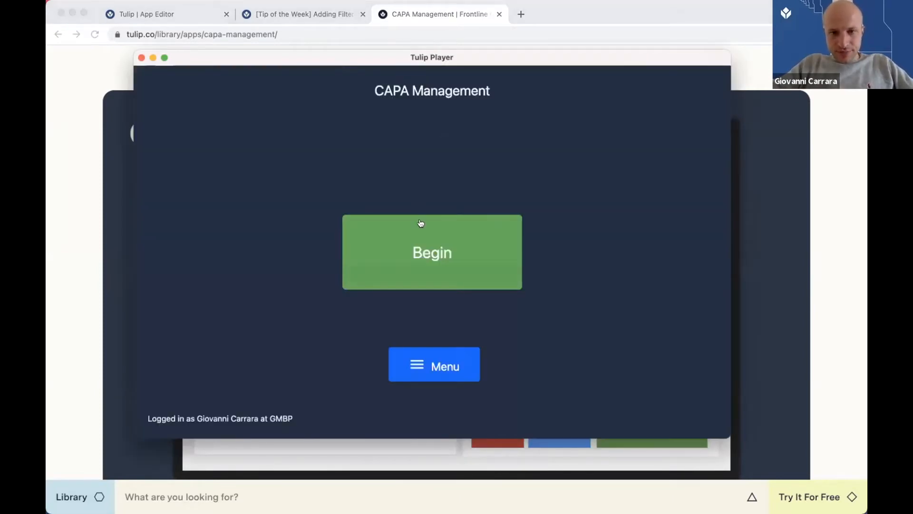
left_click(420, 223)
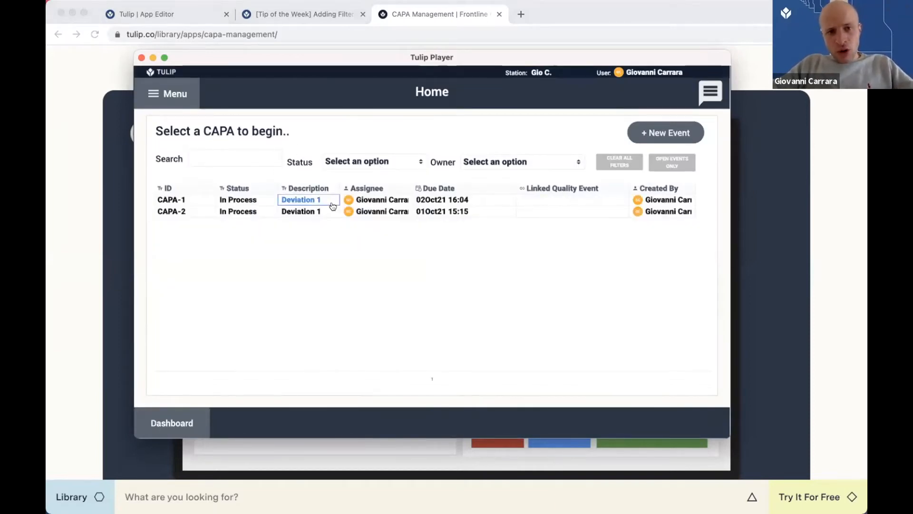
left_click(659, 128)
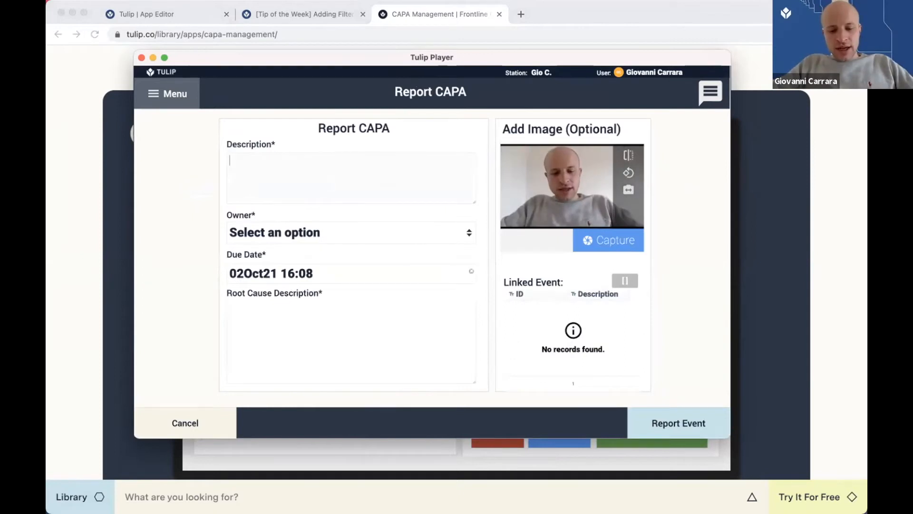
Describe the CAPA as "Incorrect bolts used", select its owner, and set the due date to 01Oct21 16:08.
type("Incorrect")
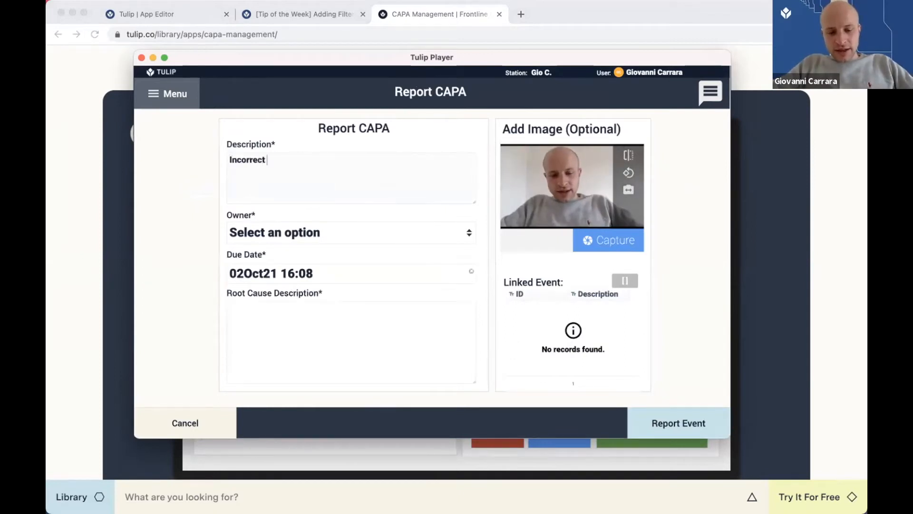
type(" bolts ")
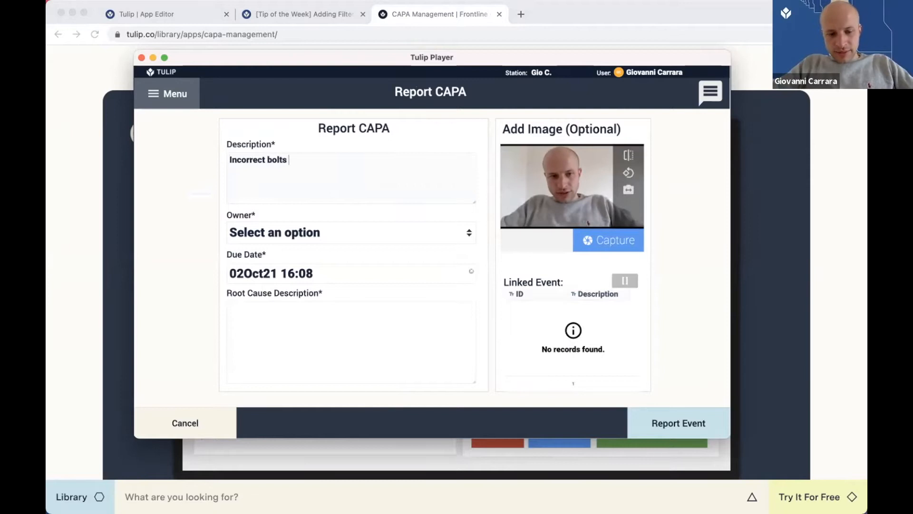
type("used")
left_click(307, 236)
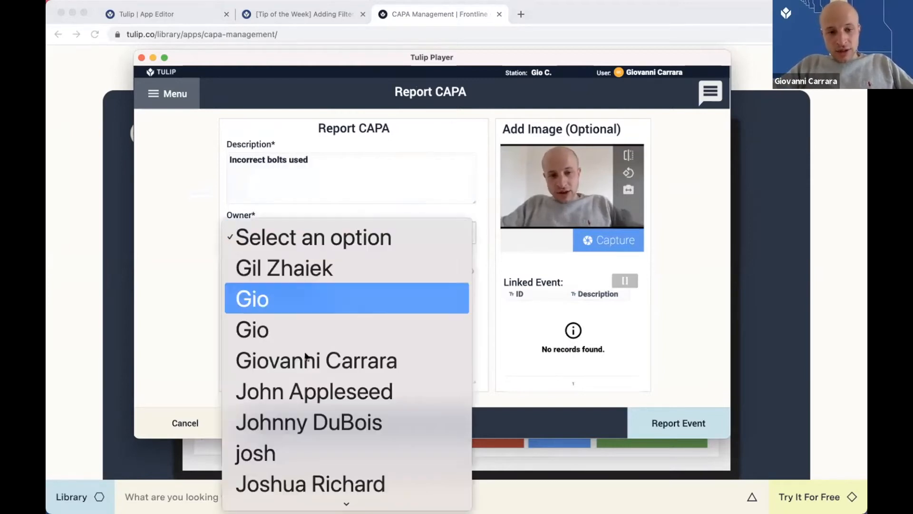
left_click(301, 359)
left_click(316, 289)
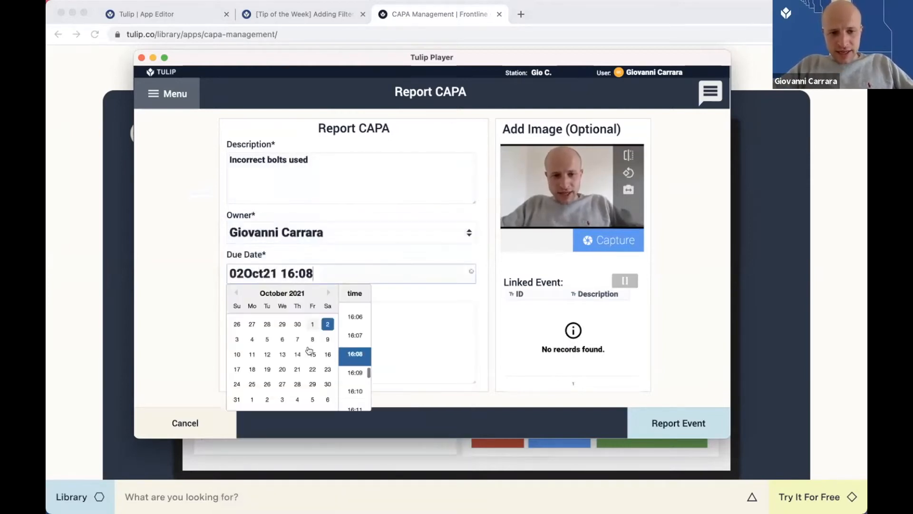
left_click(313, 325)
Enter "Out of stock of correct bolts" as the root cause description and report the event.
left_click(412, 309)
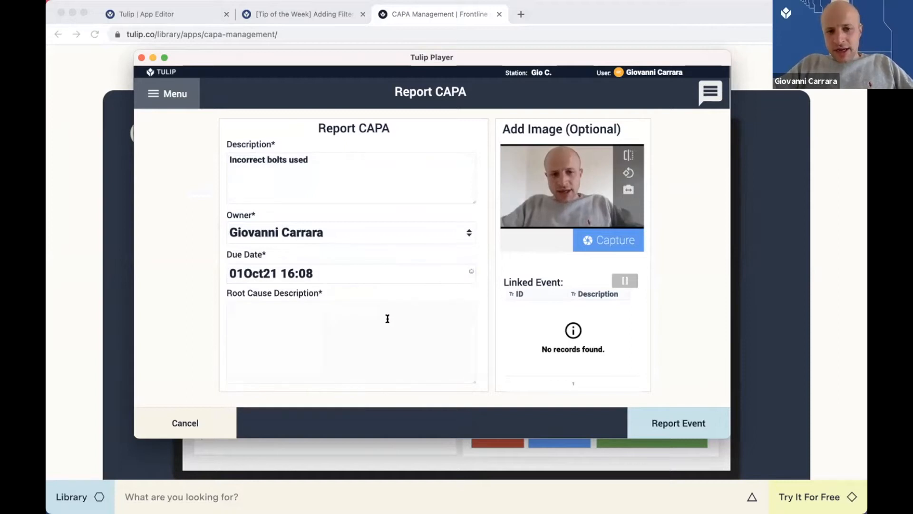
type("Out of stock of")
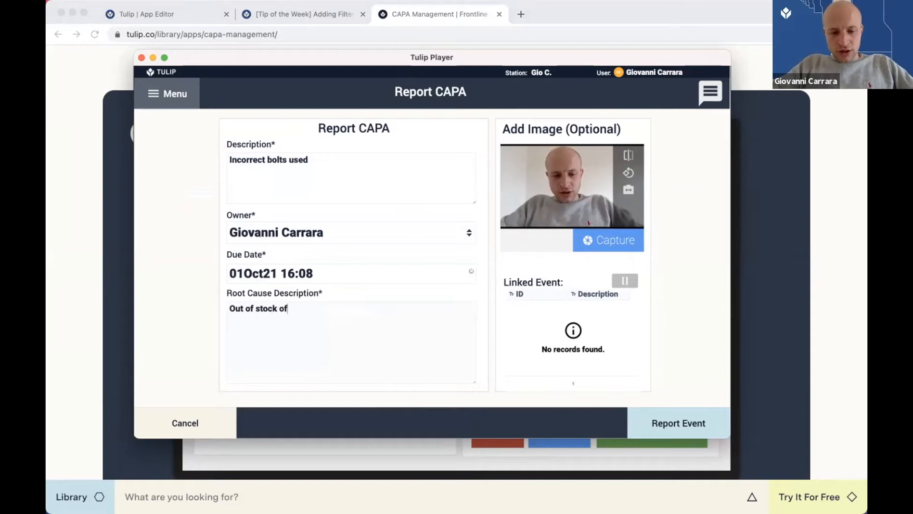
type(" correct bolts")
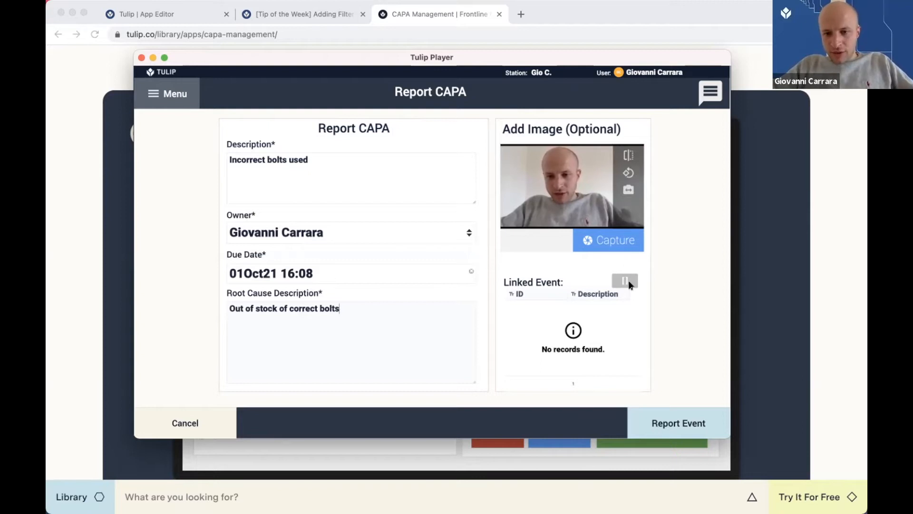
left_click(660, 417)
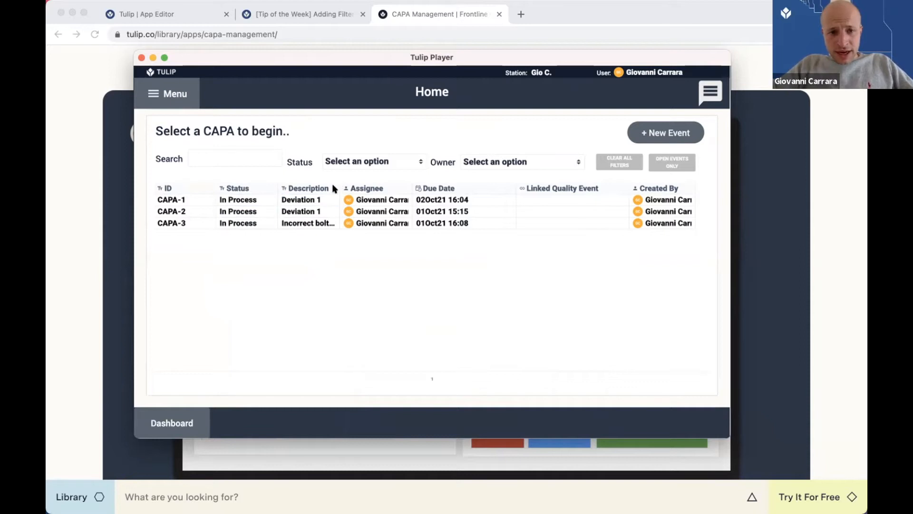
Widen the CAPA list's Description column and update the "Incorrect bolts used" CAPA's root cause description to "Out of stock of correct bolts.".
left_click_drag(339, 185, 364, 185)
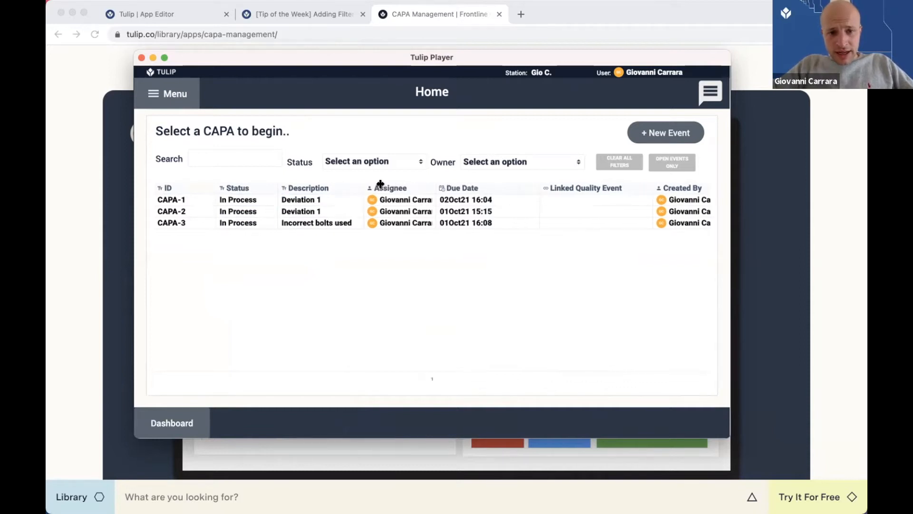
left_click(343, 227)
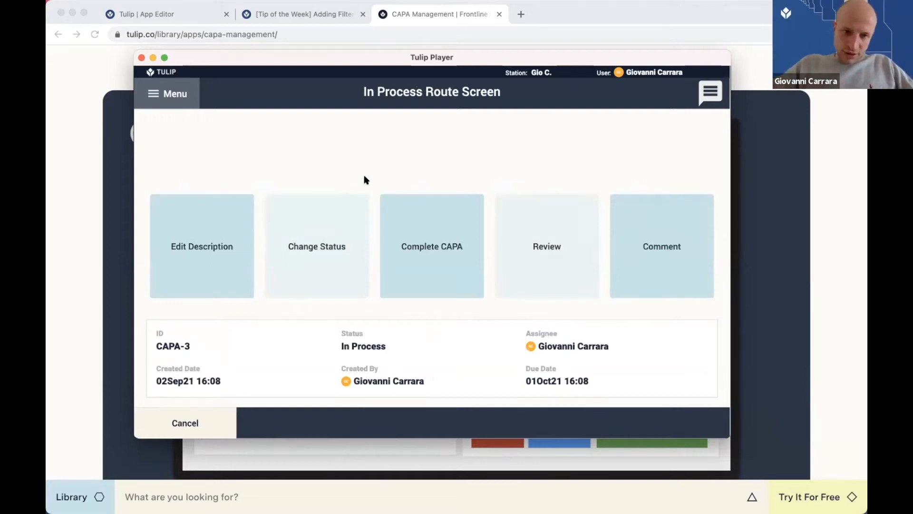
left_click(191, 253)
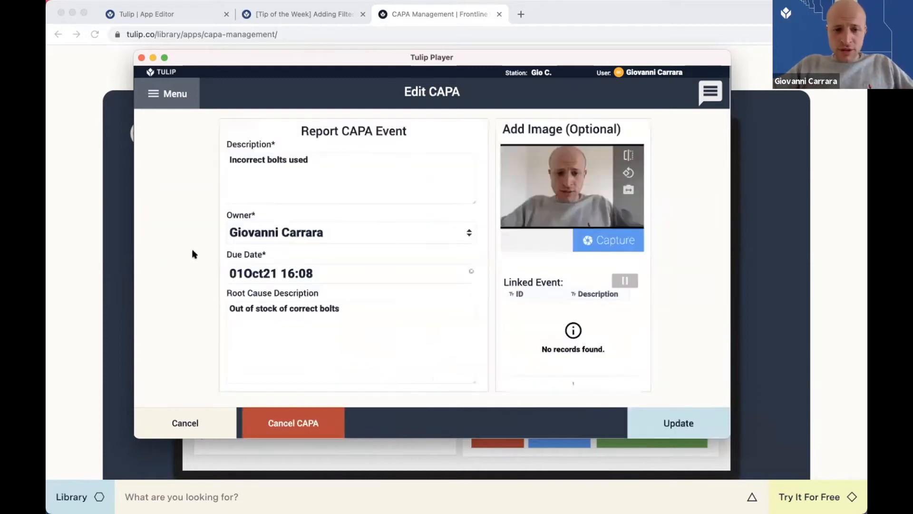
left_click(346, 320)
type(".")
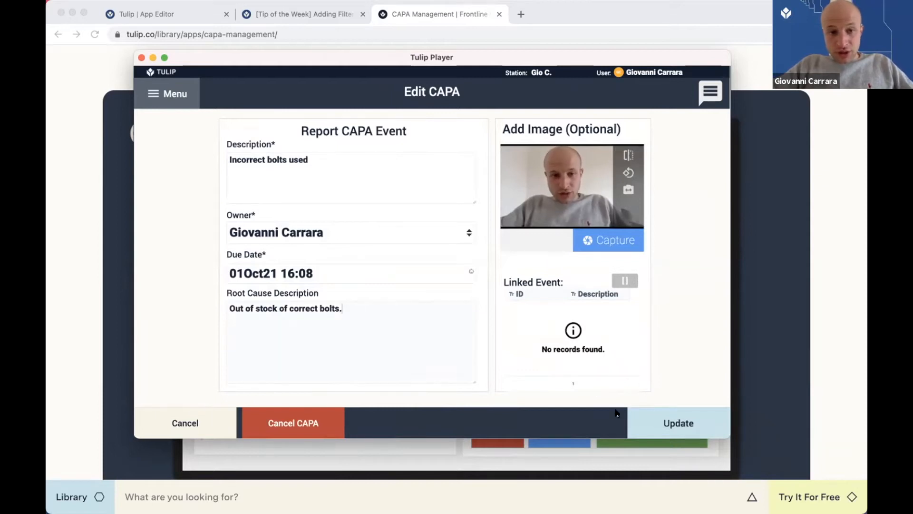
left_click(707, 427)
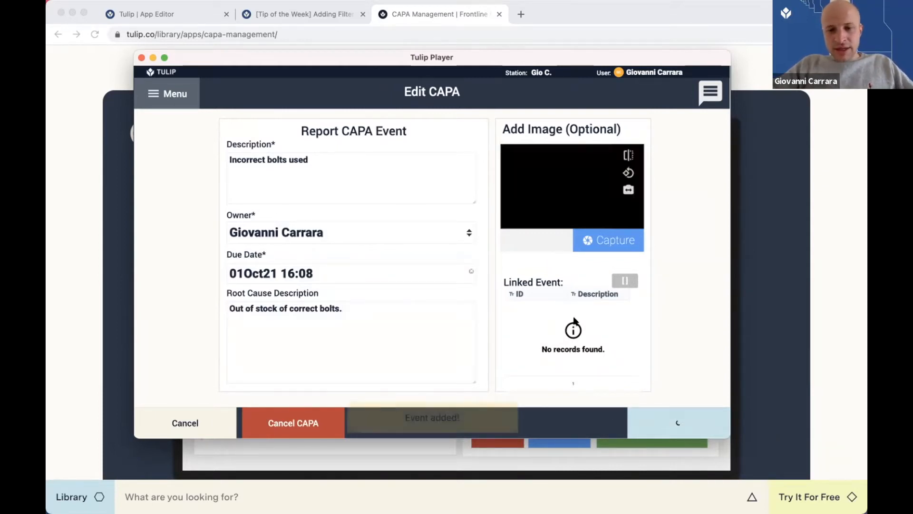
Reopen the "Incorrect bolts used" CAPA and try to change its status.
left_click(296, 227)
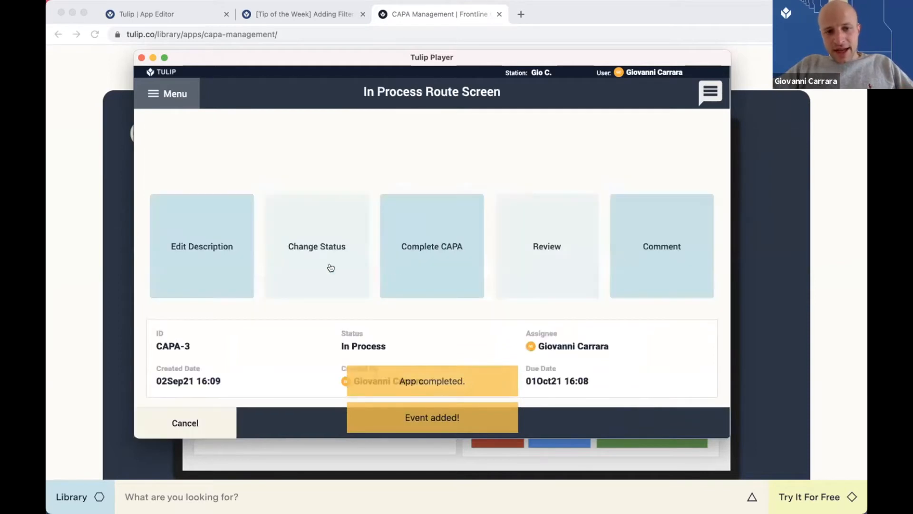
left_click(330, 267)
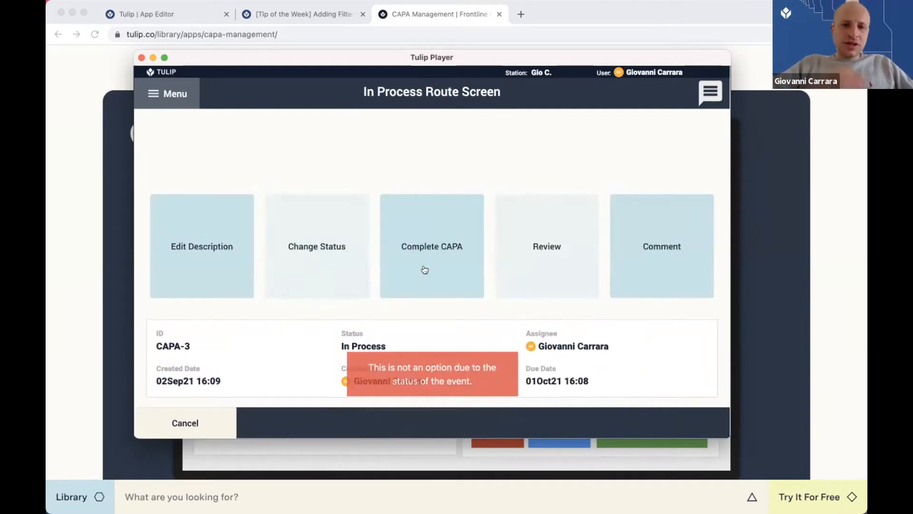
Switch to the browser's CAPA Management library page and open the app's Knowledge Base article.
key("super+Tab")
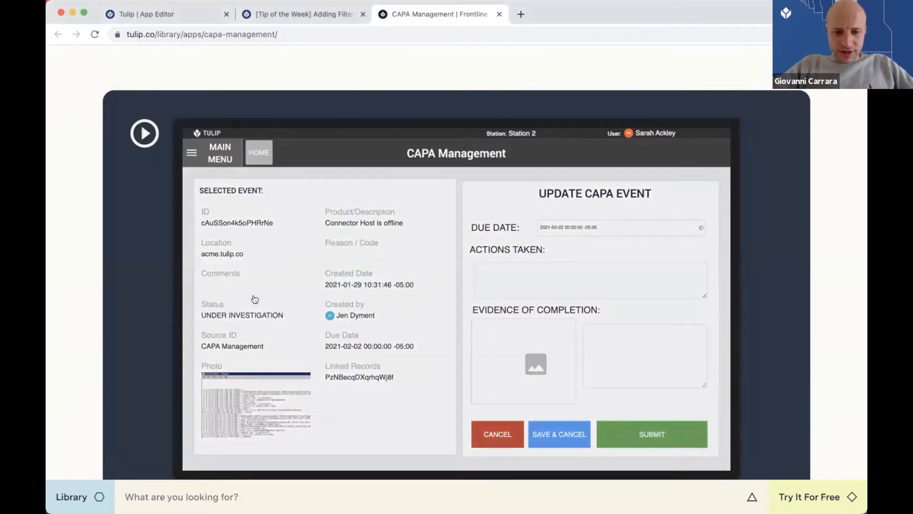
scroll(539, 366, "down", 3)
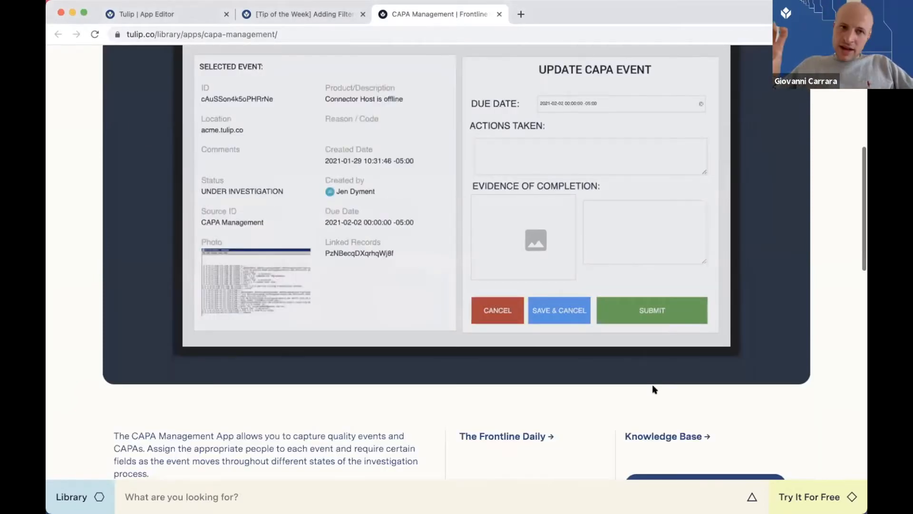
left_click(653, 386)
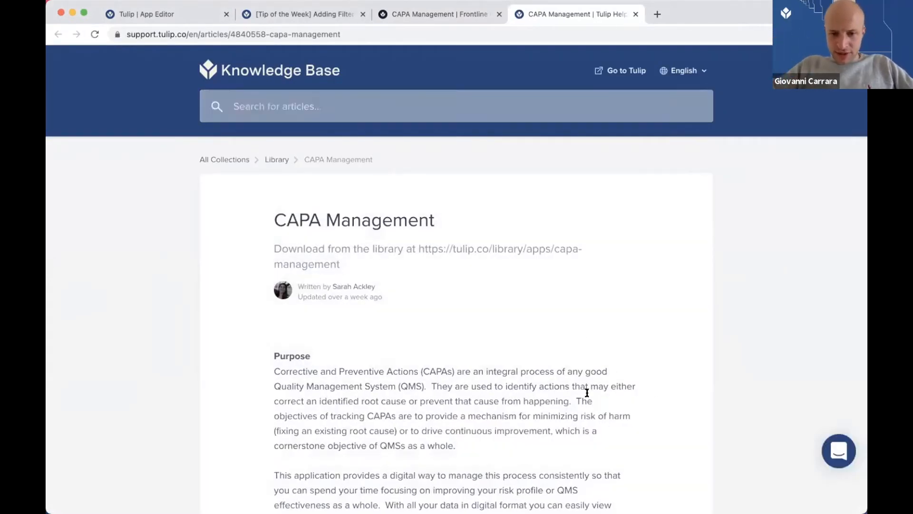
Read the CAPA Management article's purpose, overview, installation instructions, and the table of state changes under Optional Modifications.
scroll(553, 307, "down", 1)
scroll(555, 306, "down", 10)
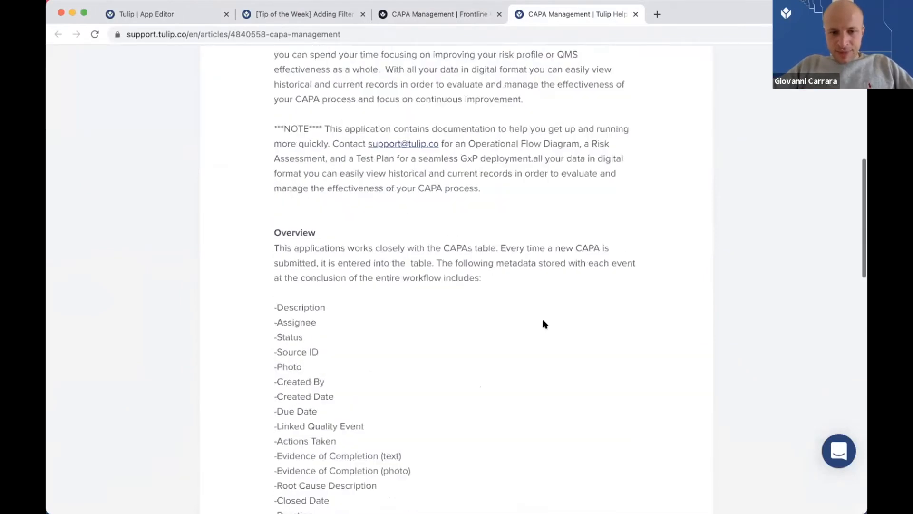
scroll(457, 172, "up", 2)
scroll(459, 170, "up", 13)
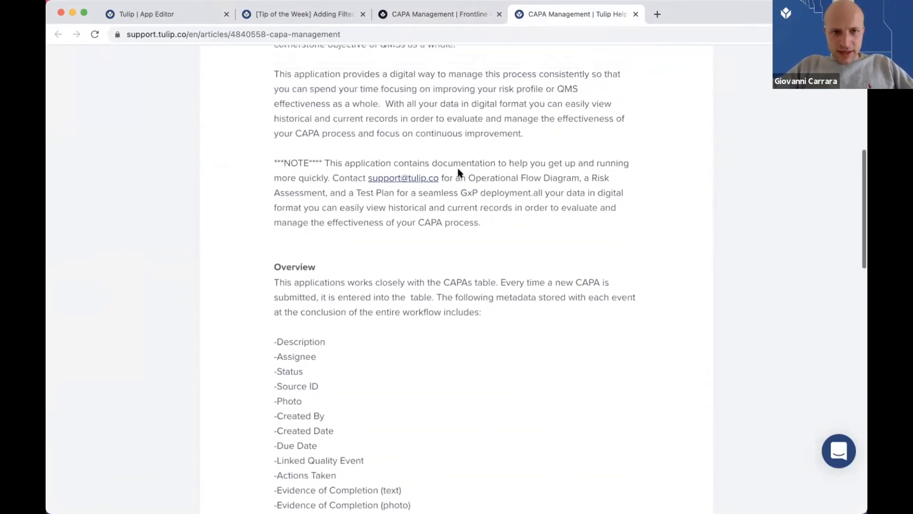
scroll(459, 172, "down", 4)
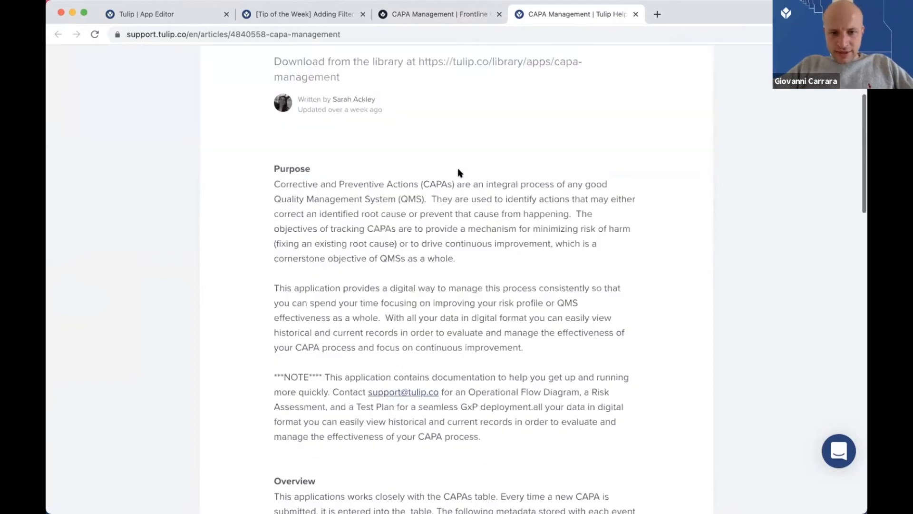
scroll(460, 172, "down", 15)
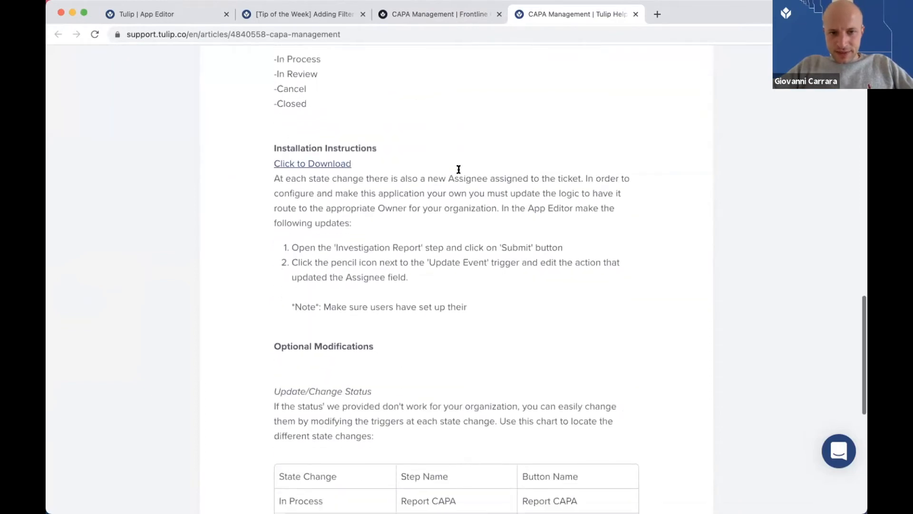
scroll(459, 169, "down", 2)
left_click_drag(332, 283, 478, 346)
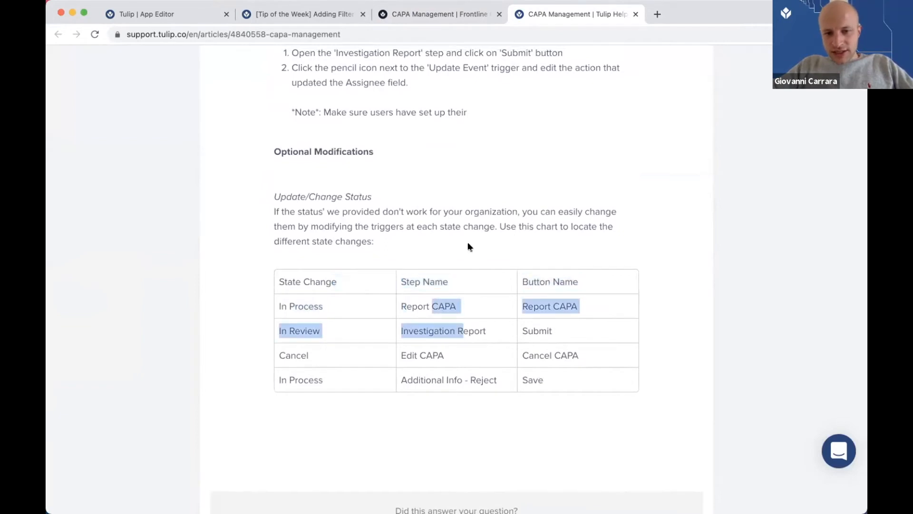
Switch to Tulip Player and submit the CAPA's completion report with "Sourced correct bolts" as actions taken and an order number as evidence.
key("super+Tab")
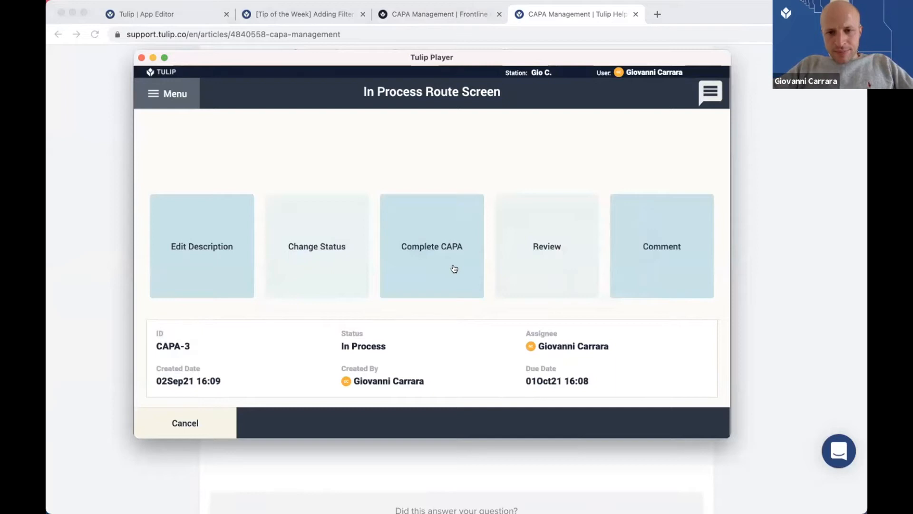
left_click(454, 268)
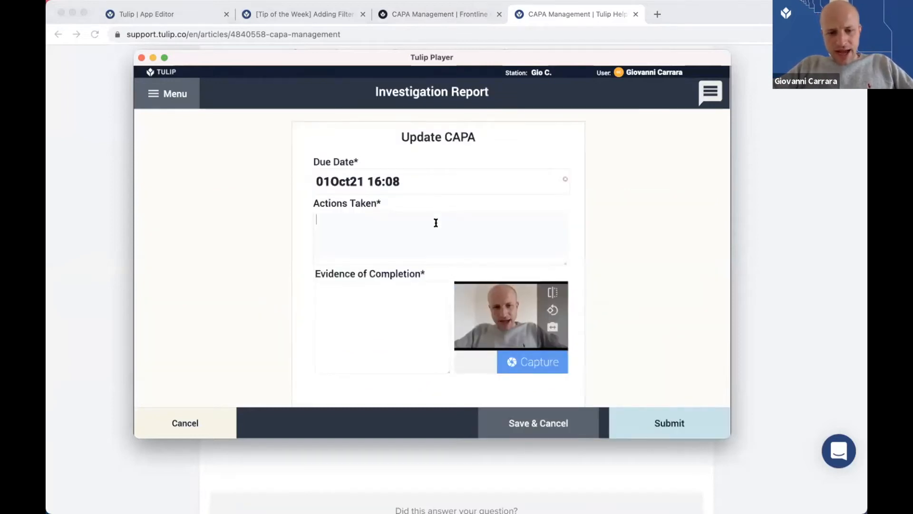
type("Source")
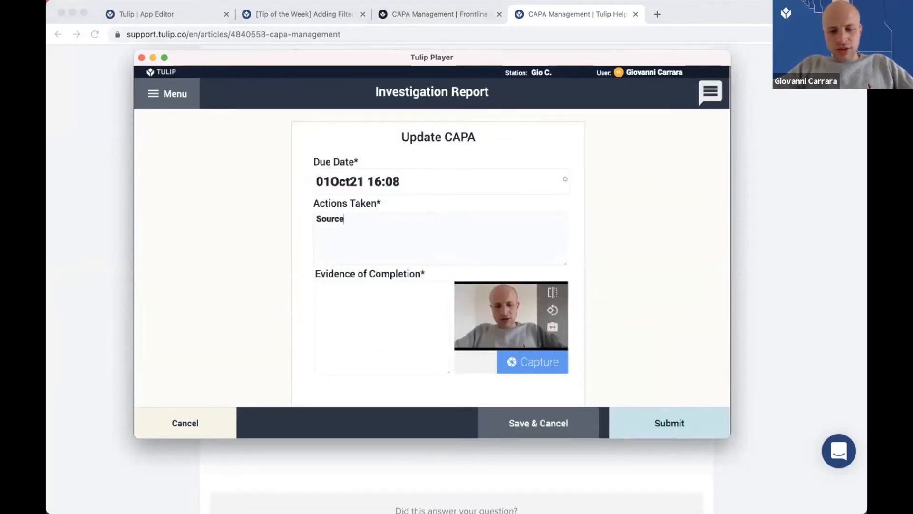
type("d correct bolts")
left_click(403, 322)
type("Order #46")
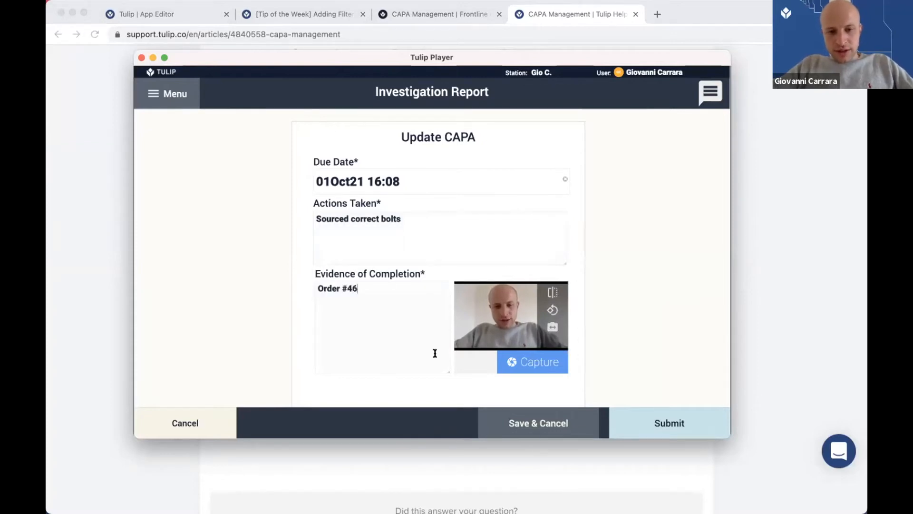
left_click(647, 426)
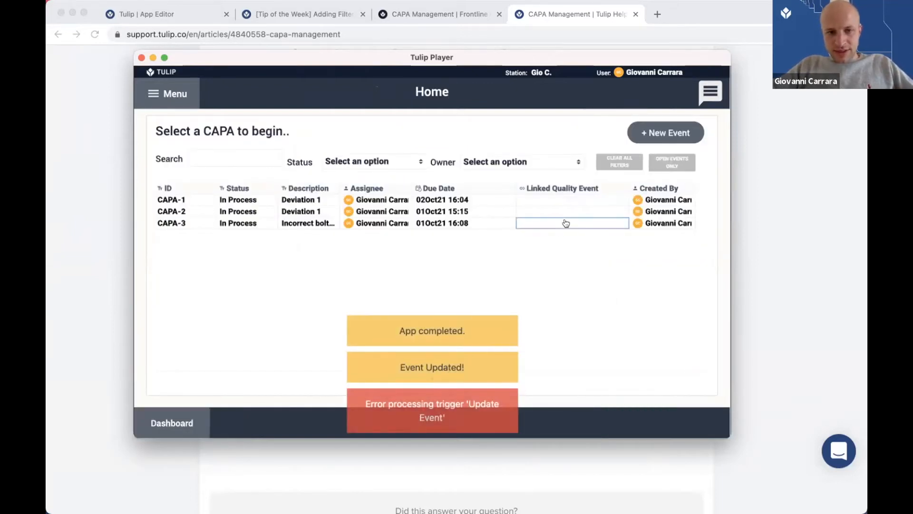
Reopen the "Incorrect bolts used" CAPA and try to review it.
left_click(566, 223)
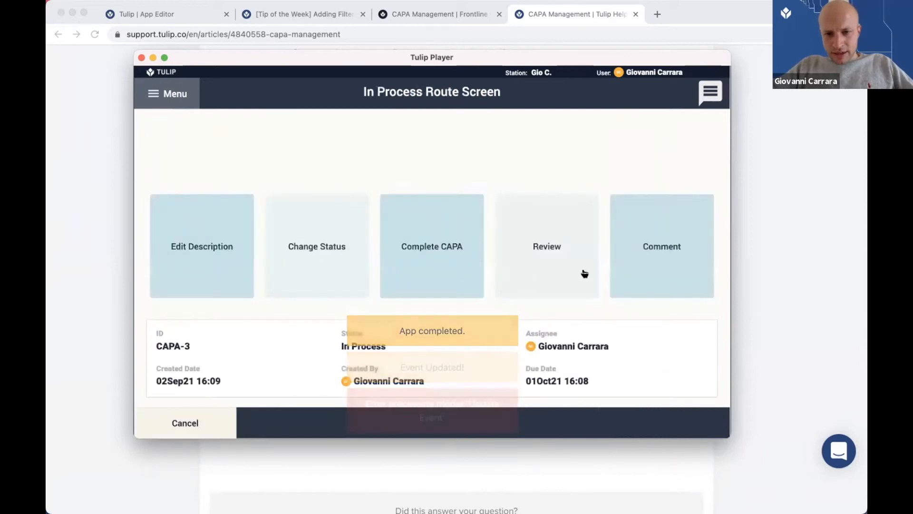
left_click(533, 282)
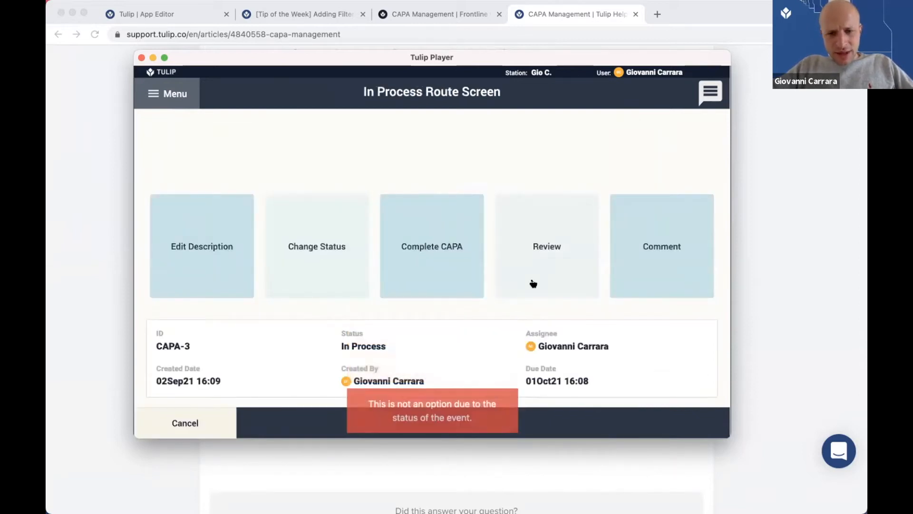
left_click(634, 266)
left_click(330, 393)
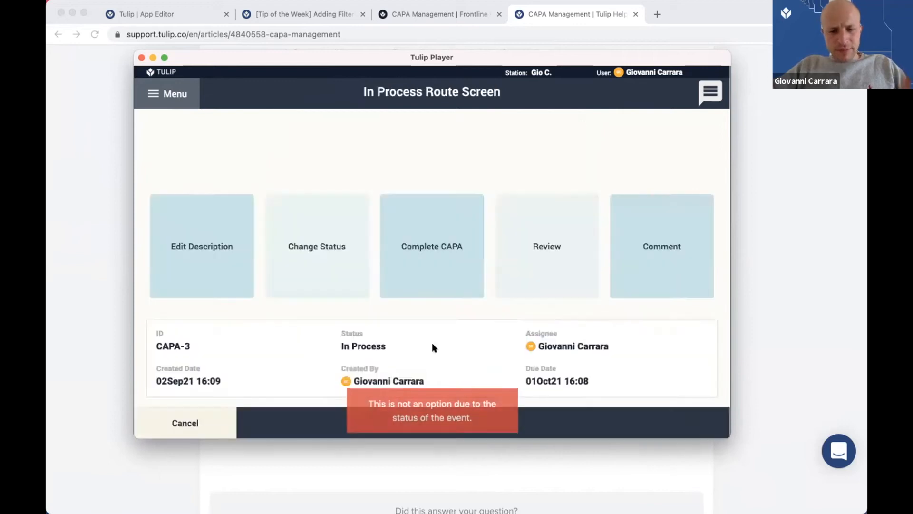
Return to the browser's CAPA Management article and look back over its installation instructions, overview and purpose.
key("super+Tab")
scroll(598, 383, "up", 3)
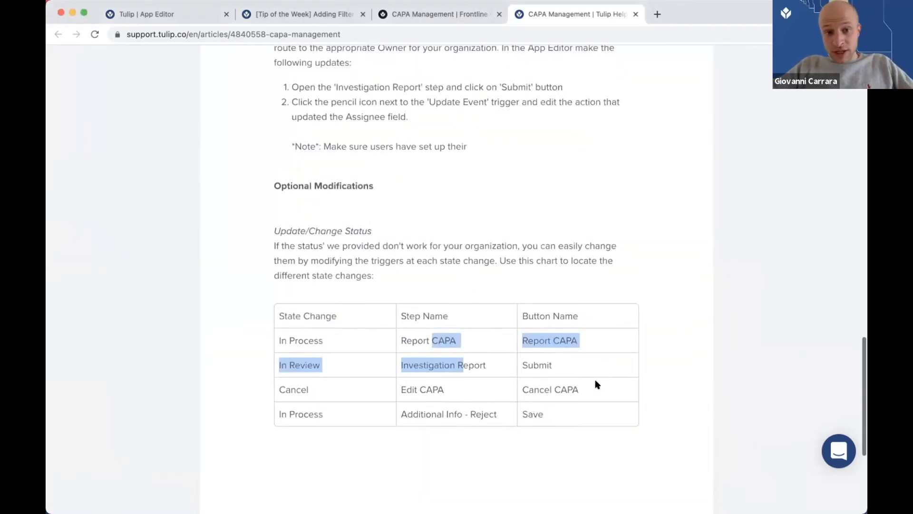
scroll(460, 188, "up", 1)
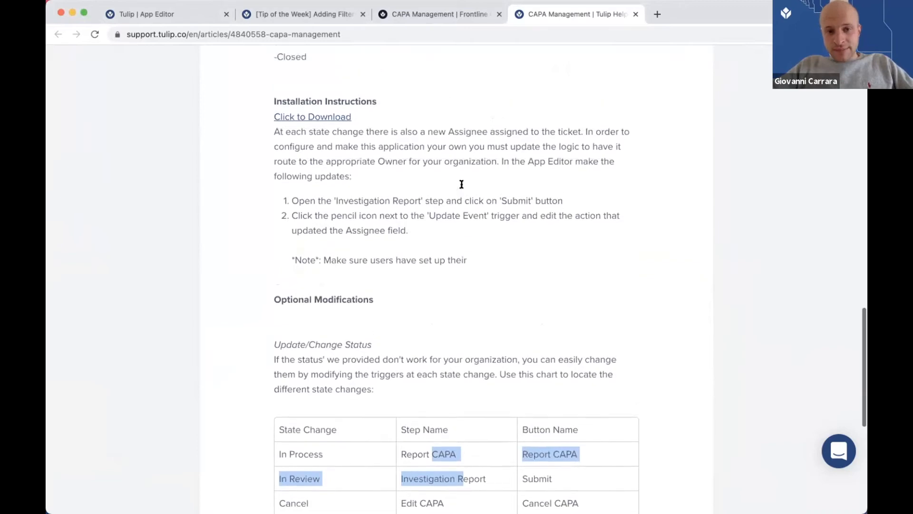
scroll(462, 186, "up", 14)
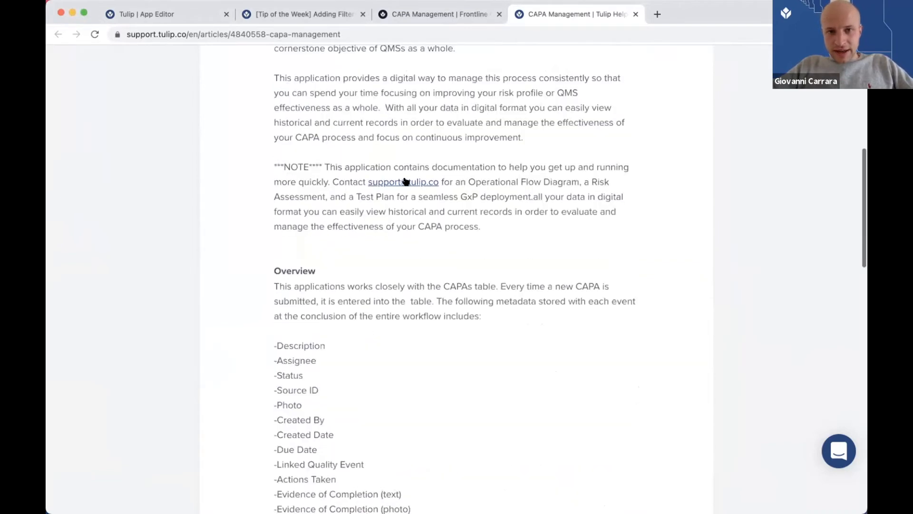
scroll(405, 181, "up", 8)
Go to the CAPA Management library page, select its web address and view the embedded demonstration video.
key("ctrl+shift+Tab")
scroll(413, 281, "up", 2)
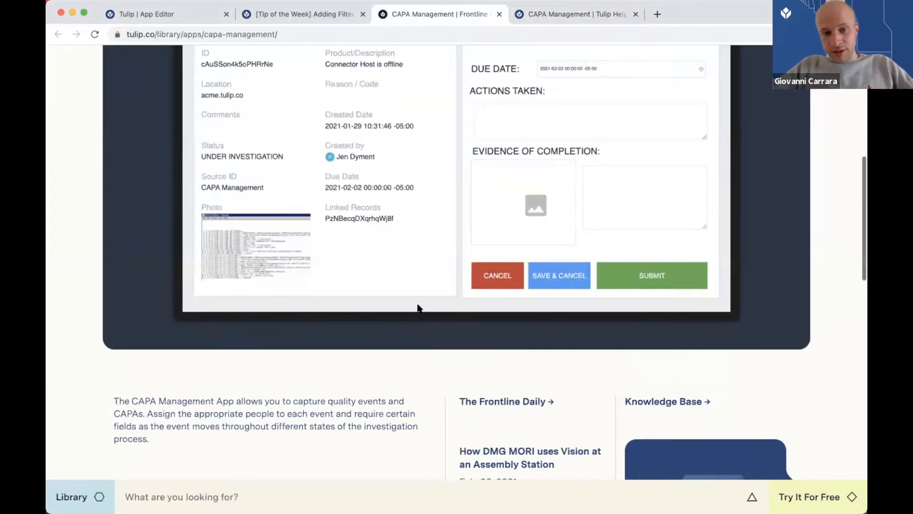
scroll(417, 310, "up", 3)
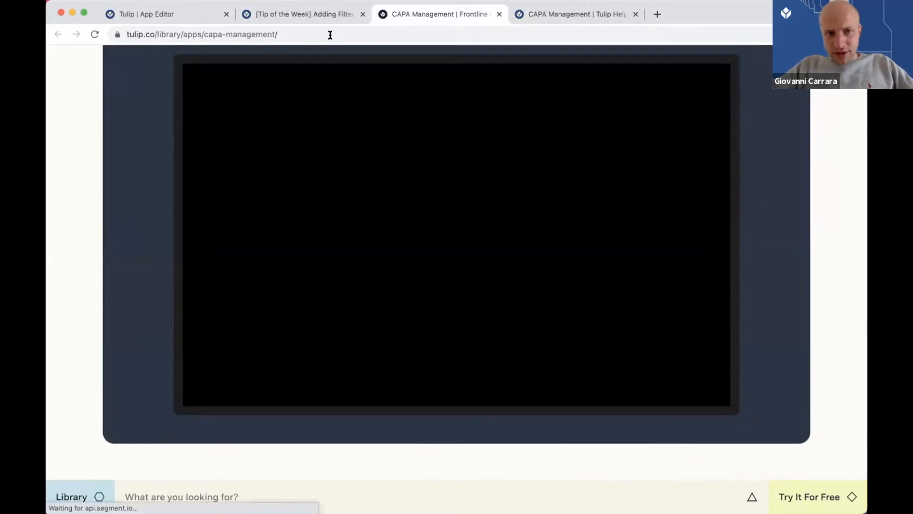
left_click(330, 35)
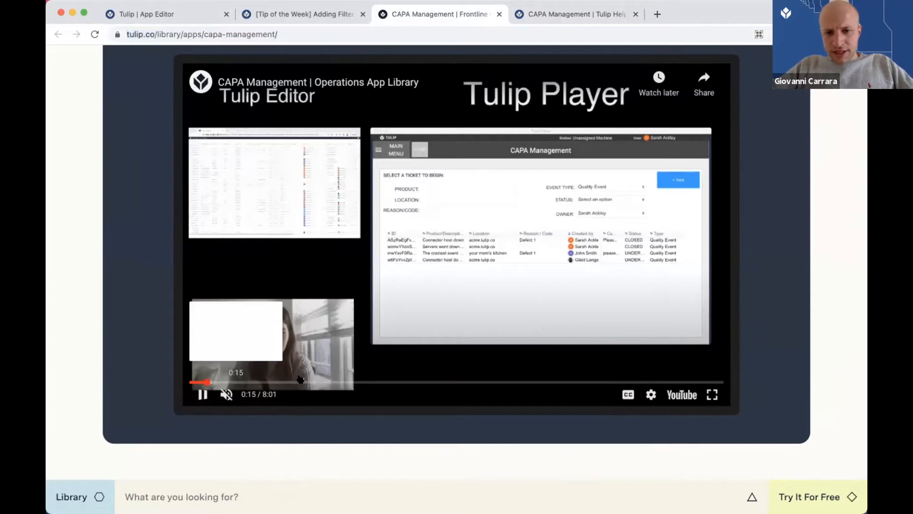
left_click(209, 383)
key("super+Tab")
key("super+Tab")
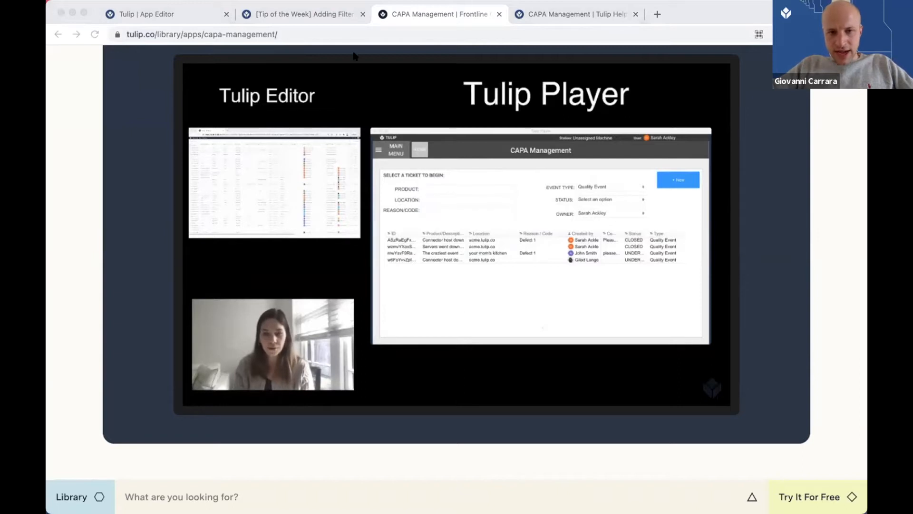
mouse_move(233, 382)
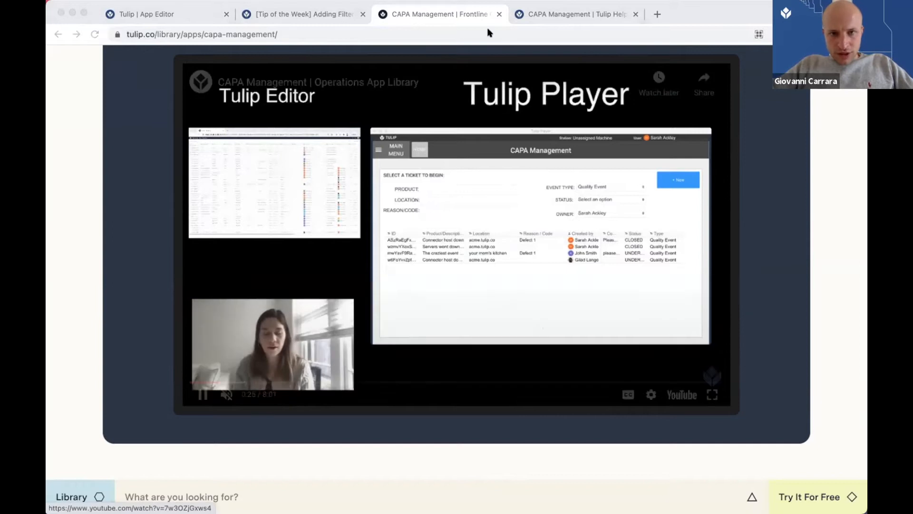
Return to the App Editor and close the filter tip, CAPA library and Knowledge Base article pages.
key("ctrl+Tab")
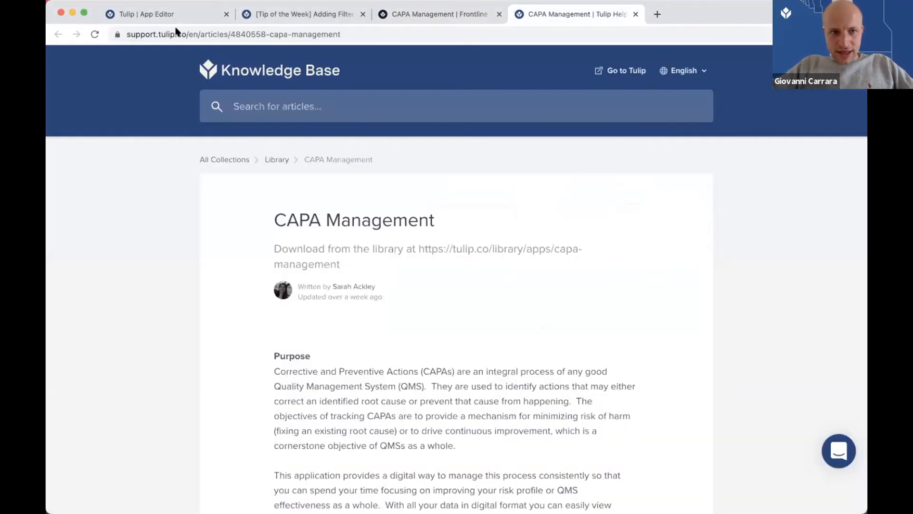
key("ctrl+Tab")
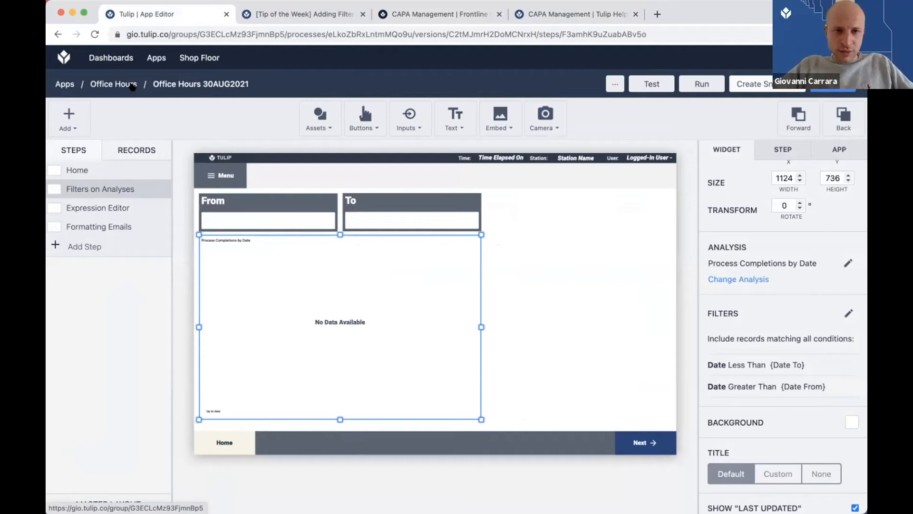
left_click(363, 14)
left_click(362, 14)
left_click(362, 14)
Switch to Tulip Player and change the running app to Office Hours 30AUG2021, searching for it with "30".
key("super+Tab")
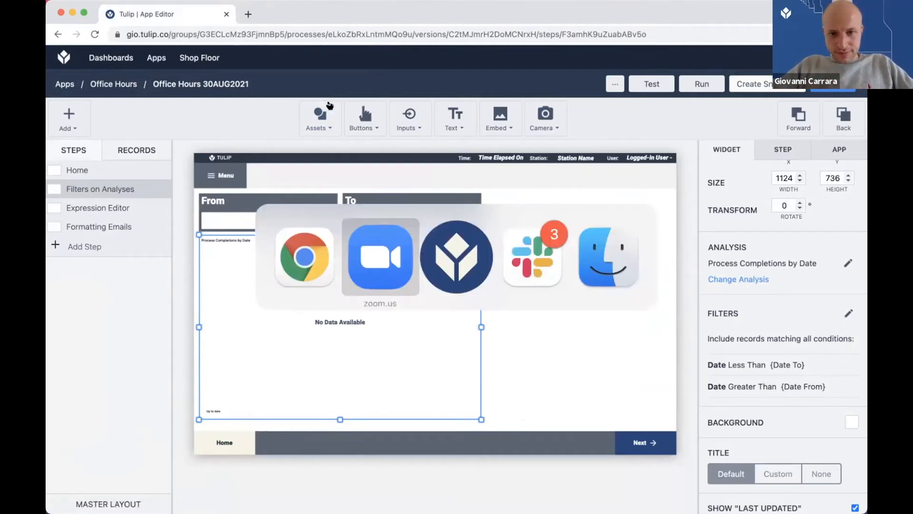
key("super+Tab")
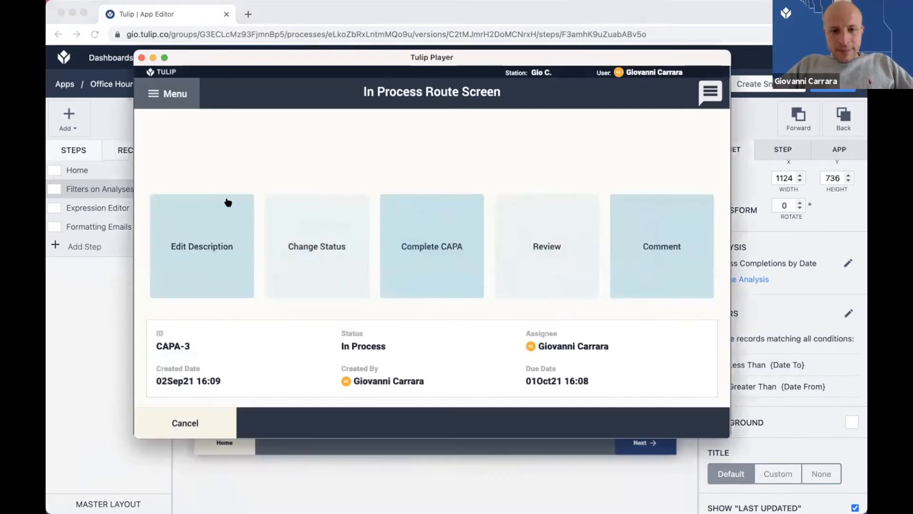
left_click(193, 101)
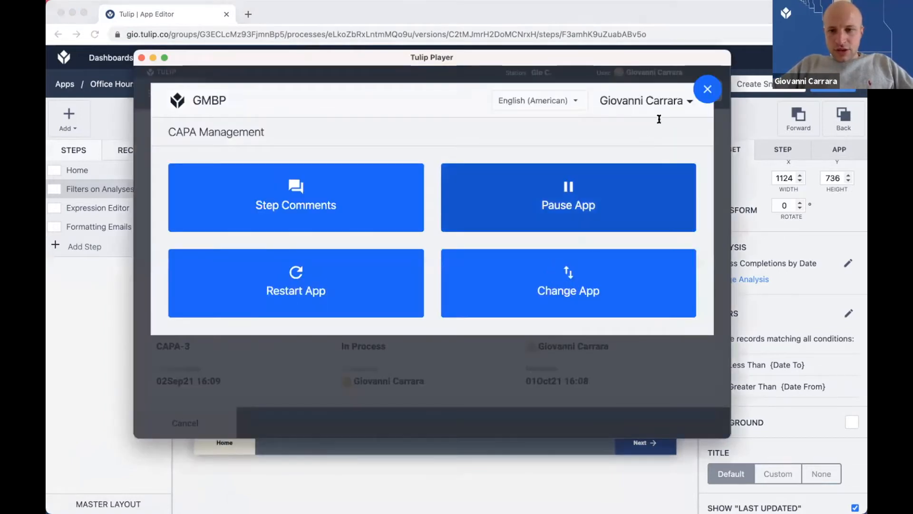
left_click(656, 124)
type("30")
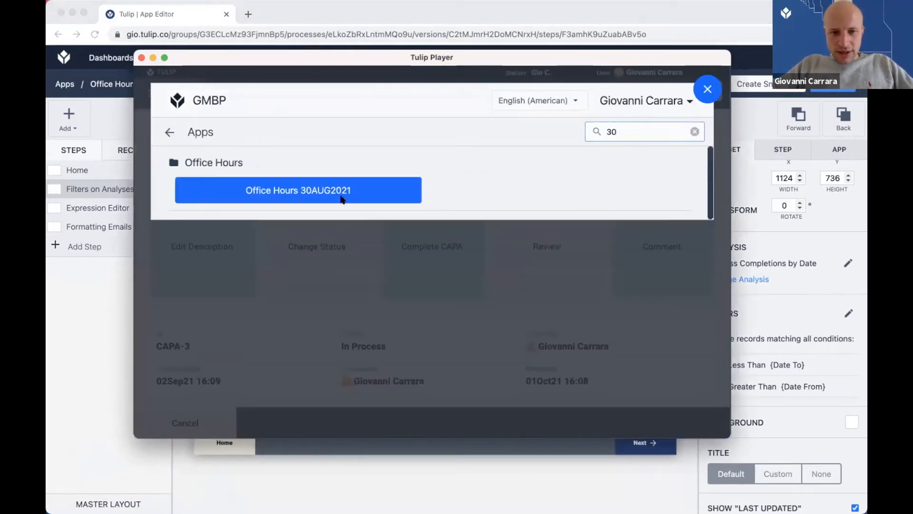
left_click(340, 193)
left_click(421, 238)
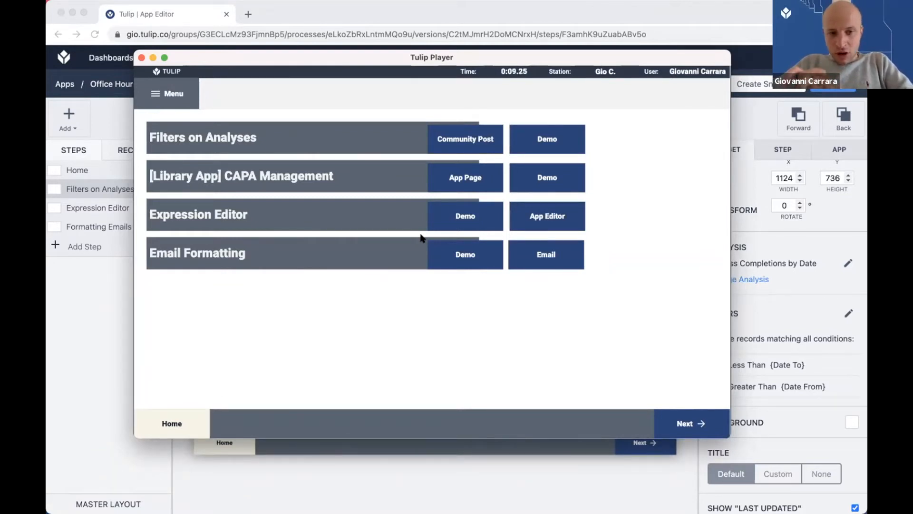
Open the Expression Editor demo and run the UPPERCASE function on the text "hello world".
left_click(492, 222)
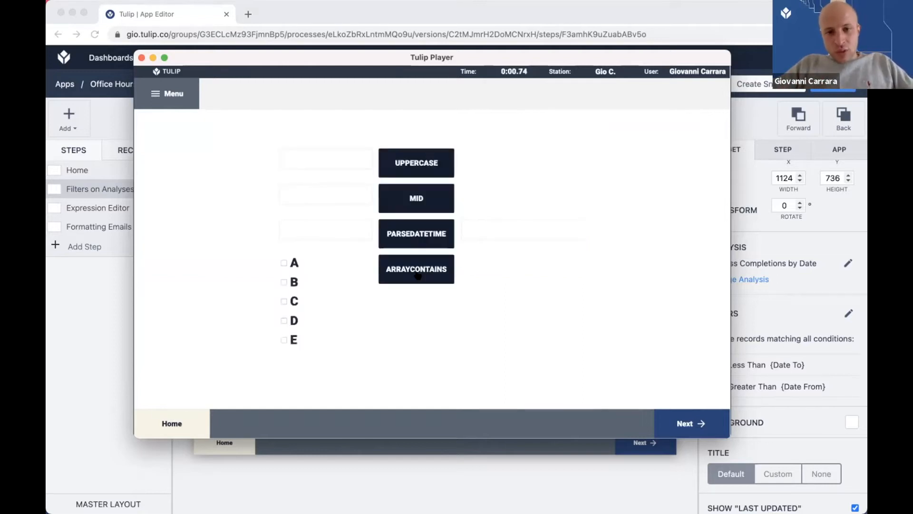
left_click(334, 154)
type("hello  world")
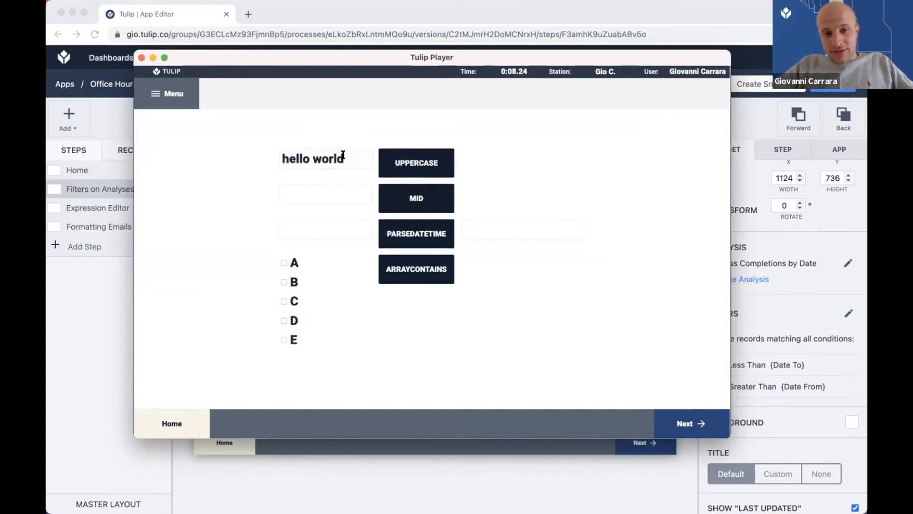
left_click(399, 160)
left_click(525, 155)
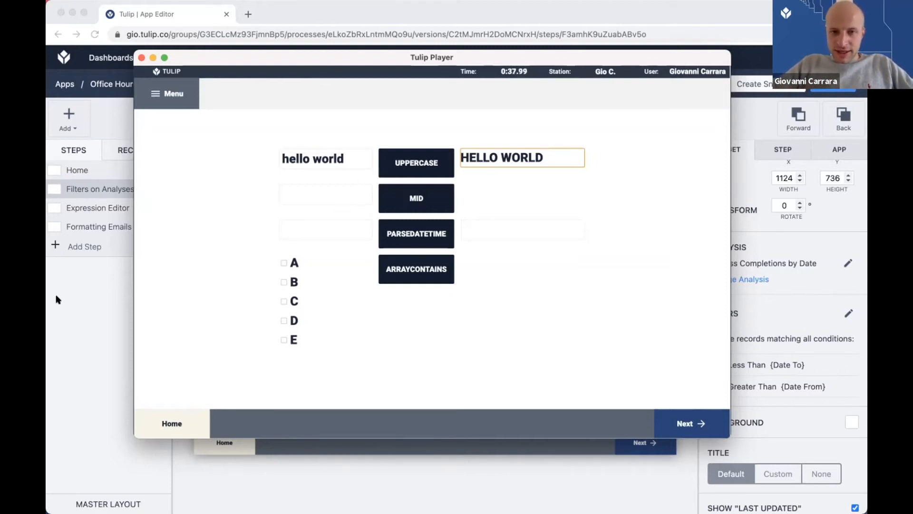
In the App Editor's Expression Editor step, examine the UPPERCASE button's trigger expression and the data source of its text input.
left_click(129, 220)
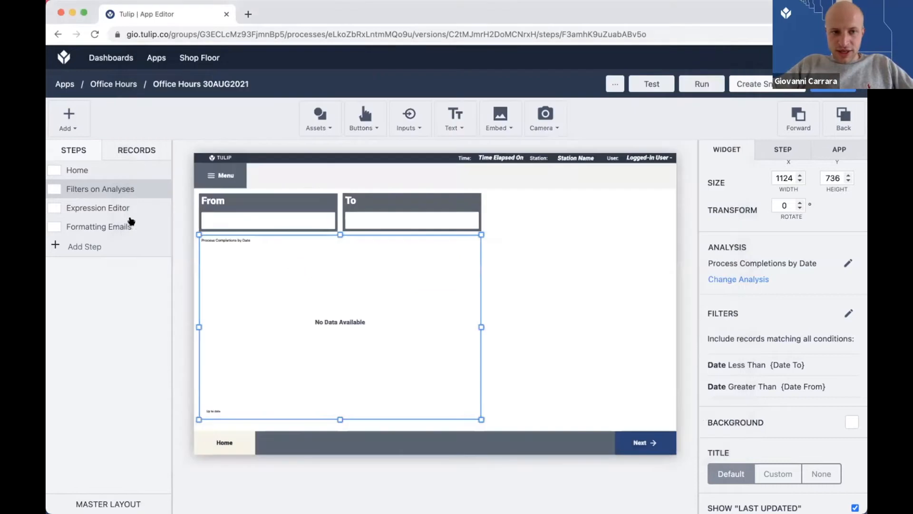
left_click(127, 209)
left_click(422, 231)
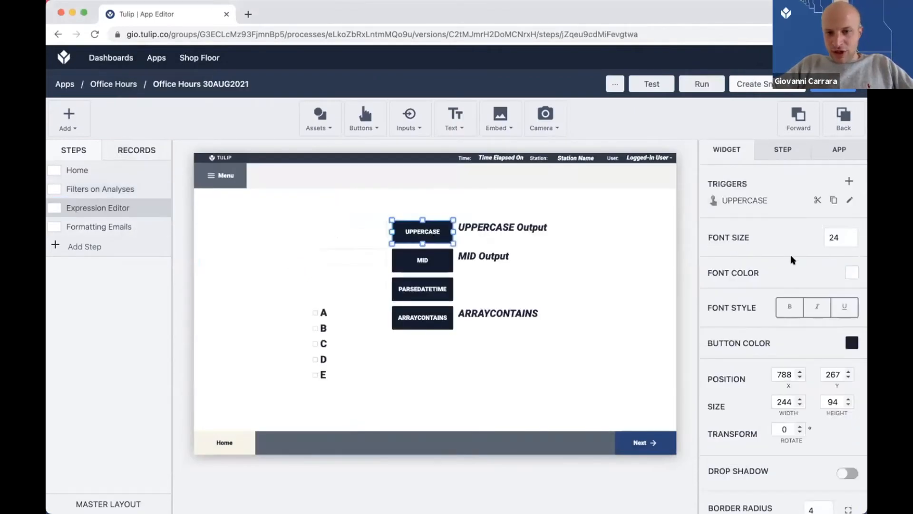
left_click(851, 200)
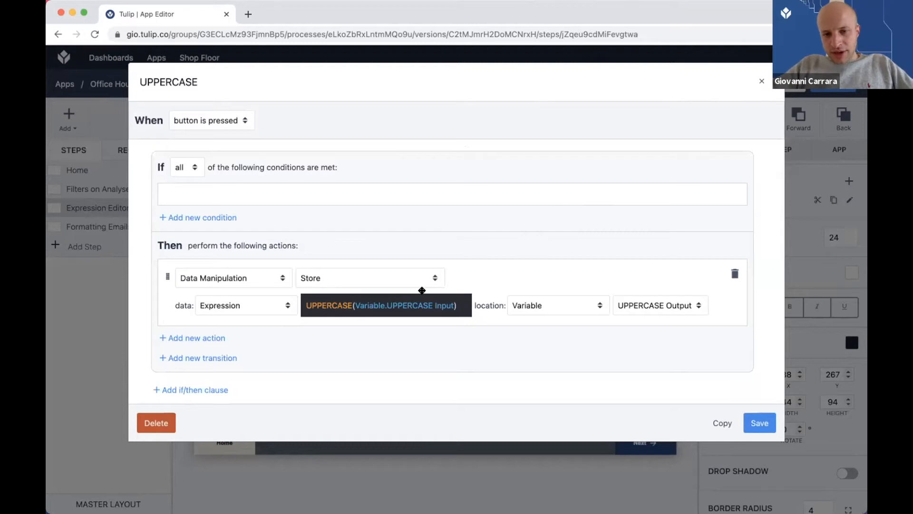
key("Escape")
left_click(356, 227)
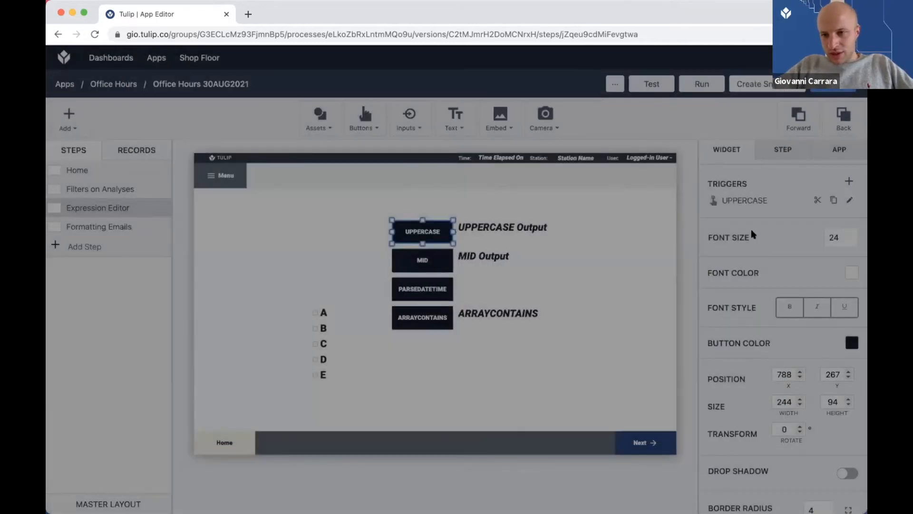
scroll(751, 243, "up", 3)
Back in Tulip Player, run the MID function on "01234567" and highlight the characters 345 in the input.
key("super+Tab")
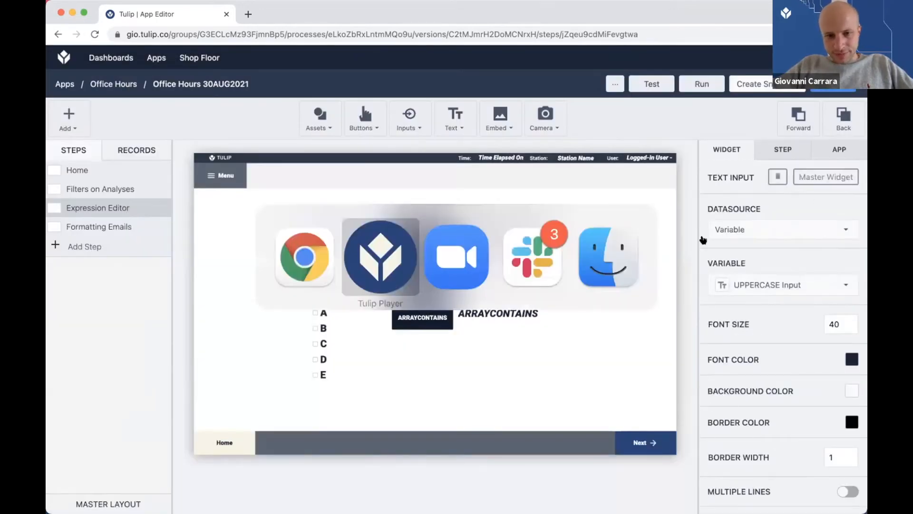
left_click(345, 196)
type("01234567")
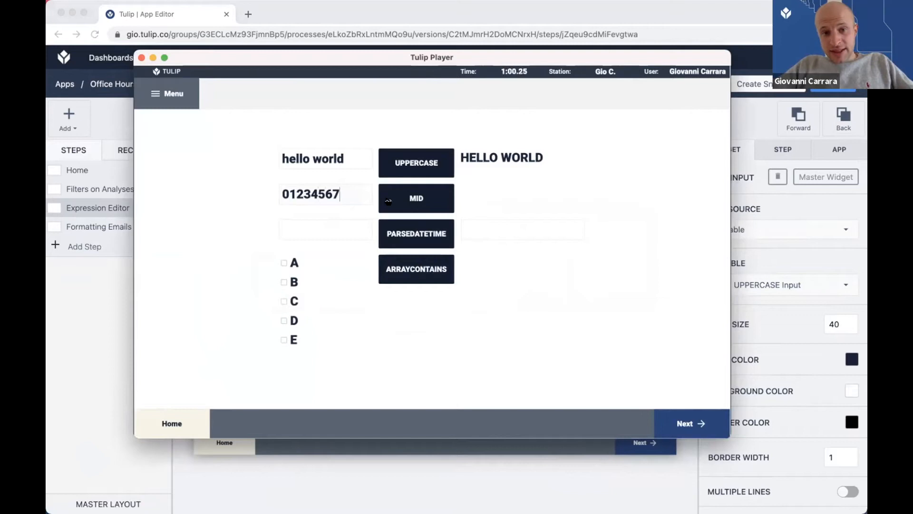
left_click(403, 200)
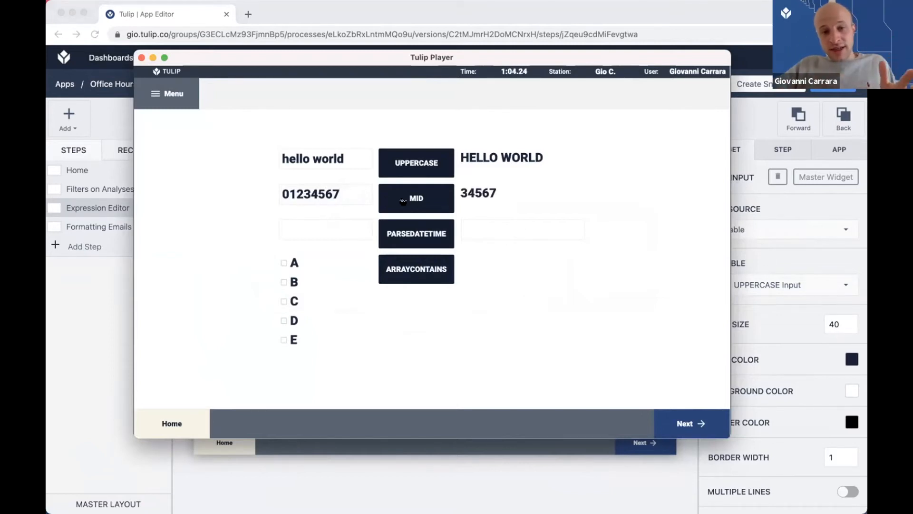
left_click_drag(303, 194, 325, 194)
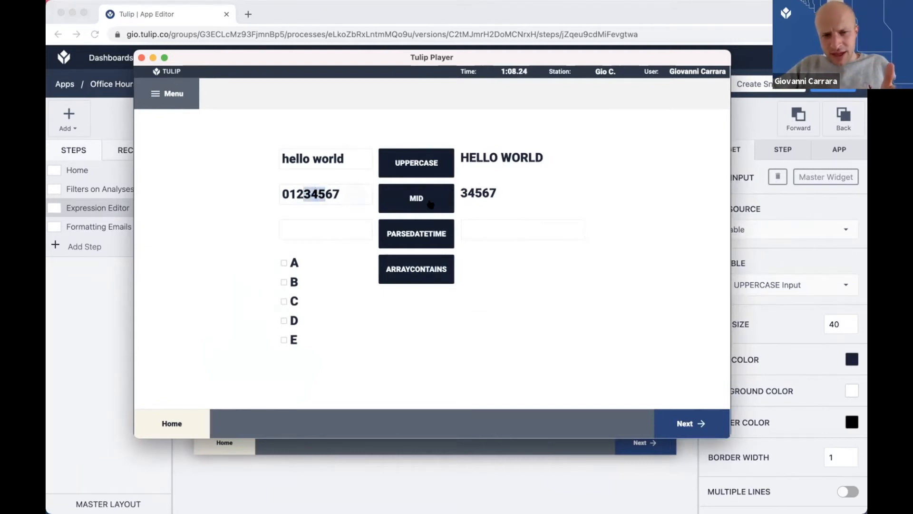
Run the MID function on the random text "lasdkmngkasjfng" and select the whole input text.
double_click(322, 192)
type("lasdkmngkasjfng")
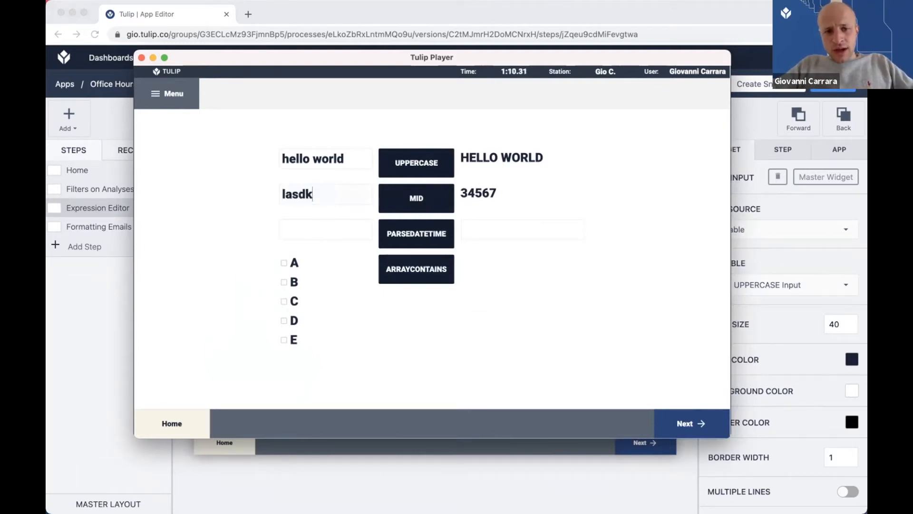
left_click(401, 194)
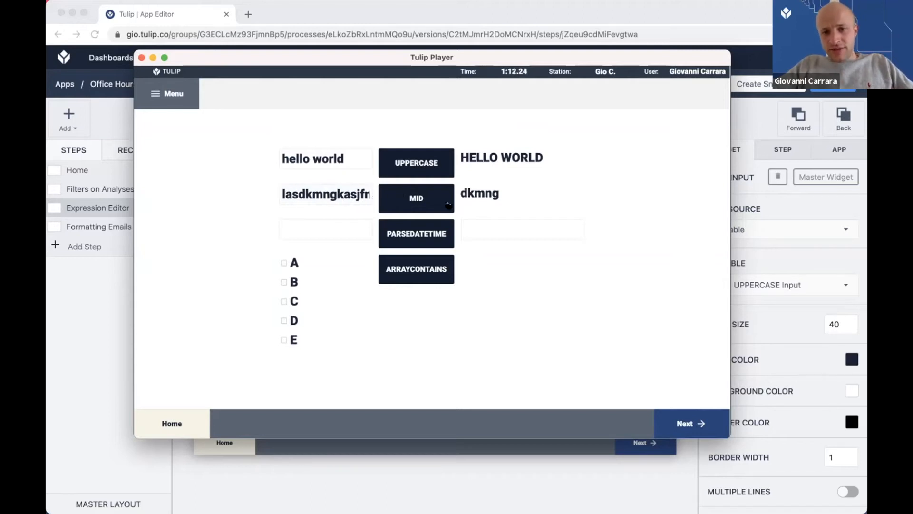
double_click(300, 192)
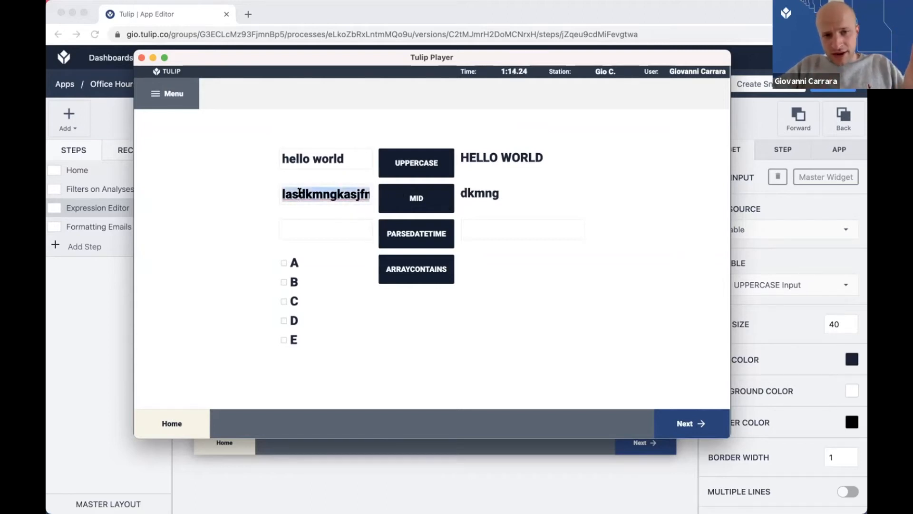
Back in the App Editor, open the MID button's trigger and examine its expression, the MID function's arguments and its help example.
key("super+w")
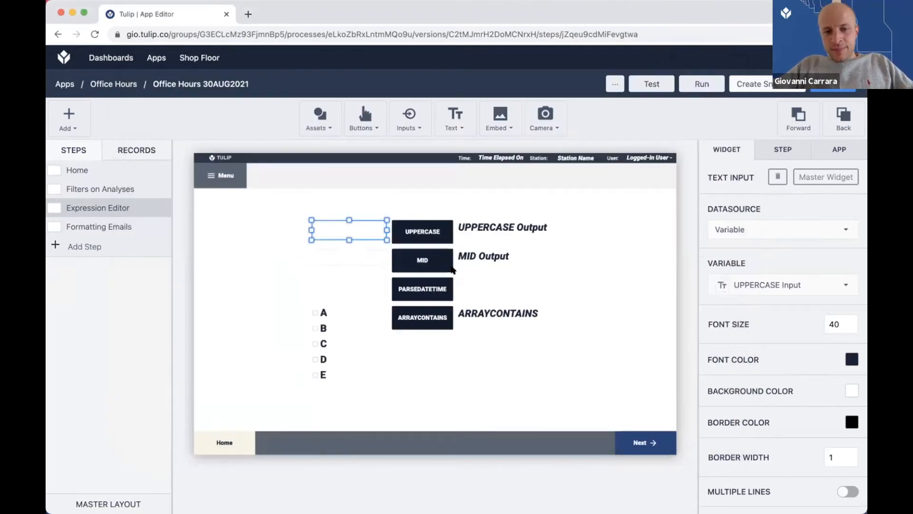
left_click(445, 258)
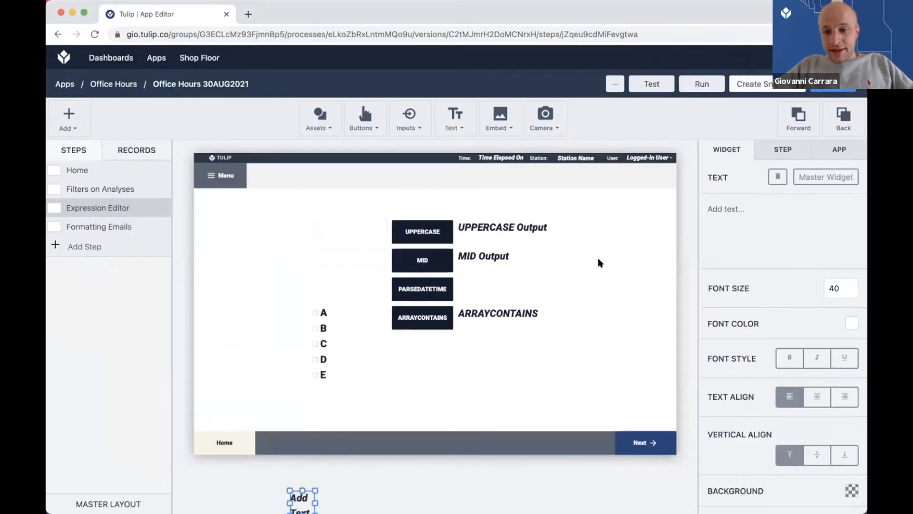
left_click(422, 260)
left_click(849, 260)
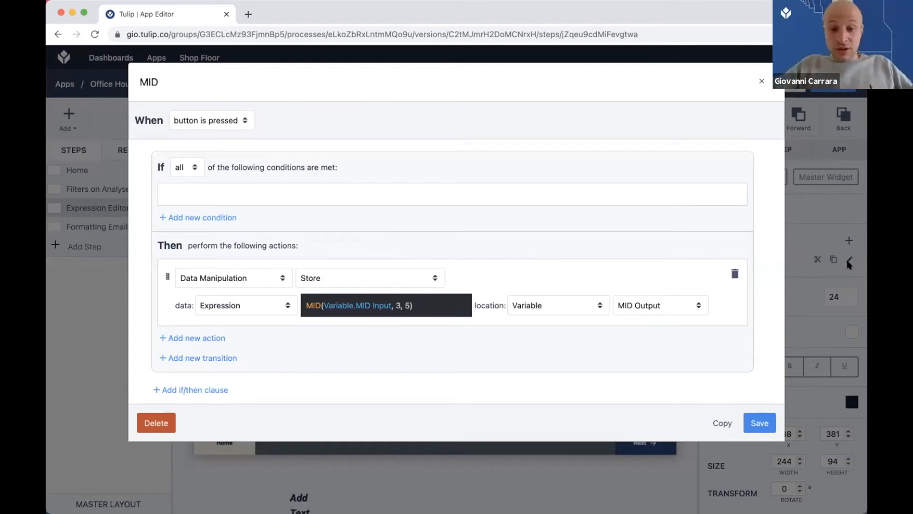
left_click(398, 306)
left_click(306, 304)
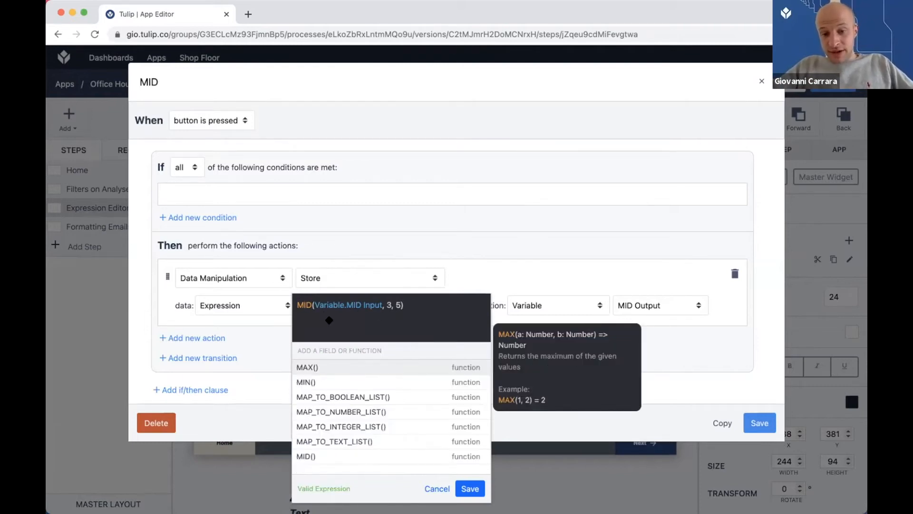
left_click(310, 304)
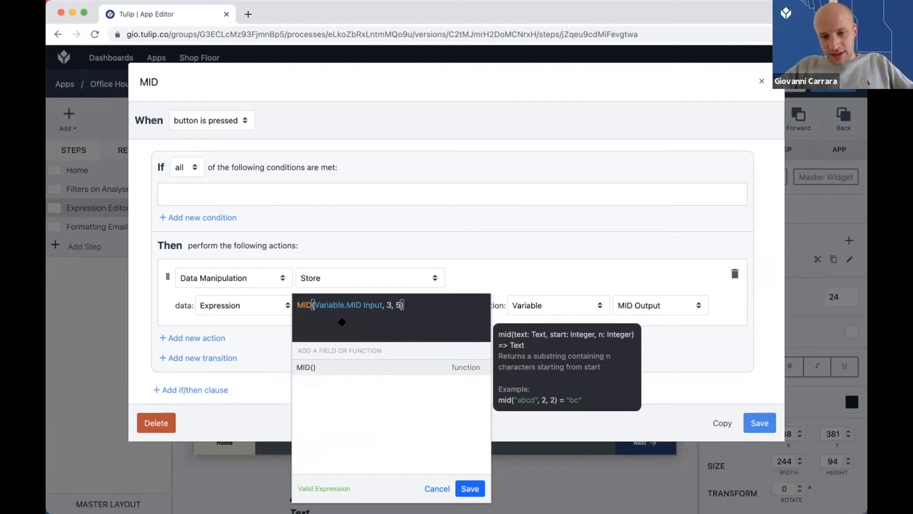
left_click(362, 305)
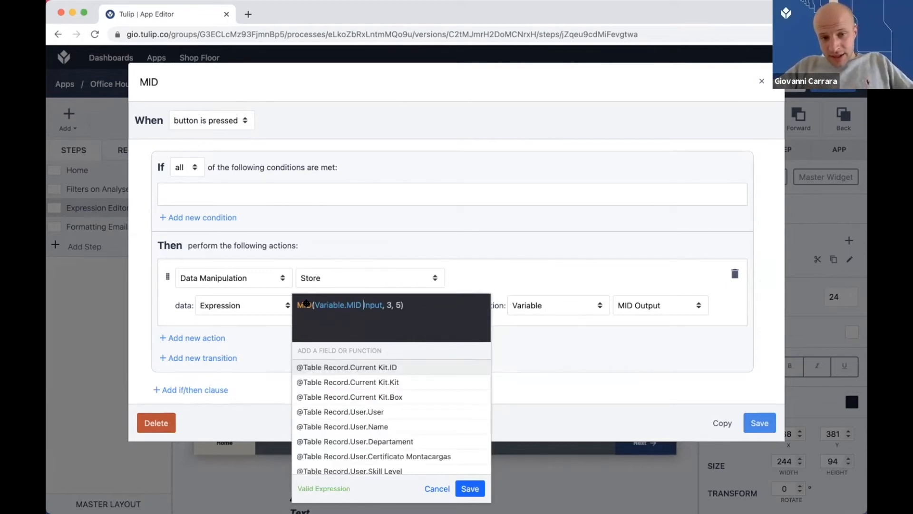
left_click(304, 304)
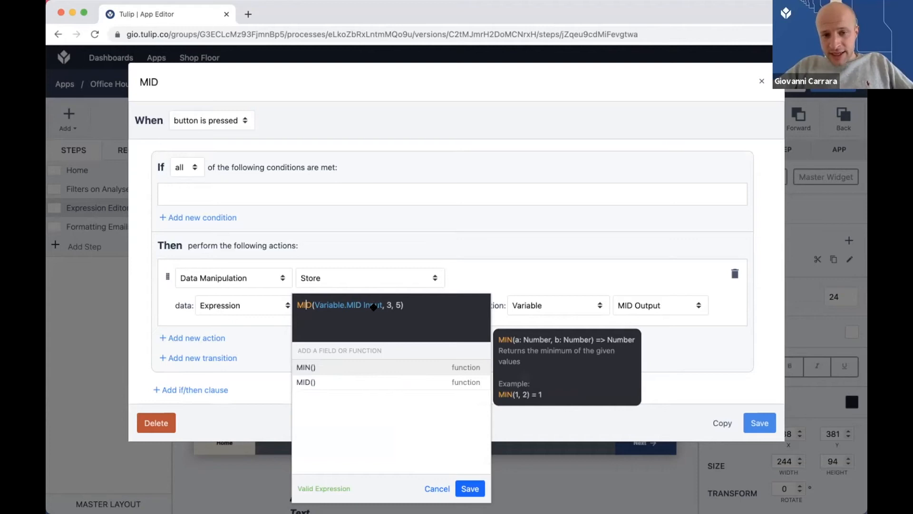
Insert the suggested MID function, delete the surplus characters so the expression reads MID(Variable.MID Input, 3, 5), and save the trigger.
left_click(330, 379)
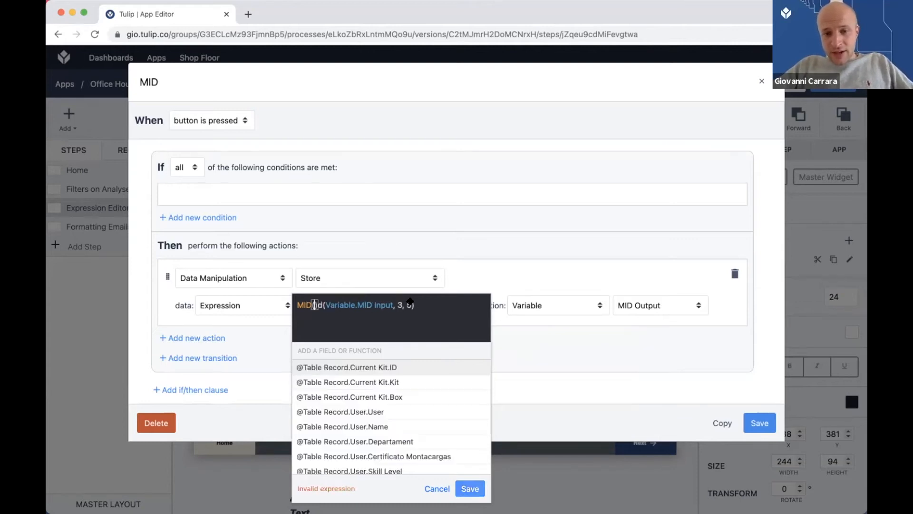
key("Delete")
key("Delete")
key("Delete")
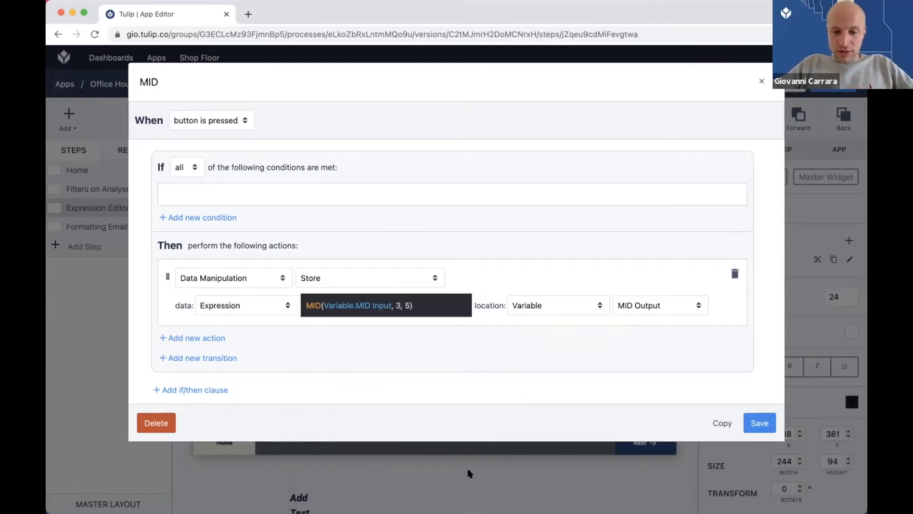
left_click(469, 489)
left_click(755, 421)
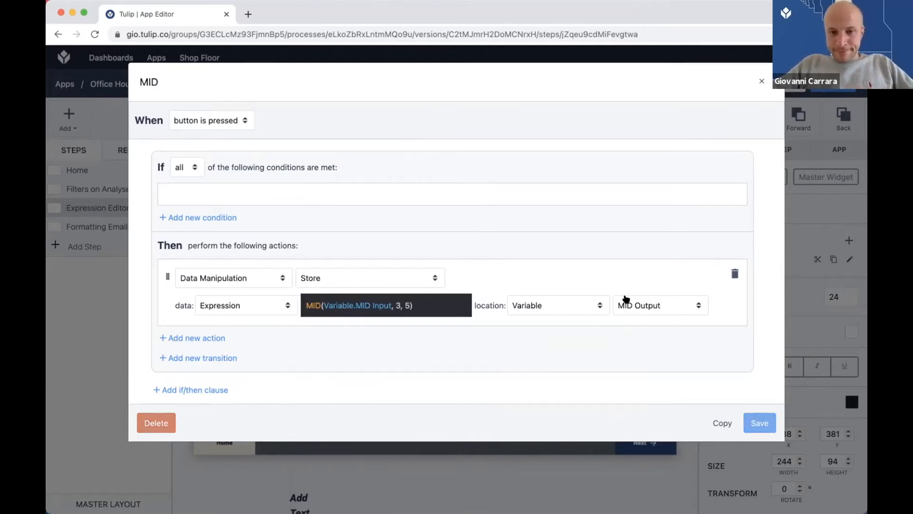
Switch to Tulip Player and run the MID function on "12345".
key("super+Tab")
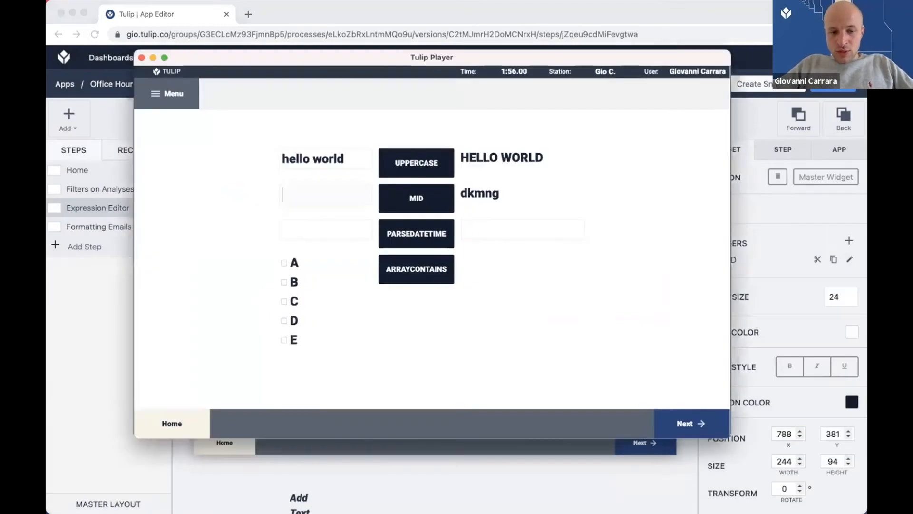
type("12345")
left_click(393, 201)
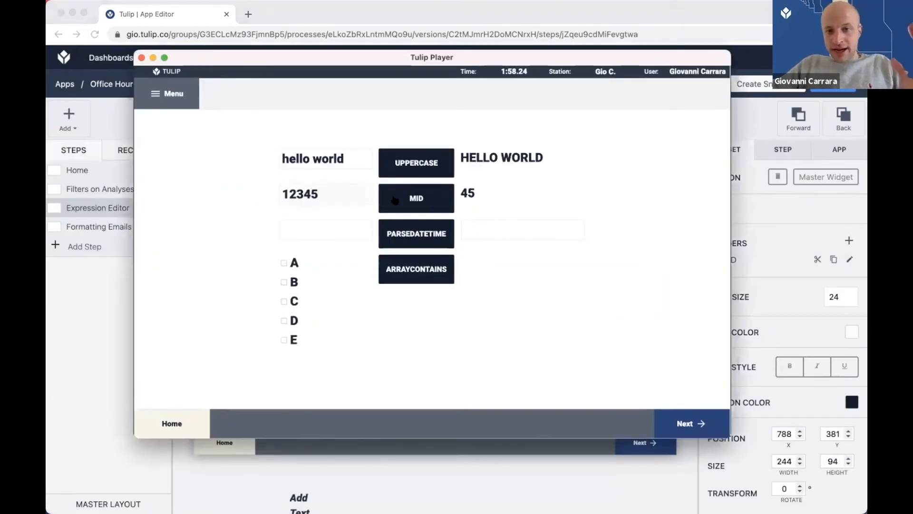
Run the PARSEDATETIME function on "09AUG2021", check the output in its date picker, and select the input text.
left_click(342, 222)
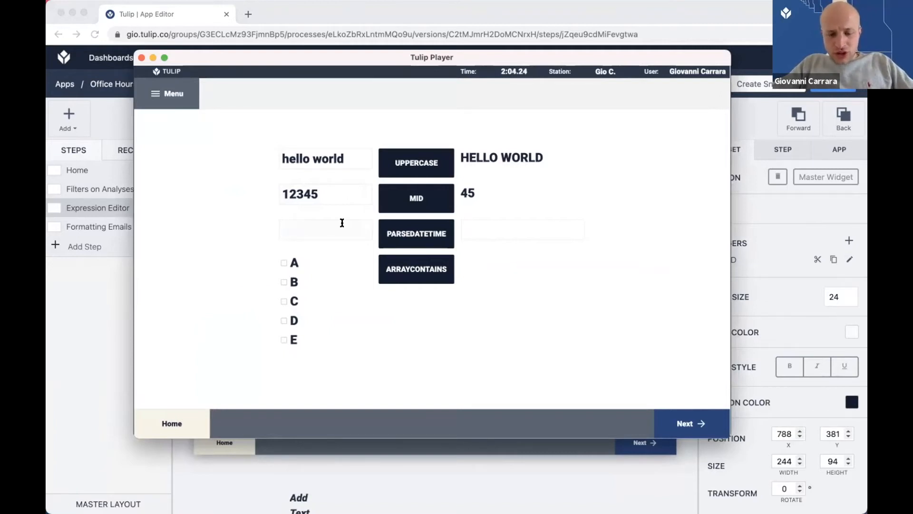
type("09AUG")
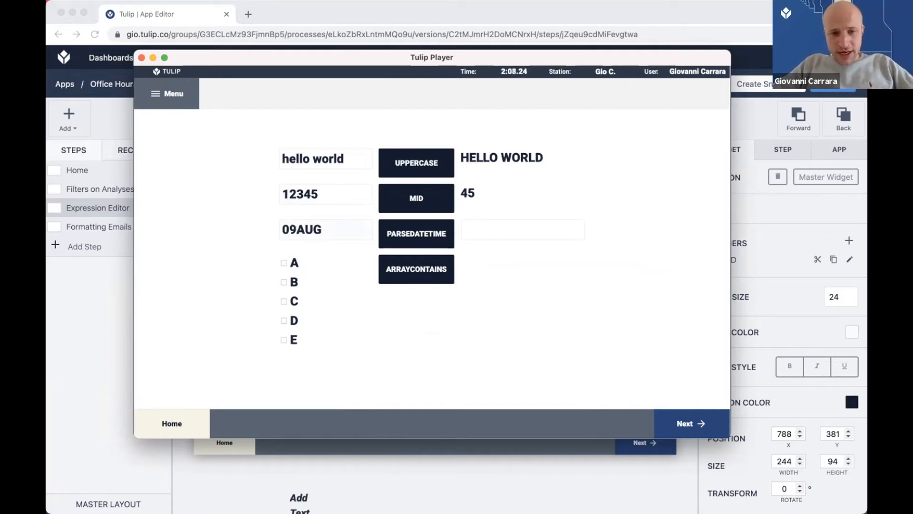
key("super+a")
key("BackSpace")
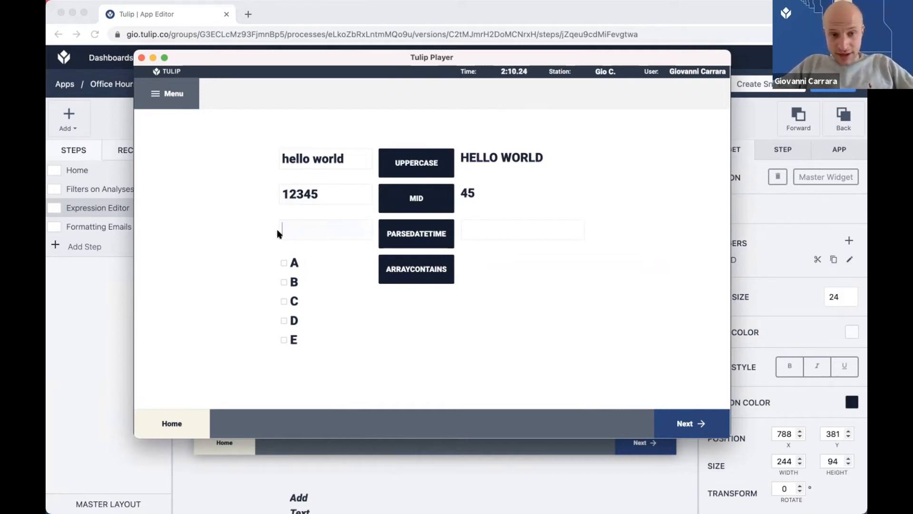
type("09")
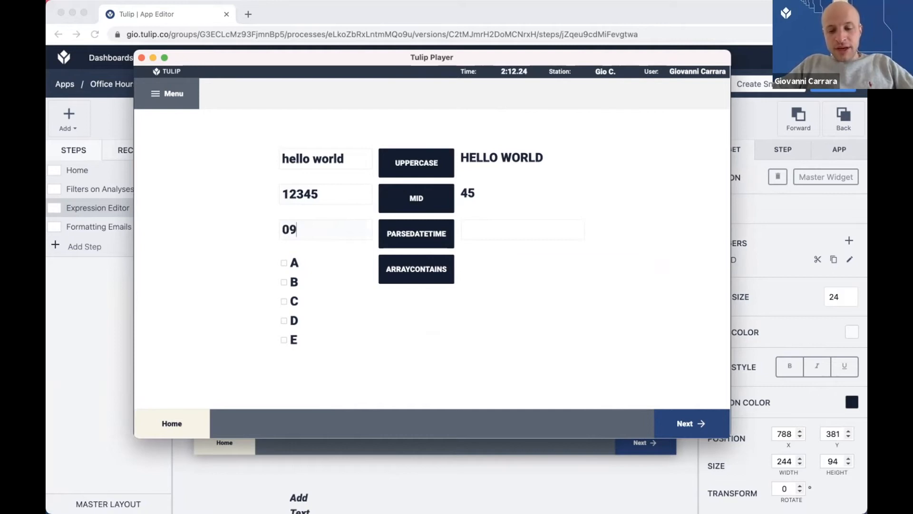
type("AUG2021")
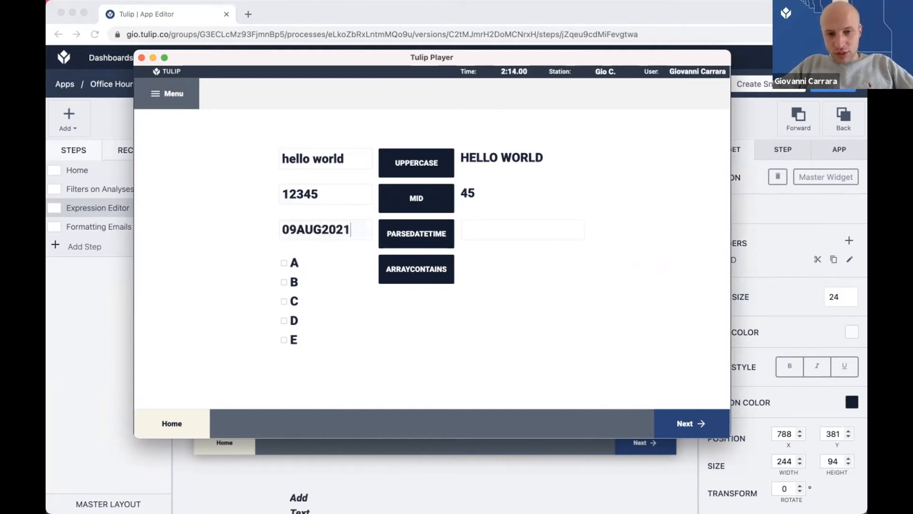
left_click(443, 238)
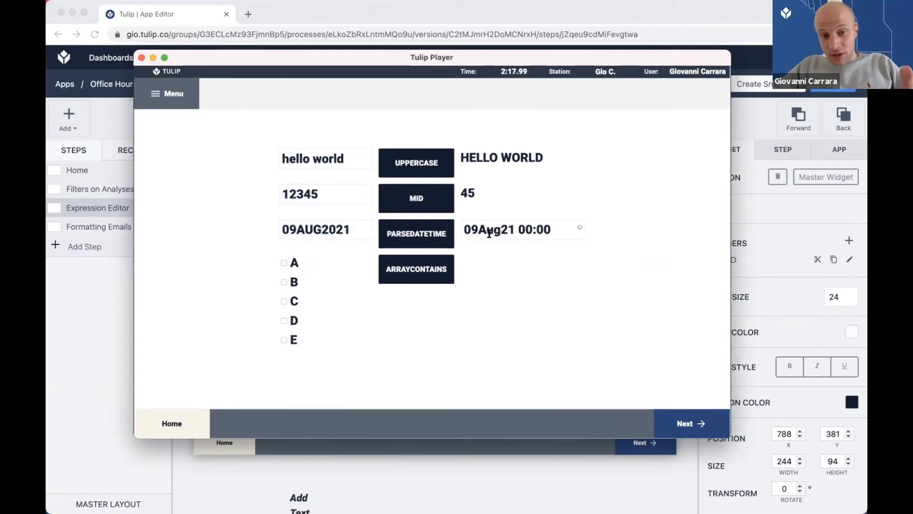
left_click(490, 231)
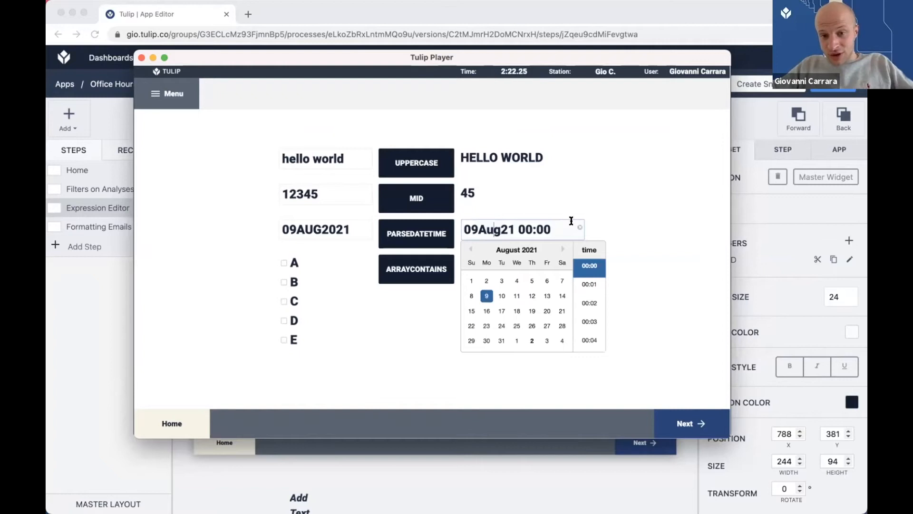
left_click(575, 203)
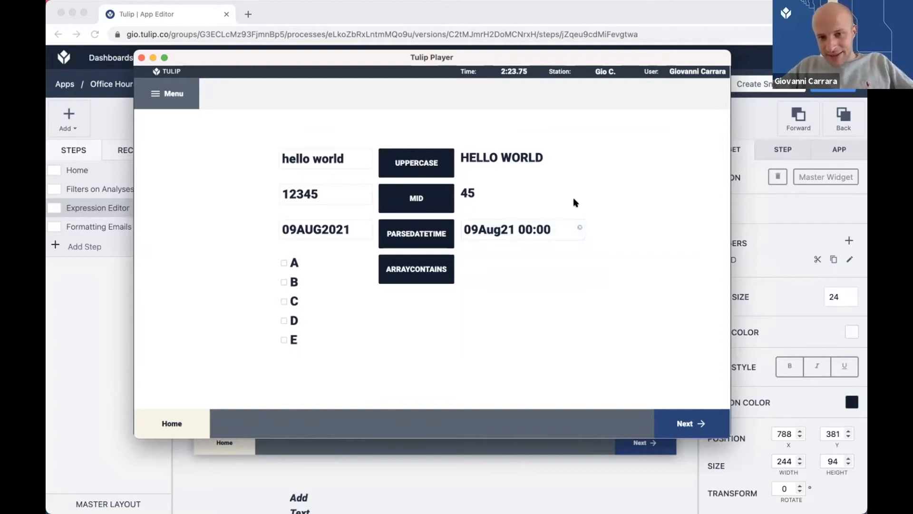
double_click(315, 230)
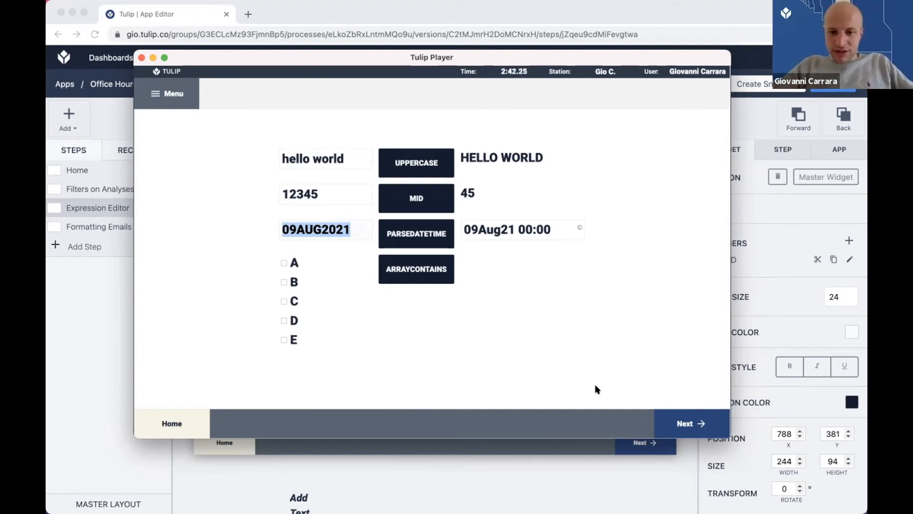
Switch to the App Editor and delete the stray "Add Text" widget below the step canvas.
left_click(421, 472)
left_click(300, 500)
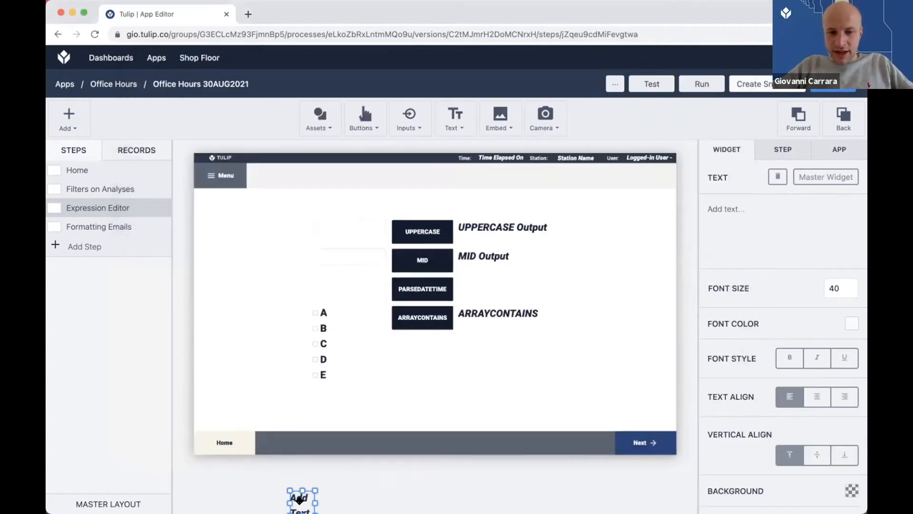
key("Delete")
In the PARSEDATETIME button's trigger, change the expression's date format to 'DD/MM/YYYY' and save the trigger.
left_click(447, 288)
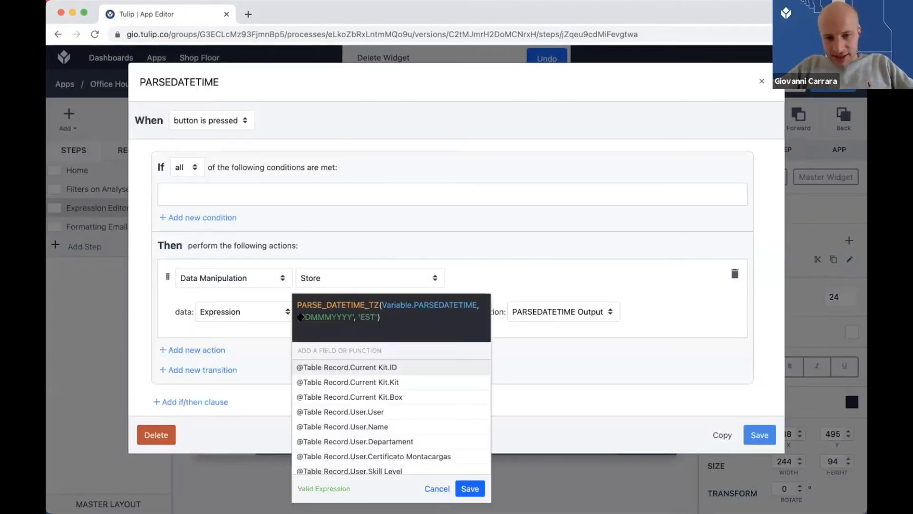
mouse_move(299, 316)
left_mouse_down()
mouse_move(380, 318)
mouse_move(309, 319)
left_mouse_up()
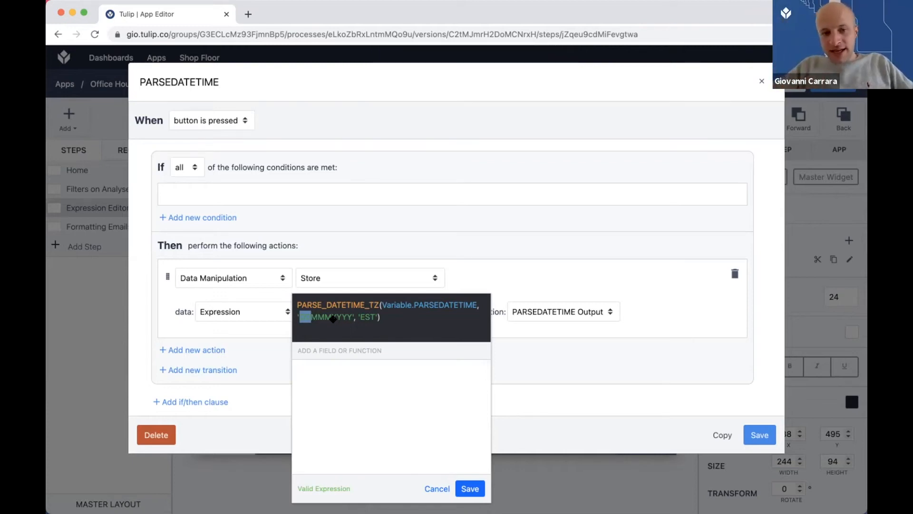
left_click(357, 321)
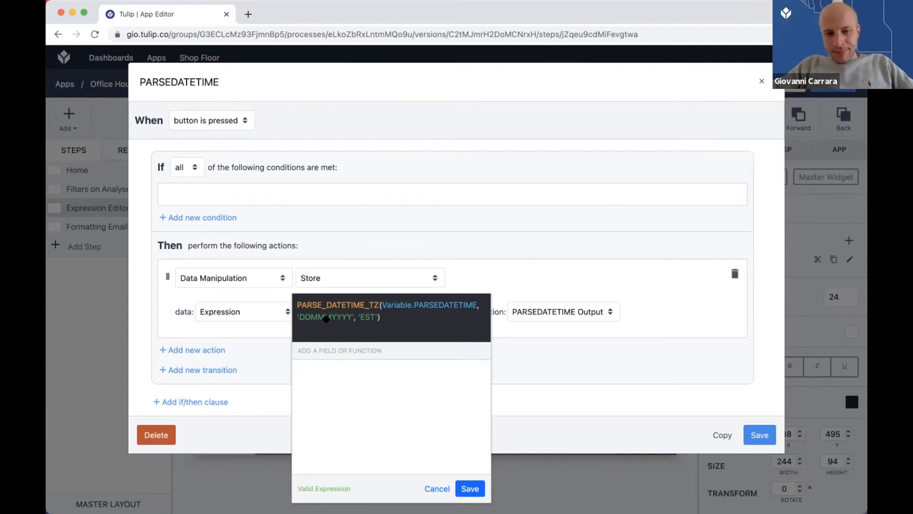
left_click(328, 318)
key("BackSpace")
key("BackSpace")
key("BackSpace")
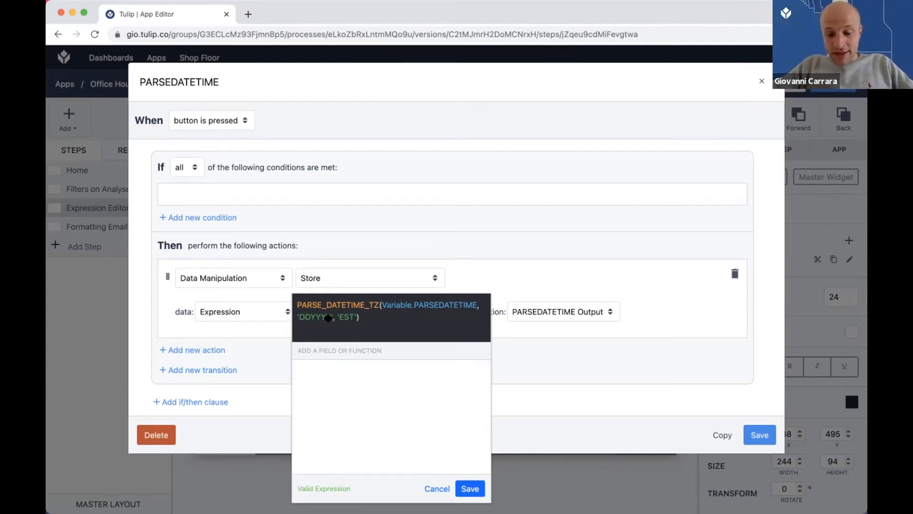
type("MM/")
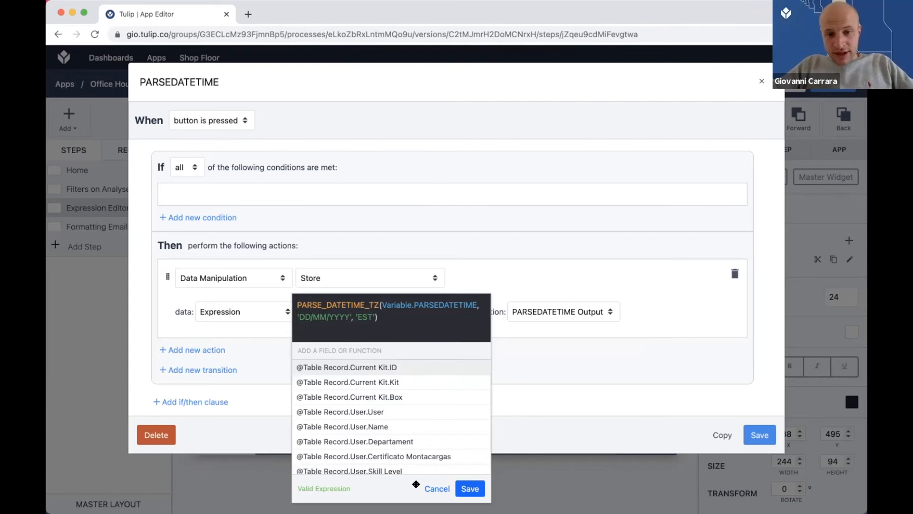
left_click(469, 489)
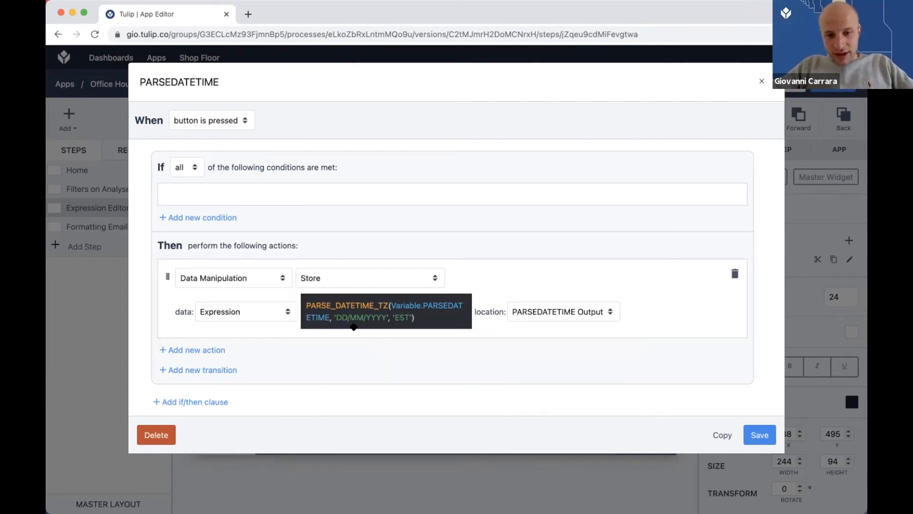
left_click(759, 434)
In Tulip Player, run the PARSEDATETIME function on "09/05/2021" and highlight the date in the input.
key("super+Tab")
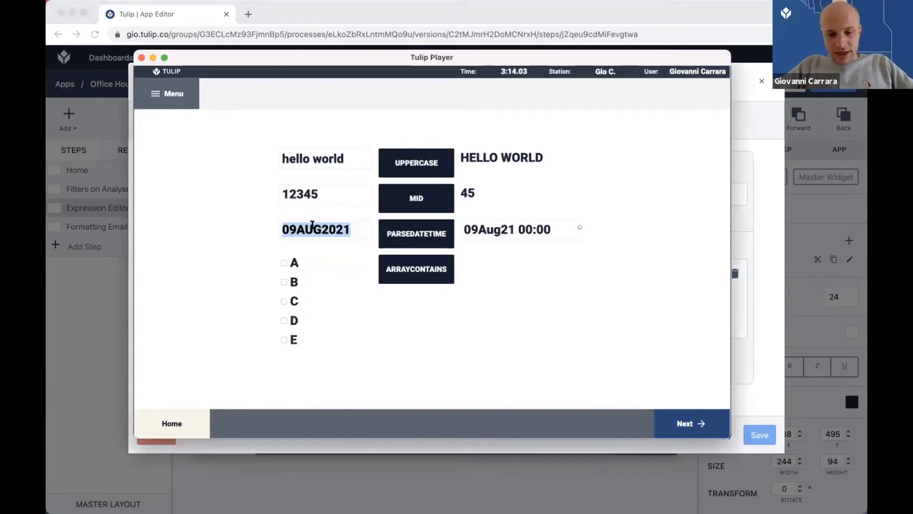
type("09/")
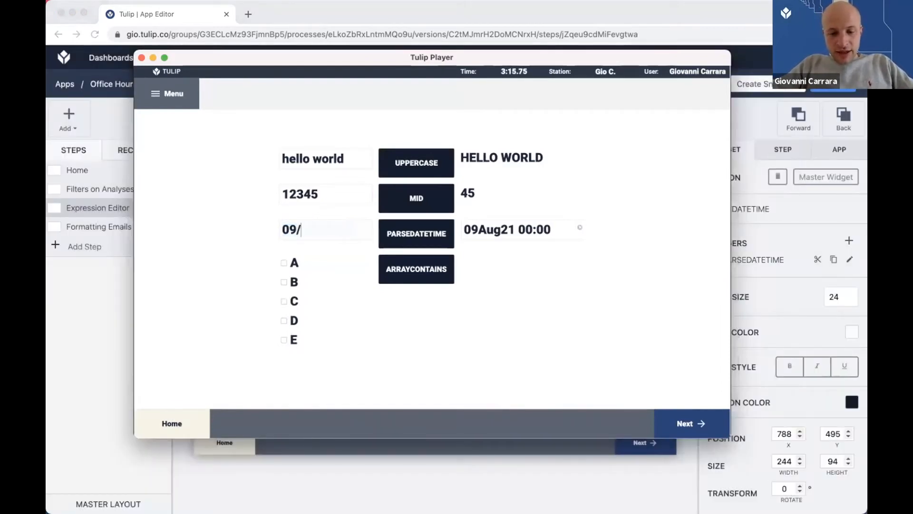
type("05/2021")
left_click(410, 237)
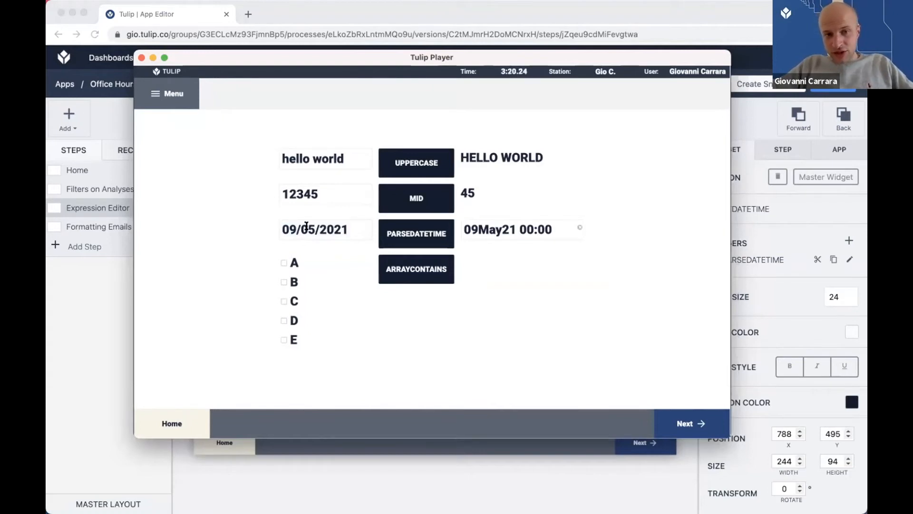
left_click_drag(284, 228, 339, 229)
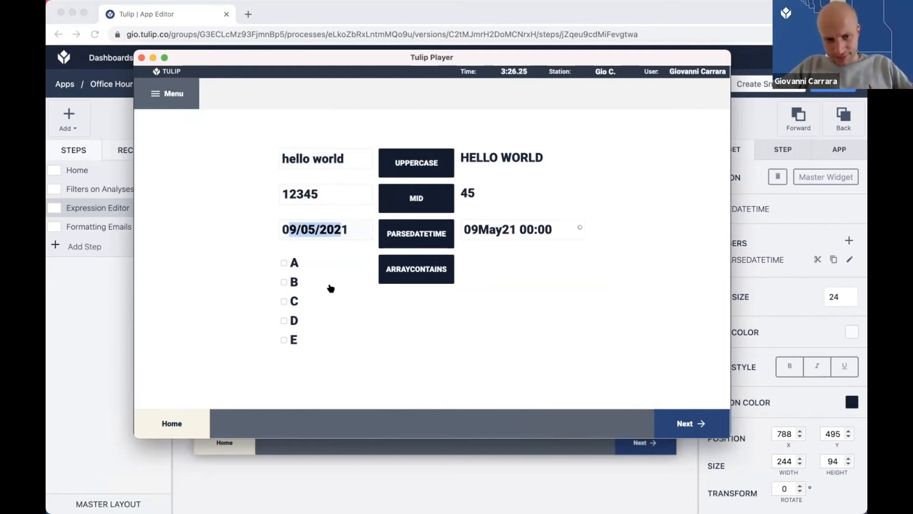
Check all five options A to E and run the ARRAYCONTAINS function on them.
left_click(213, 296)
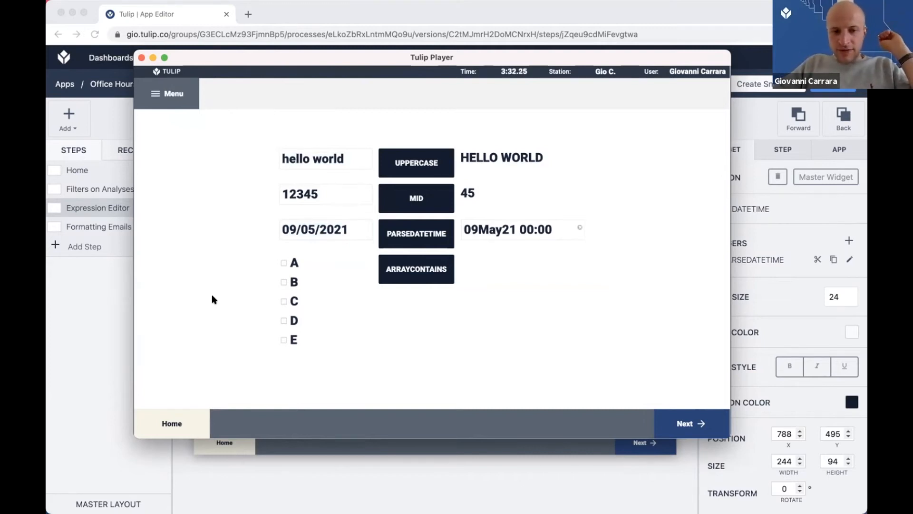
left_click(293, 262)
left_click(294, 303)
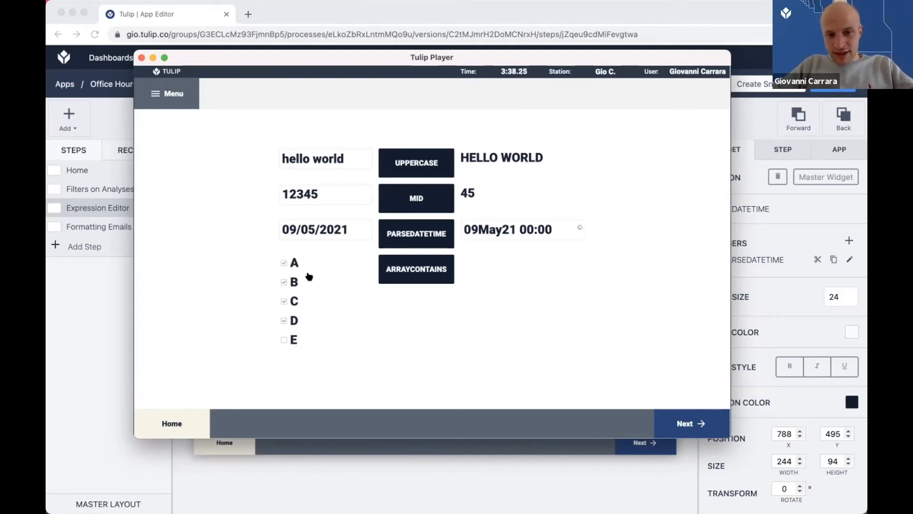
left_click(304, 341)
left_click(414, 272)
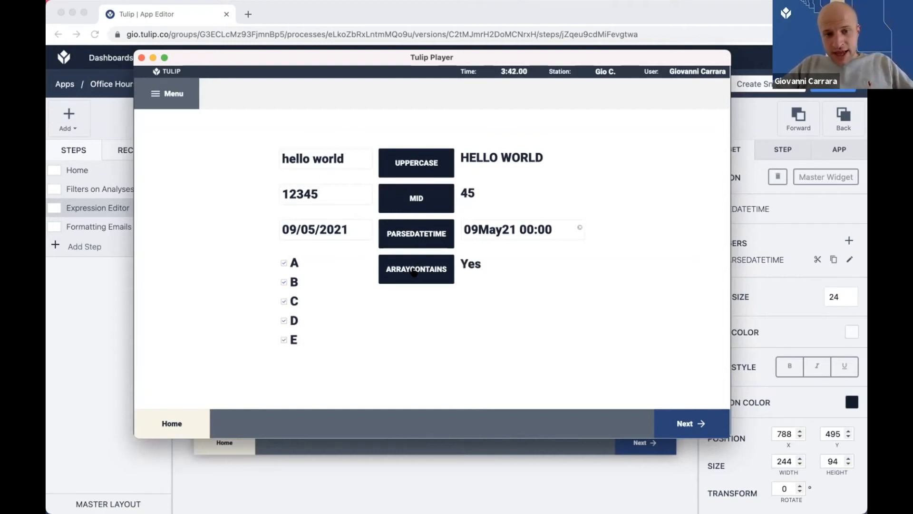
Clear options C and B and run ARRAYCONTAINS again.
left_click(291, 300)
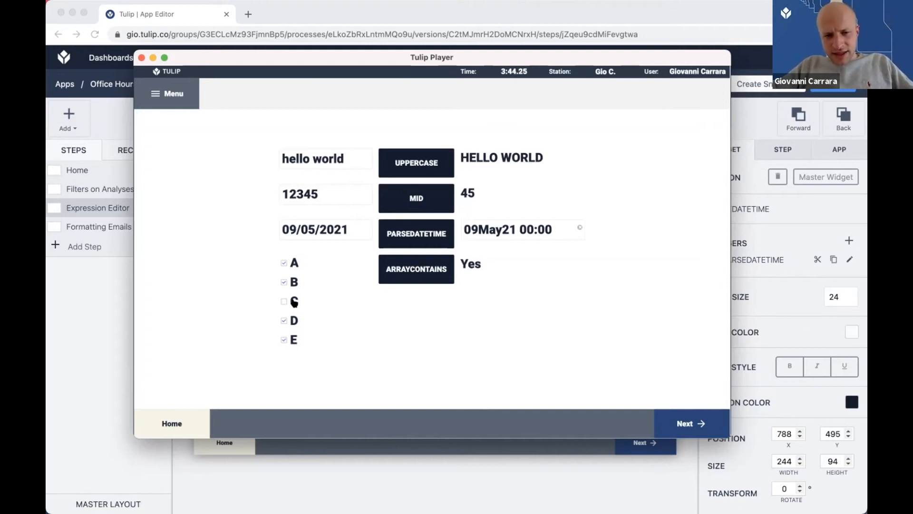
left_click(311, 287)
left_click(450, 268)
Clear options D and E, re-check B so only A and B are selected, and run ARRAYCONTAINS.
left_click(292, 319)
left_click(292, 339)
left_click(302, 288)
left_click(405, 277)
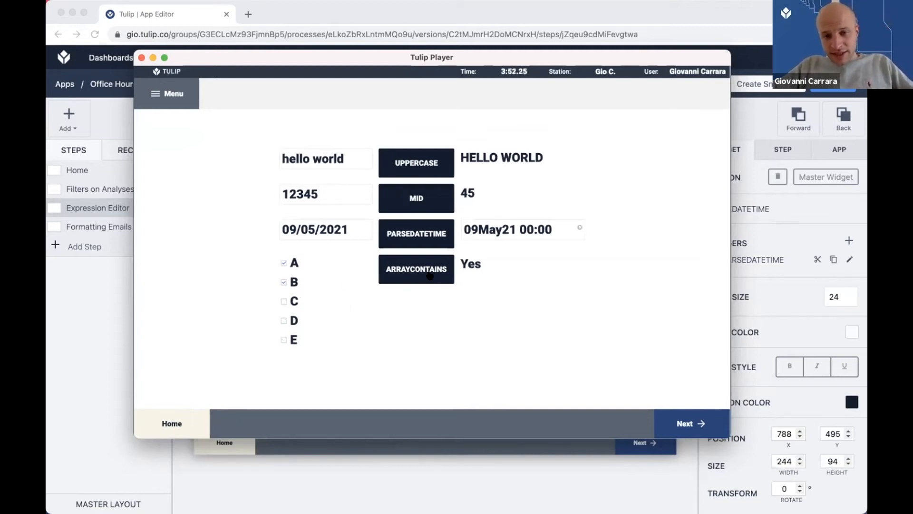
Check options C and E, and test ARRAYCONTAINS first with B cleared and again with B re-checked.
left_click(463, 265)
left_click(310, 300)
left_click(322, 284)
left_click(418, 266)
left_click(296, 343)
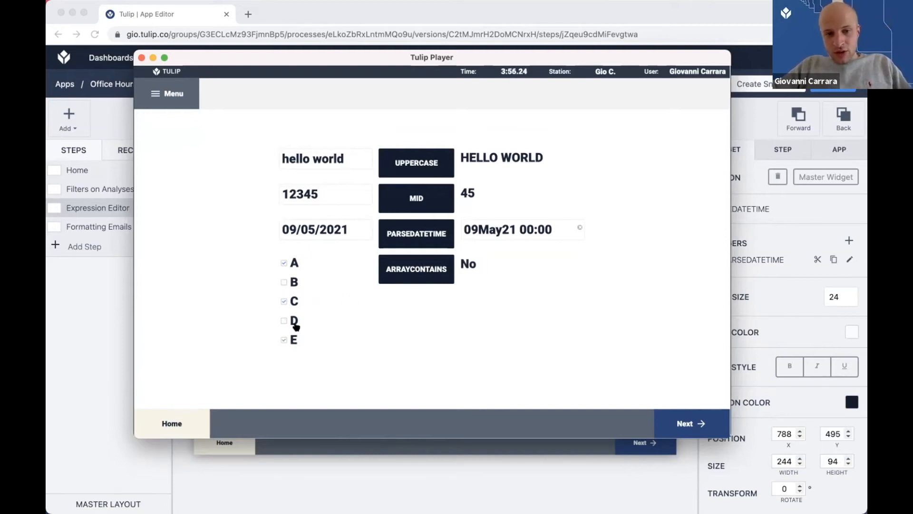
left_click(310, 284)
left_click(418, 284)
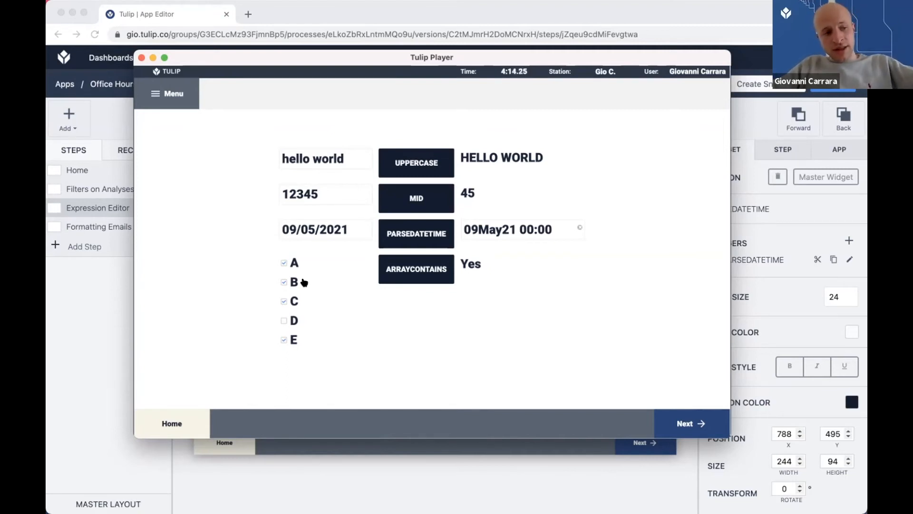
In the App Editor, change the ARRAYCONTAINS button's trigger expression to look for 'A' and save the trigger.
left_click(412, 478)
left_click(443, 322)
left_click(850, 259)
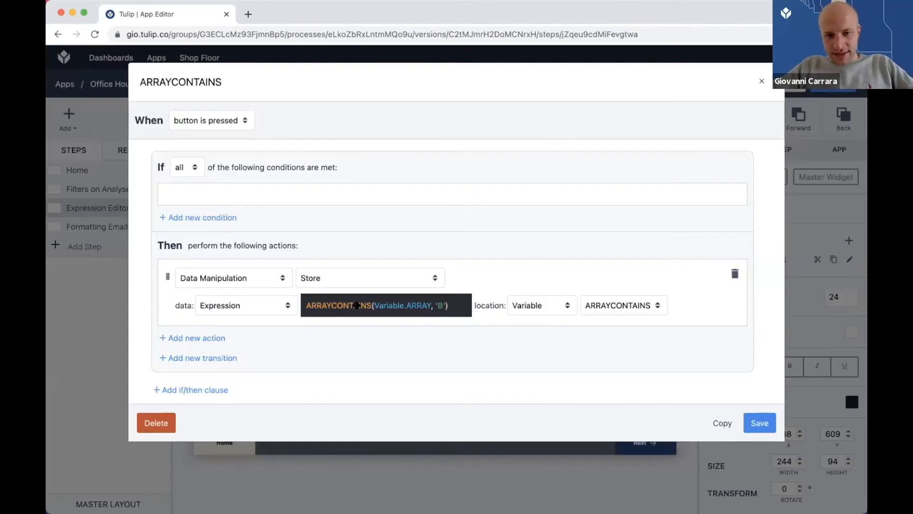
left_click(389, 302)
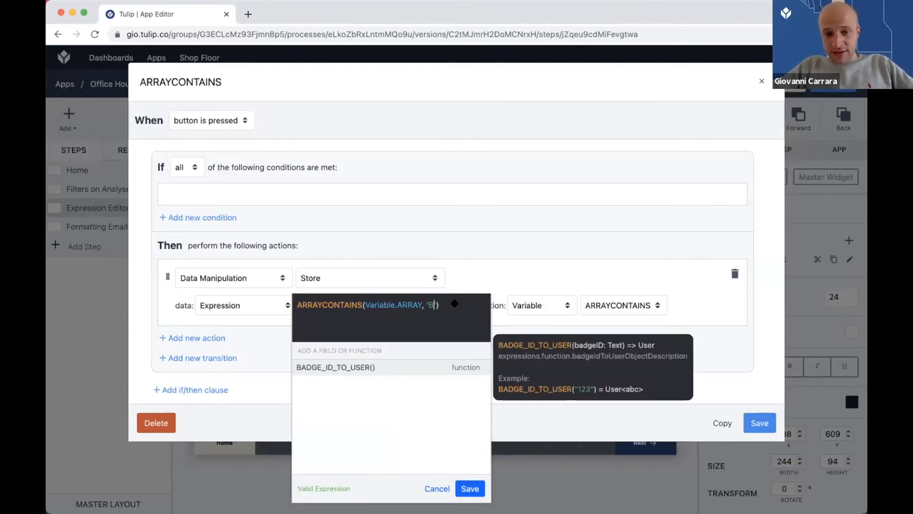
key("BackSpace")
type("A")
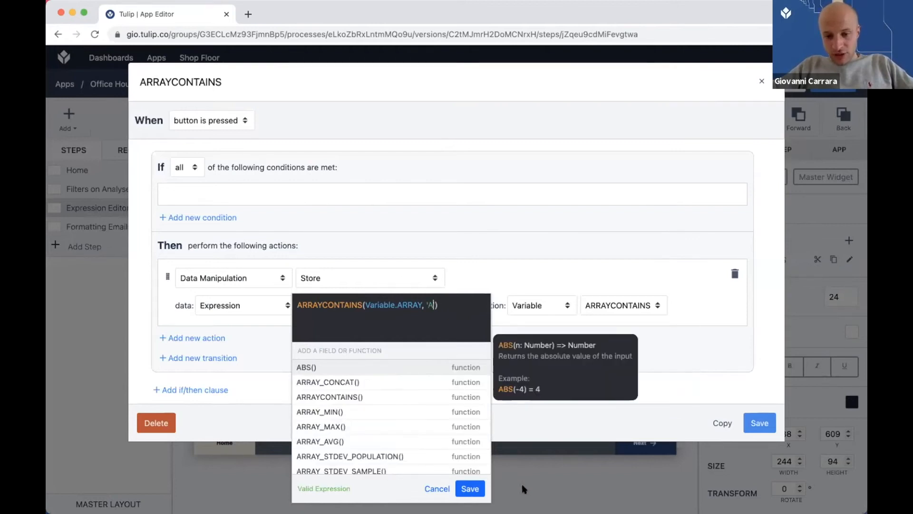
left_click(469, 488)
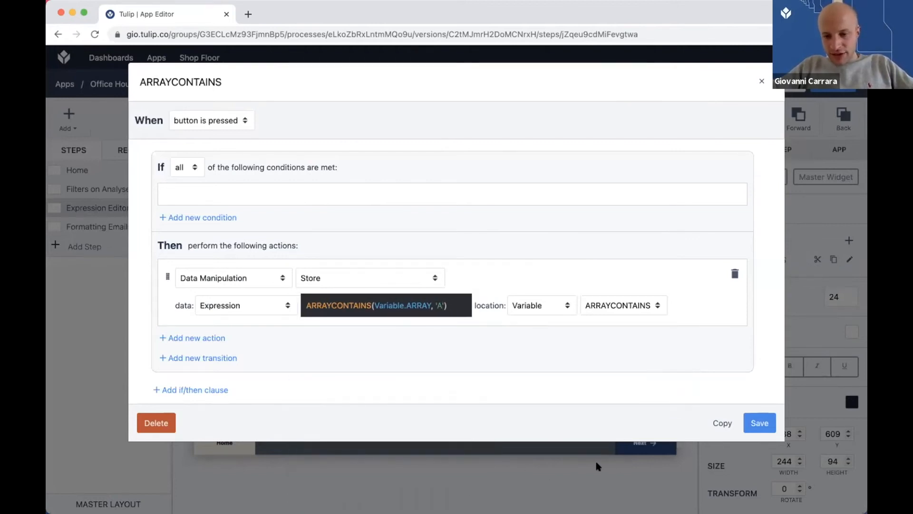
left_click(759, 422)
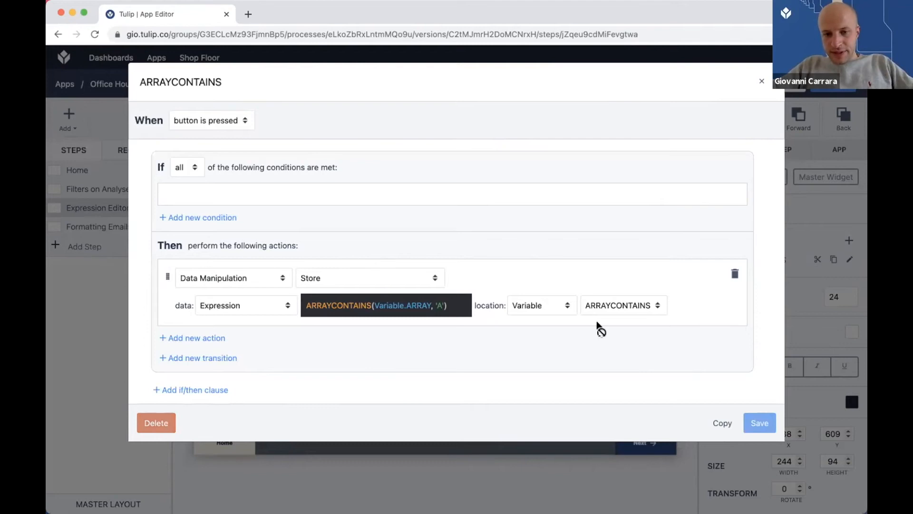
In Tulip Player, clear option A, run ARRAYCONTAINS, and return to the Home step.
key("super+Tab")
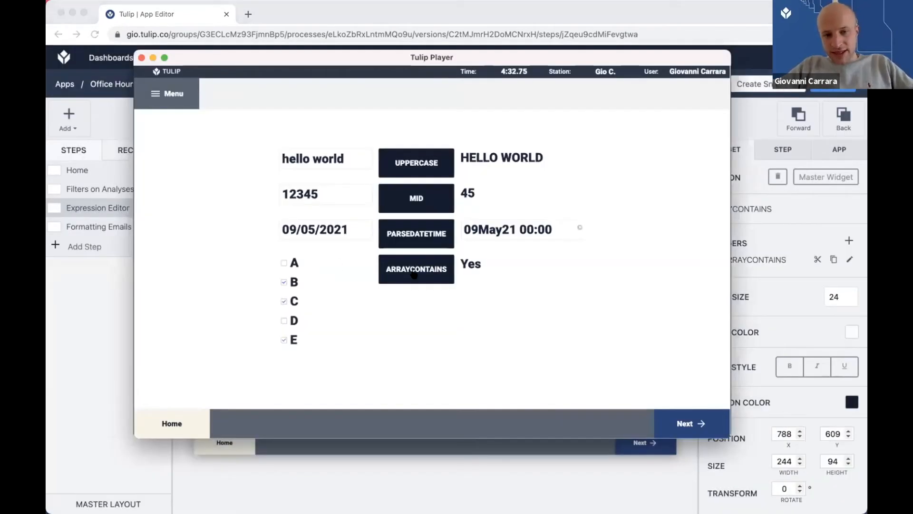
left_click(419, 274)
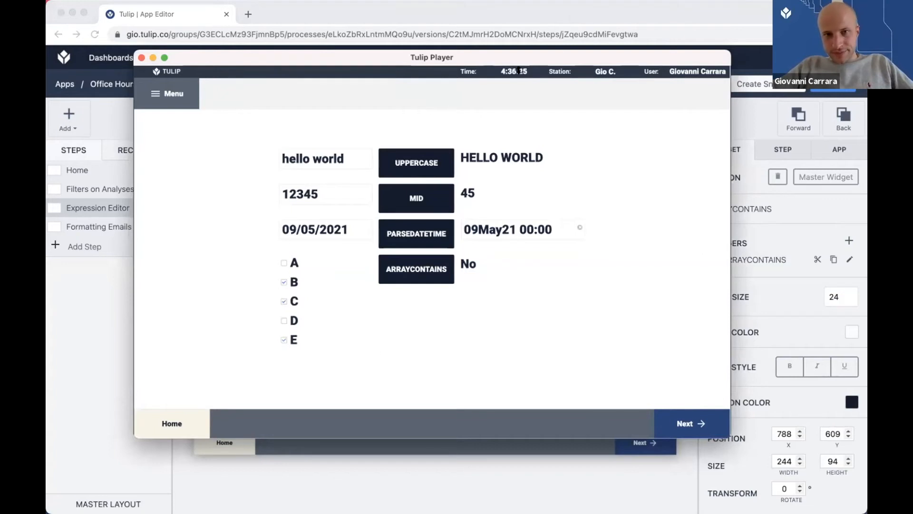
left_click(157, 422)
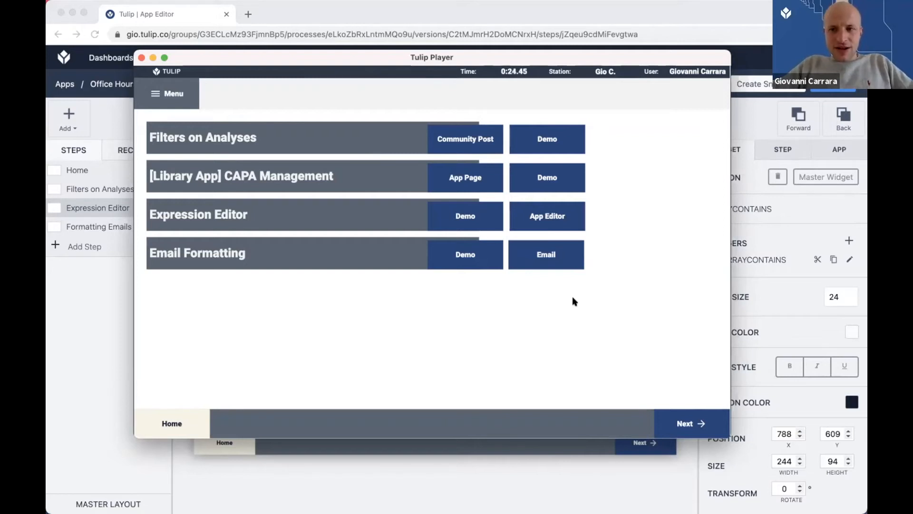
Open the example email for Email Formatting in the browser and the matching demo step in Tulip Player.
left_click(556, 256)
key("super+Tab")
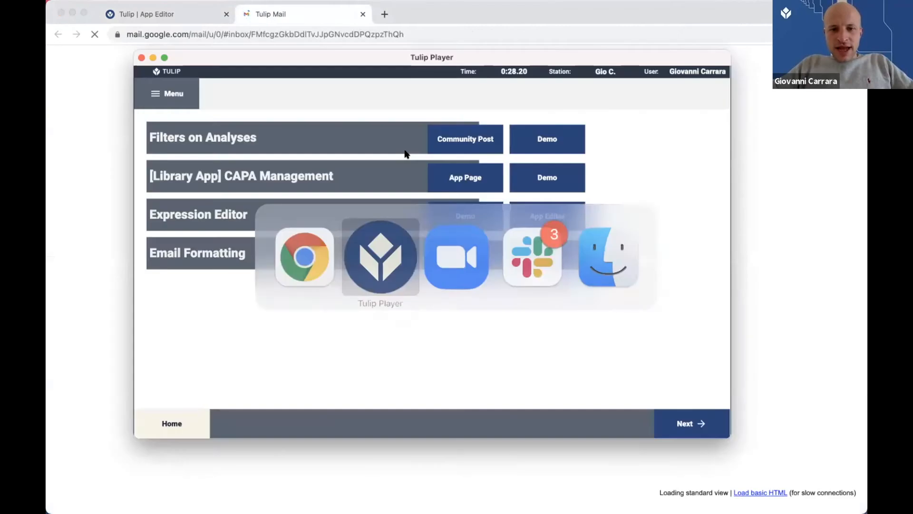
left_click(451, 251)
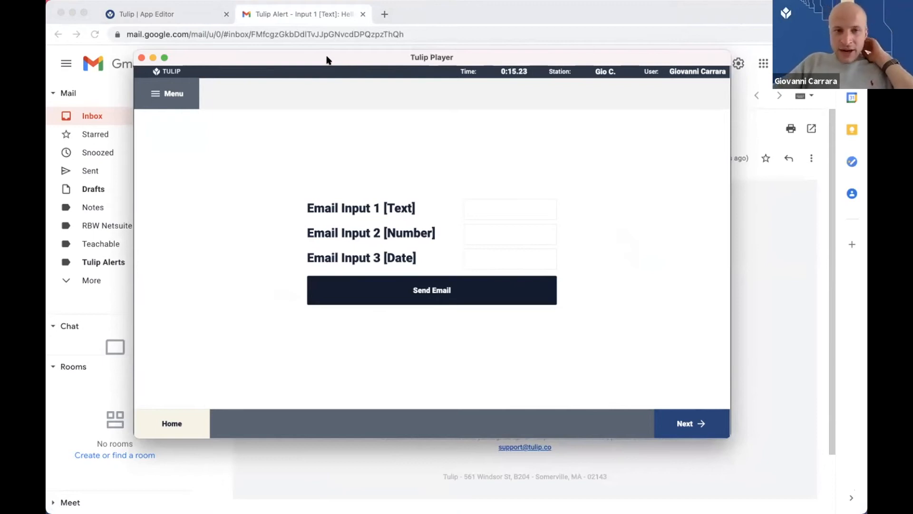
Switch to Gmail and examine the Tulip alert's heading and the line-by-line formatting of its text, number and date inputs.
left_click(341, 470)
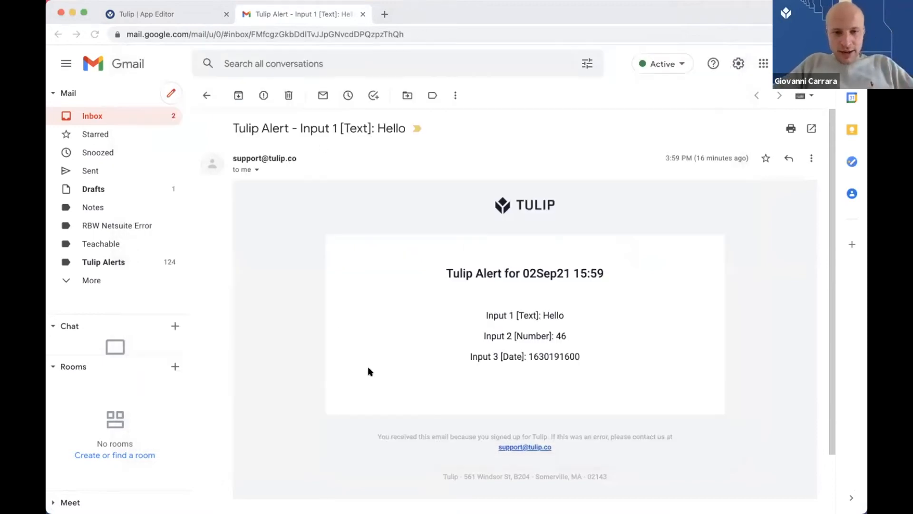
left_click_drag(452, 273, 583, 313)
left_click_drag(477, 314, 581, 355)
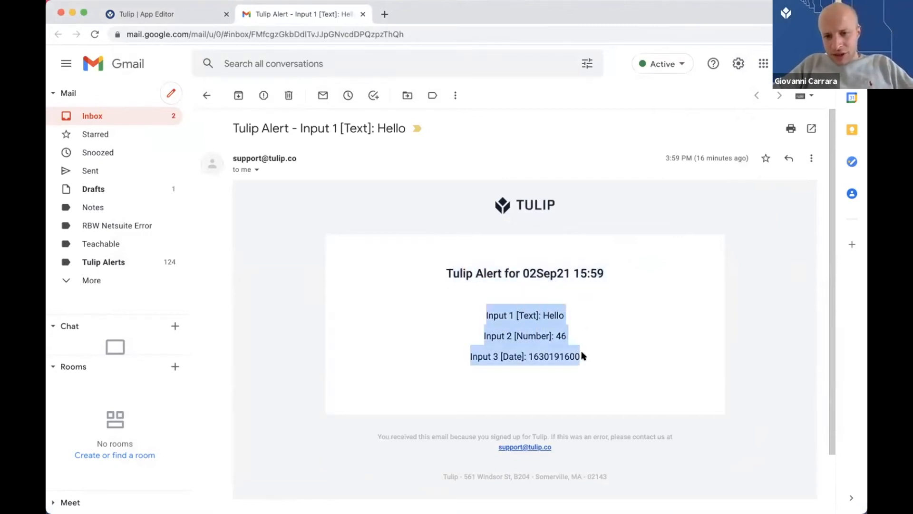
left_click(570, 344)
left_click_drag(486, 318, 550, 335)
left_click_drag(486, 356, 480, 316)
double_click(547, 357)
triple_click(500, 318)
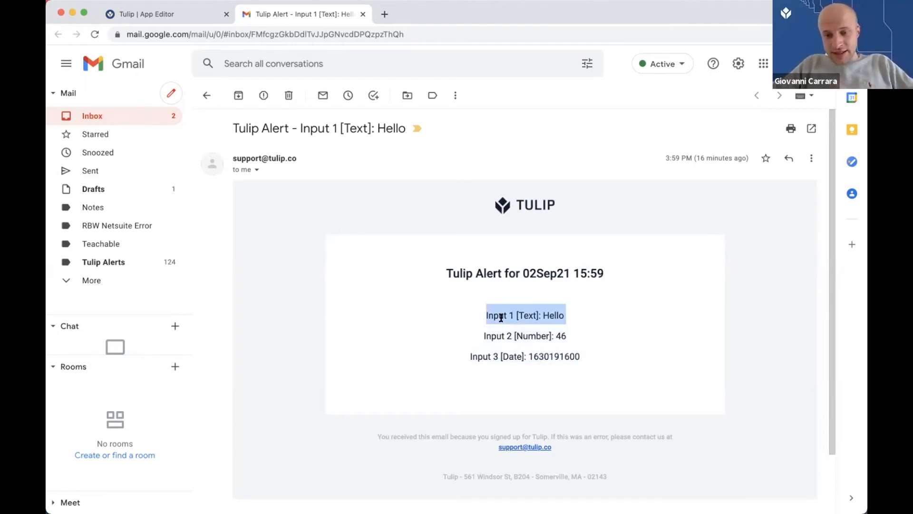
Revisit the email input form in Tulip Player, switch to the App Editor, and move its browser tab after the Gmail tab.
key("super+Tab")
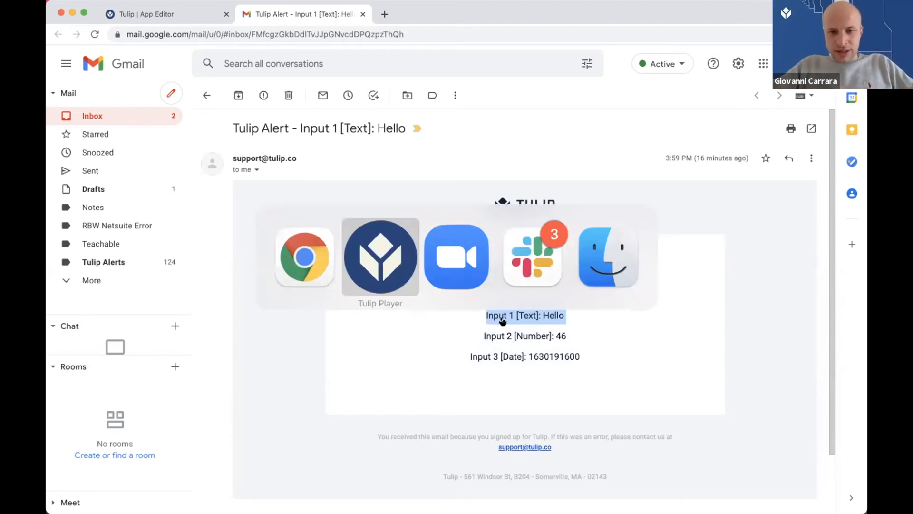
left_click(483, 214)
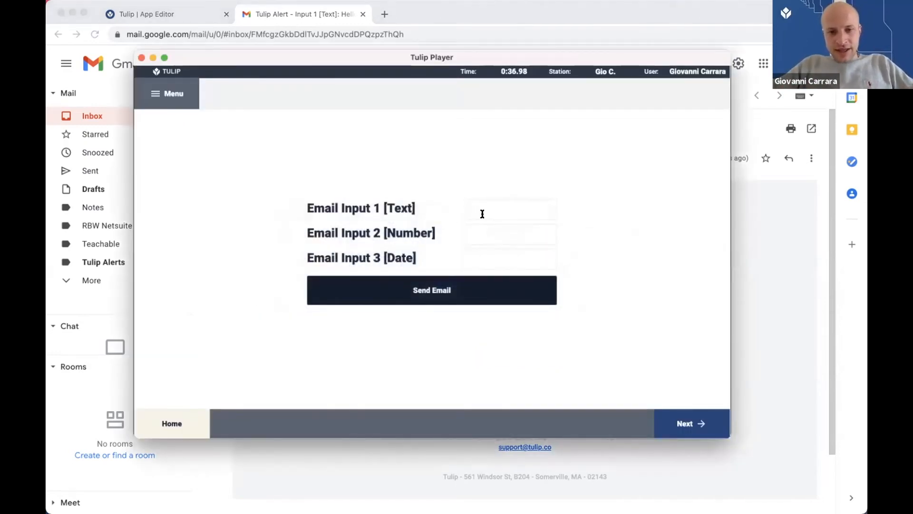
key("super+m")
left_click_drag(185, 18, 324, 17)
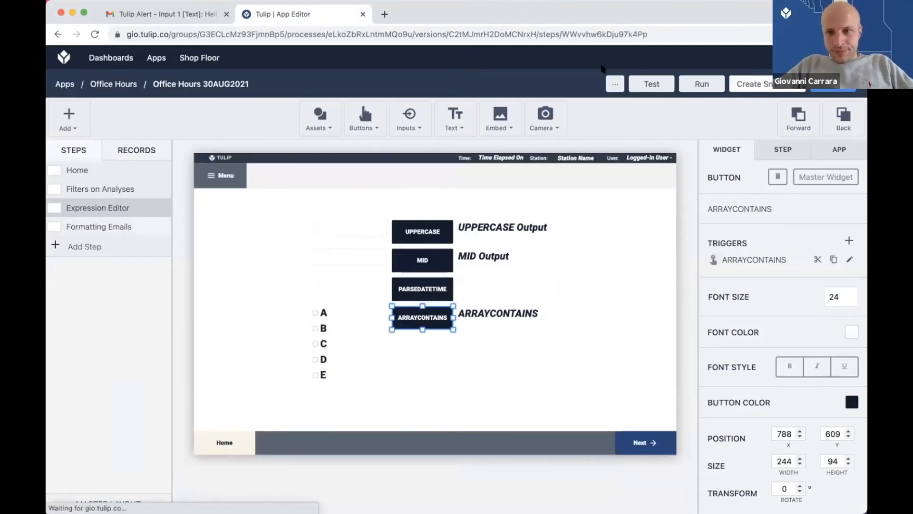
On the Formatting Emails step, open the message expression in the Send Email button's trigger for editing.
left_click(469, 330)
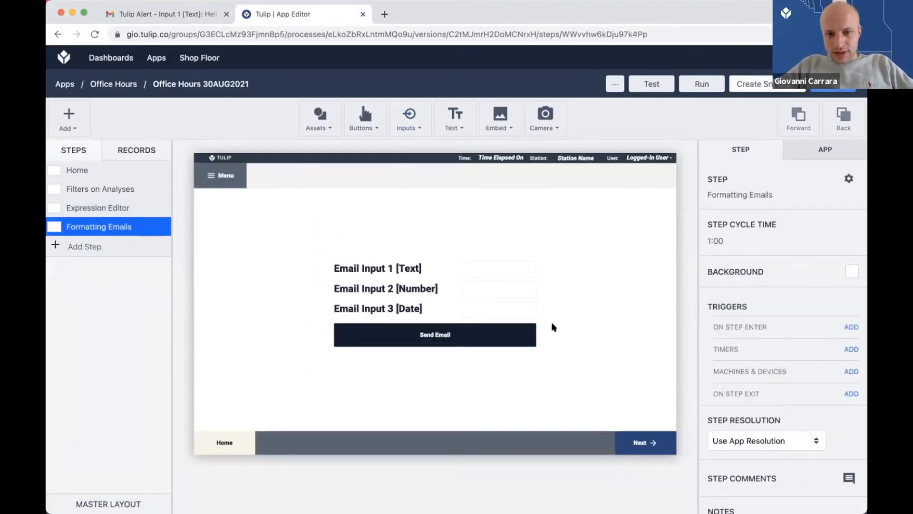
left_click(849, 259)
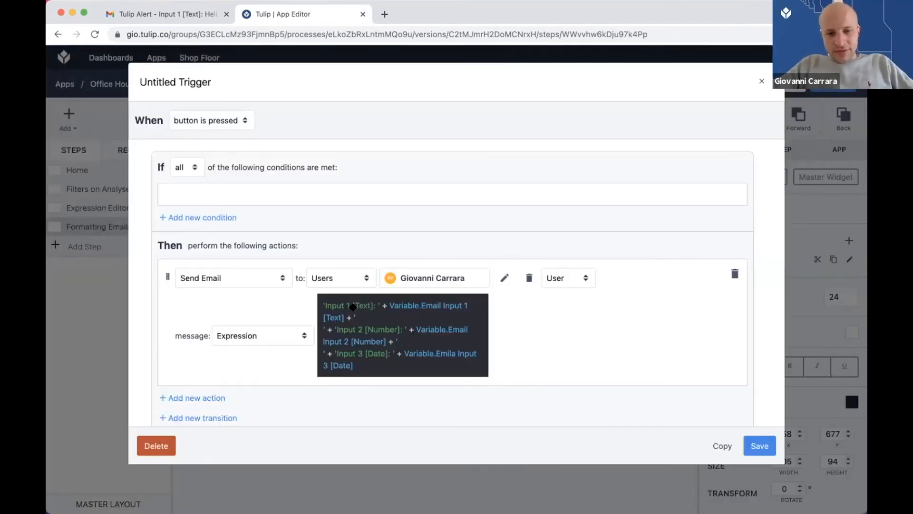
left_click(352, 307)
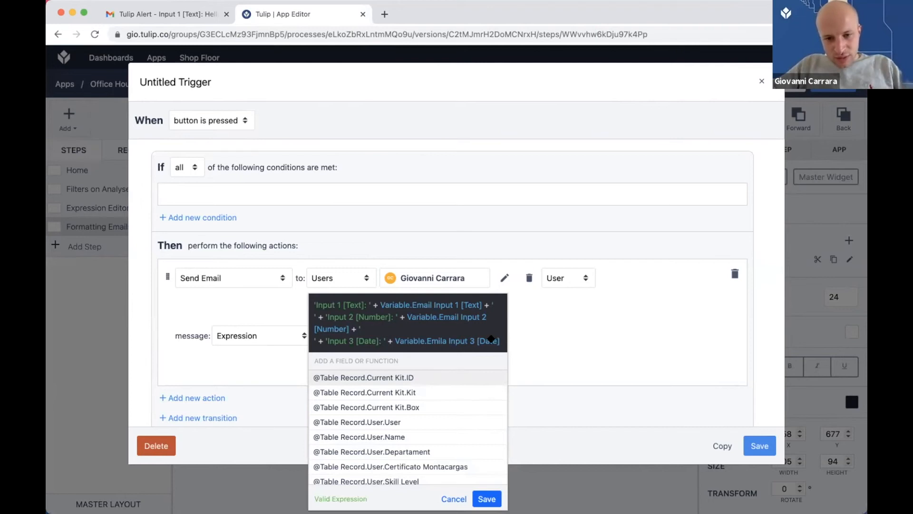
Try replacing the literal line break after Email Input 1 [Text] with '\n' in the message expression.
left_click(317, 317)
key("BackSpace")
key("BackSpace")
key("BackSpace")
key("BackSpace")
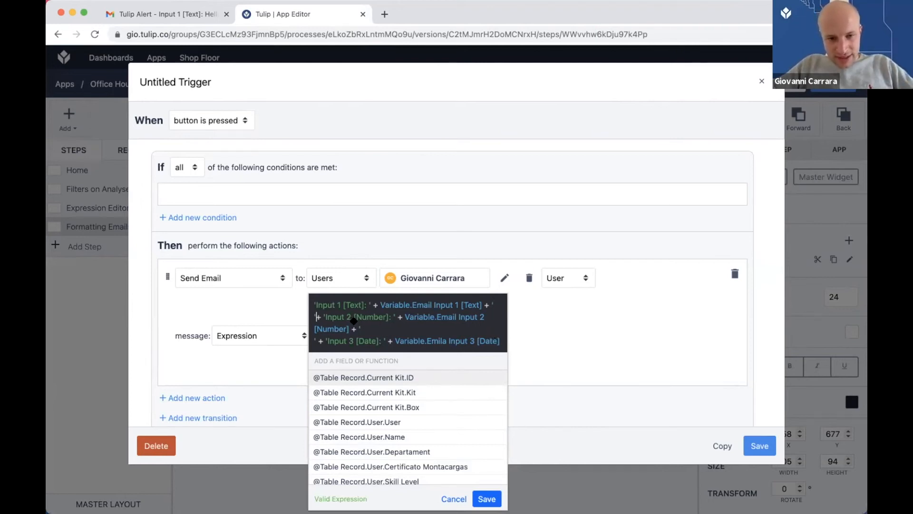
type("'\\")
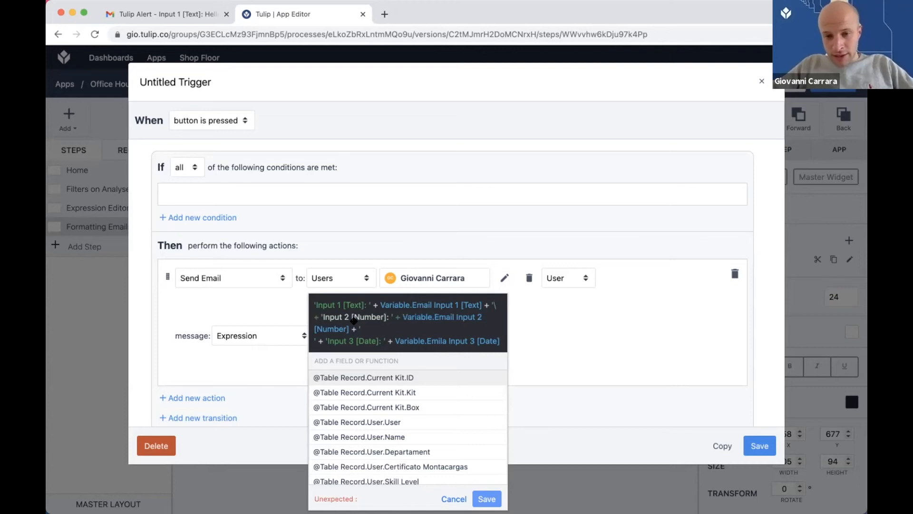
type("n' +")
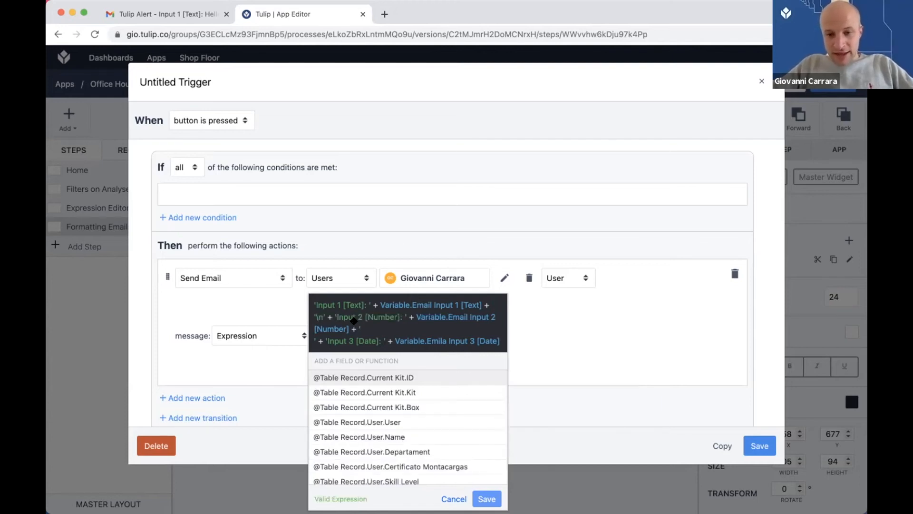
left_click(486, 498)
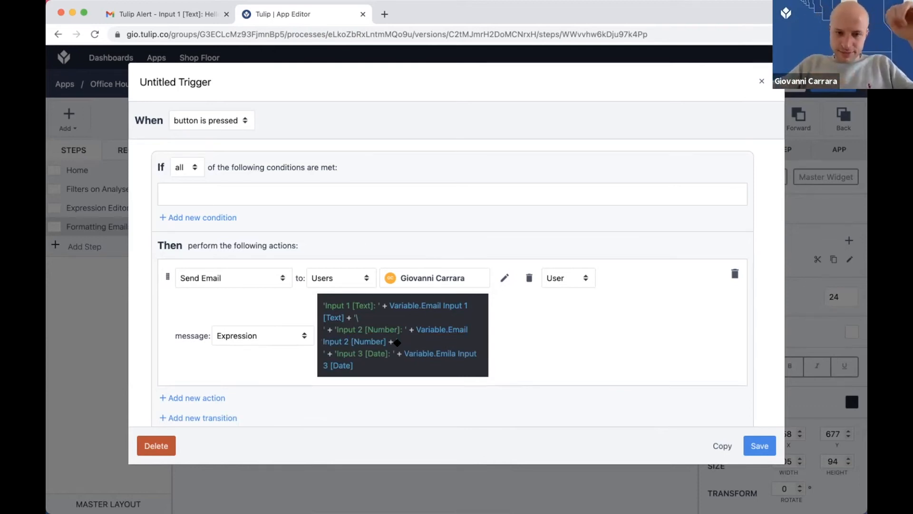
Remove the stray backslash after Email Input 1 [Text] from the message expression, and save the expression and the trigger.
left_click(384, 317)
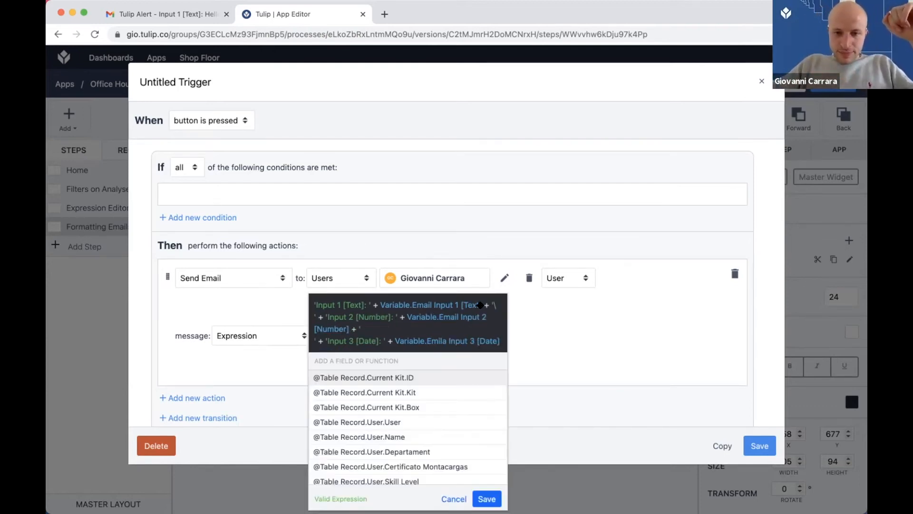
left_click(486, 499)
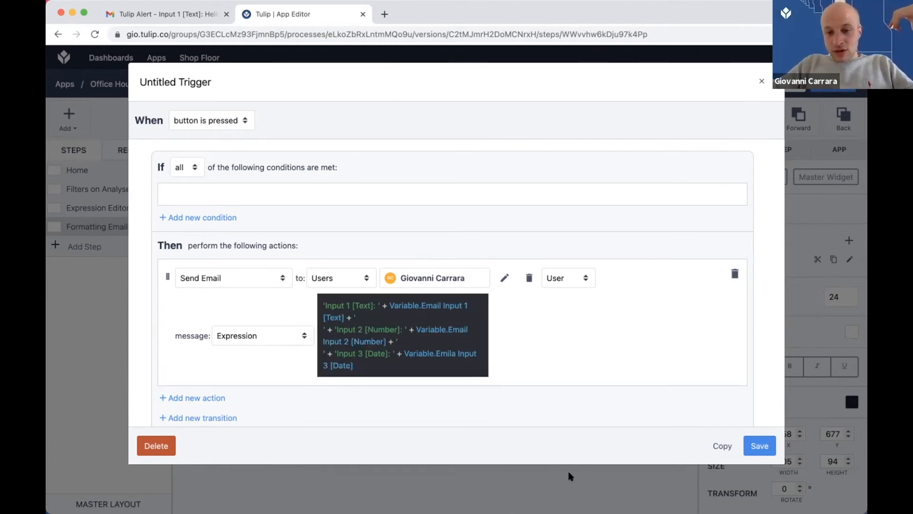
left_click(759, 446)
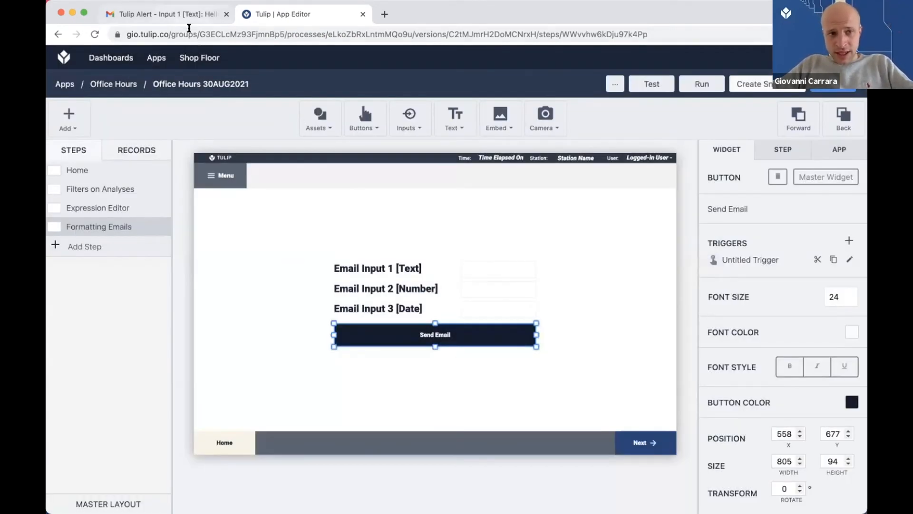
Review the three separate input lines in the Gmail alert and return to the App Editor.
left_click(162, 13)
left_click_drag(485, 316, 519, 356)
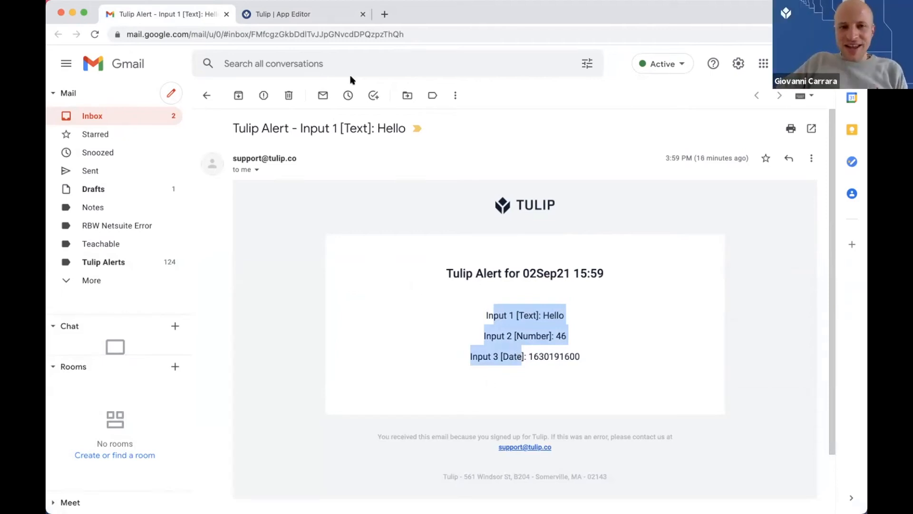
left_click(303, 18)
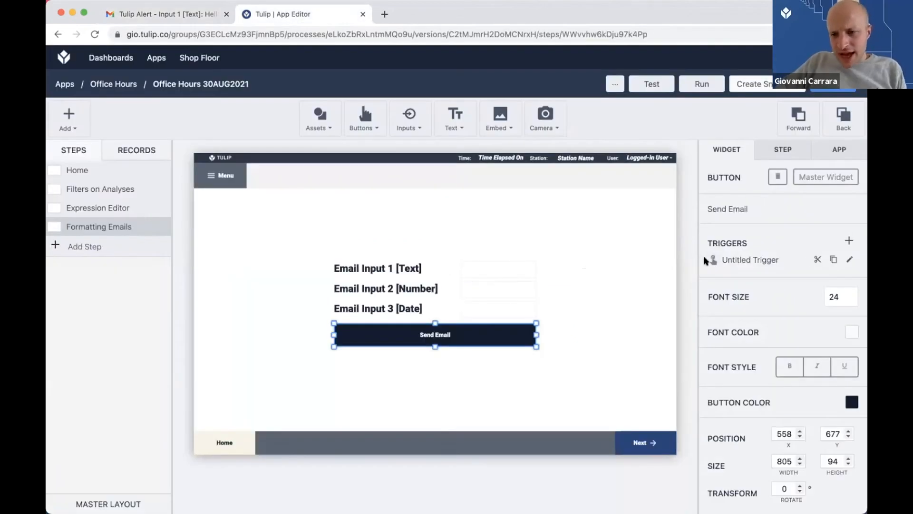
Examine the line breaks in the email message expression of the Send Email button's trigger, leaving it unedited.
left_click(850, 260)
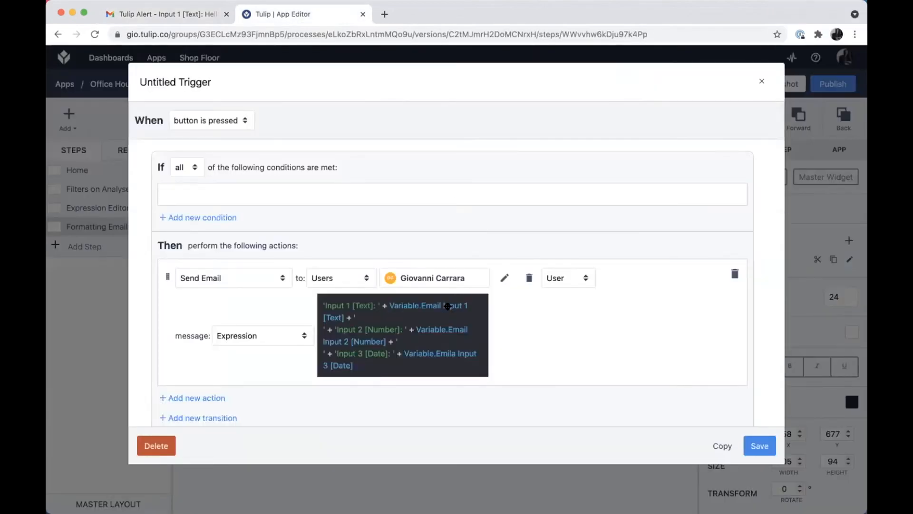
left_click(447, 306)
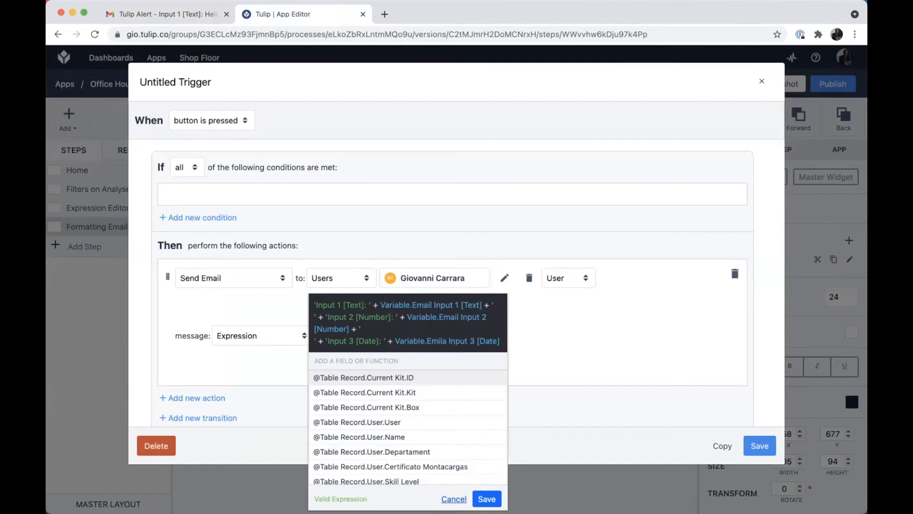
left_click(453, 499)
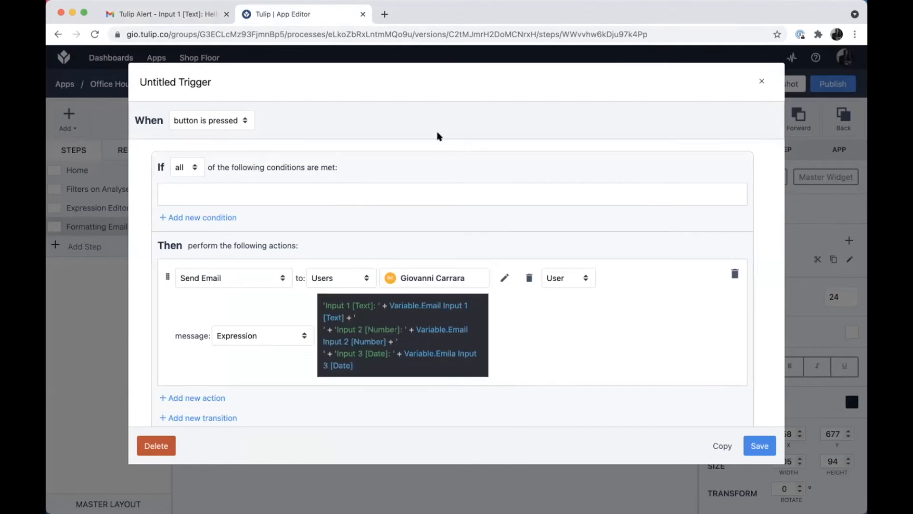
Open the Tulip Library website from the saved bookmarks in a new browser tab.
left_click(384, 14)
type("lib")
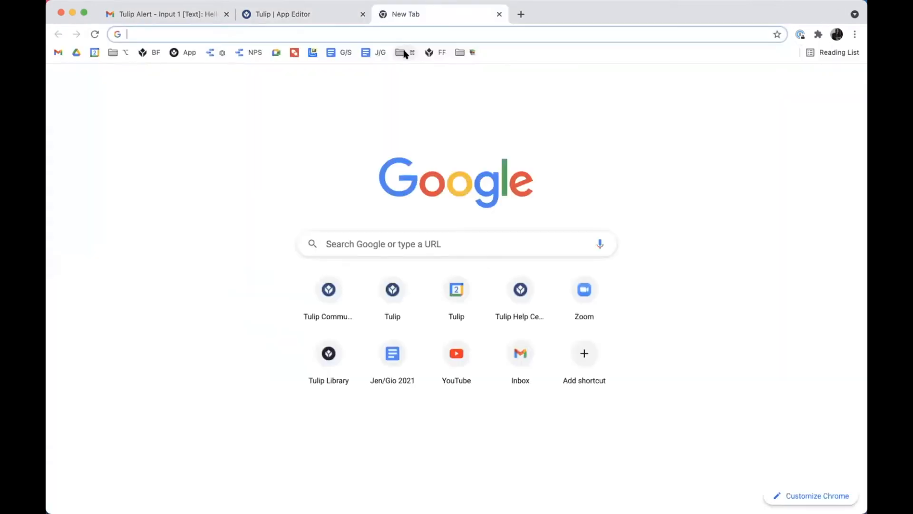
left_click(468, 52)
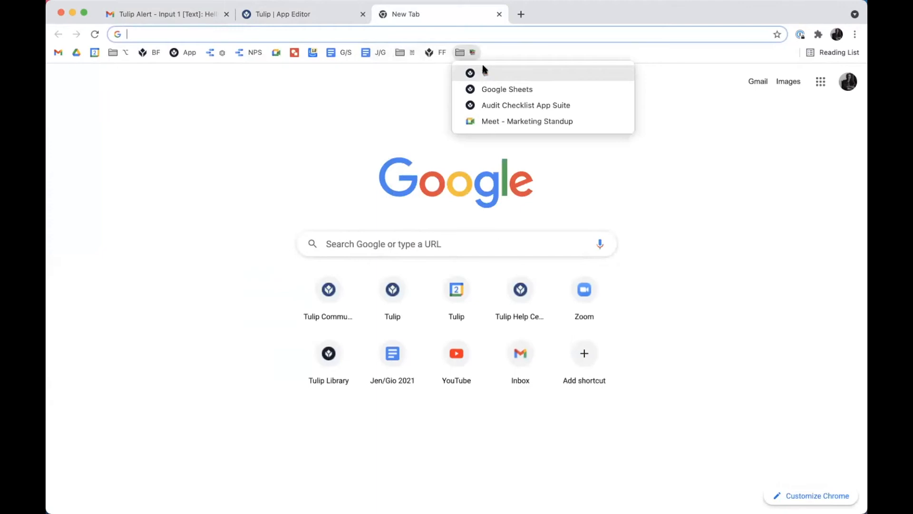
left_click(483, 72)
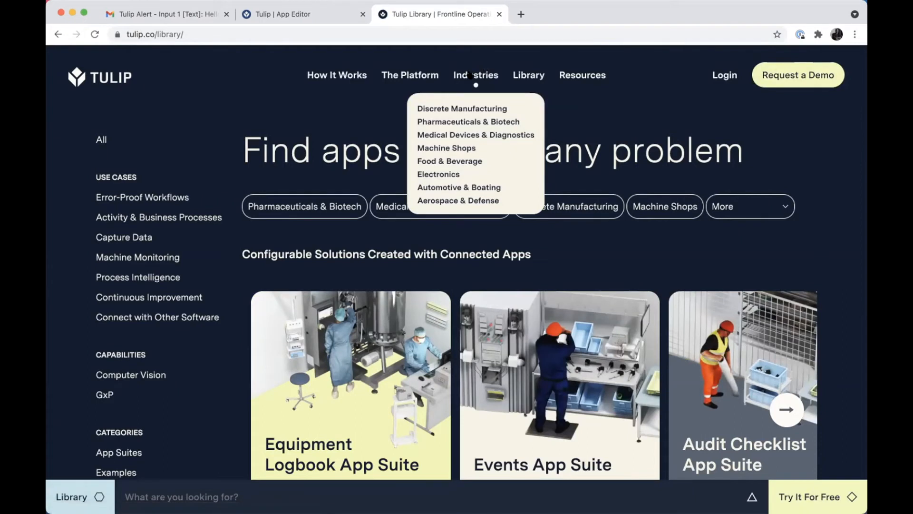
Filter the library by the Error-Proof Workflows use case and examine its matching apps and industry sections.
left_click(148, 197)
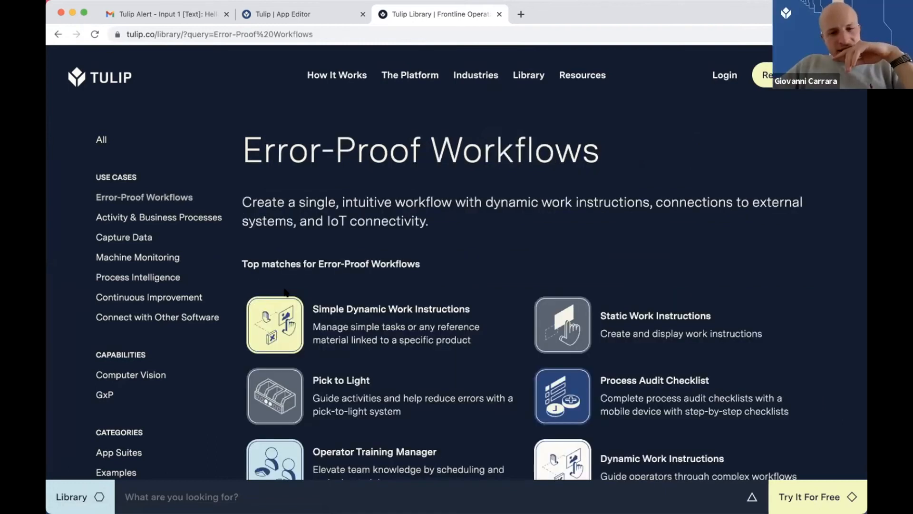
scroll(285, 291, "down", 3)
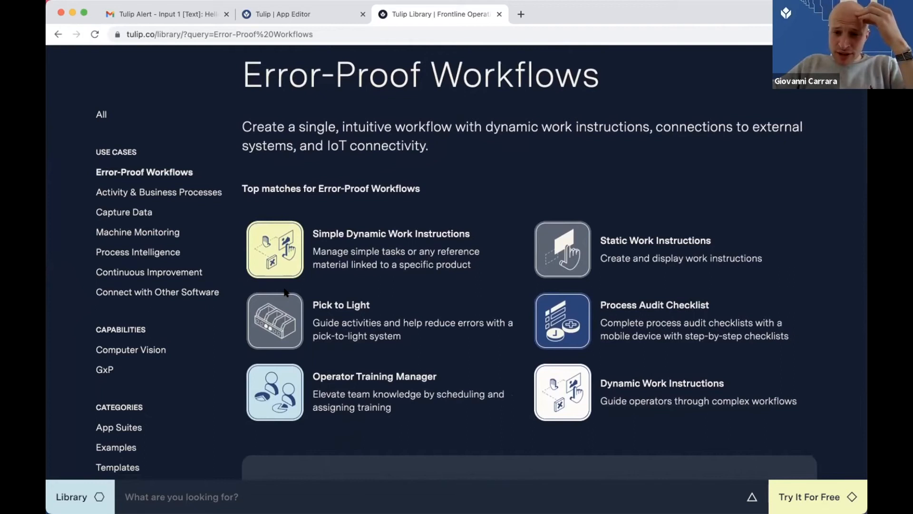
scroll(286, 291, "down", 2)
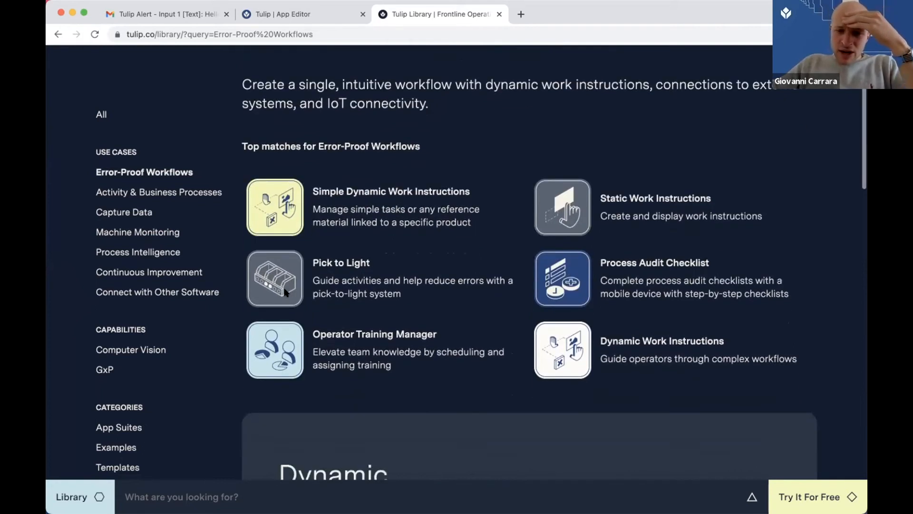
scroll(286, 292, "down", 10)
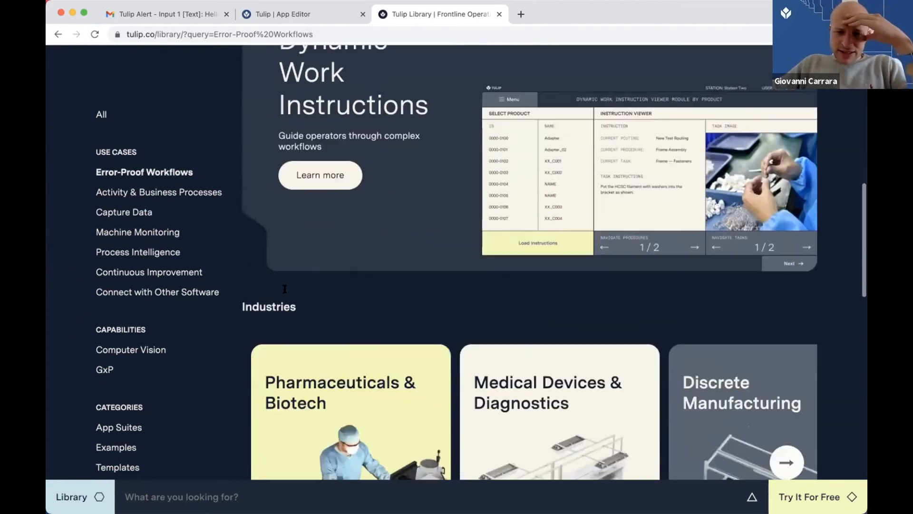
scroll(284, 289, "down", 2)
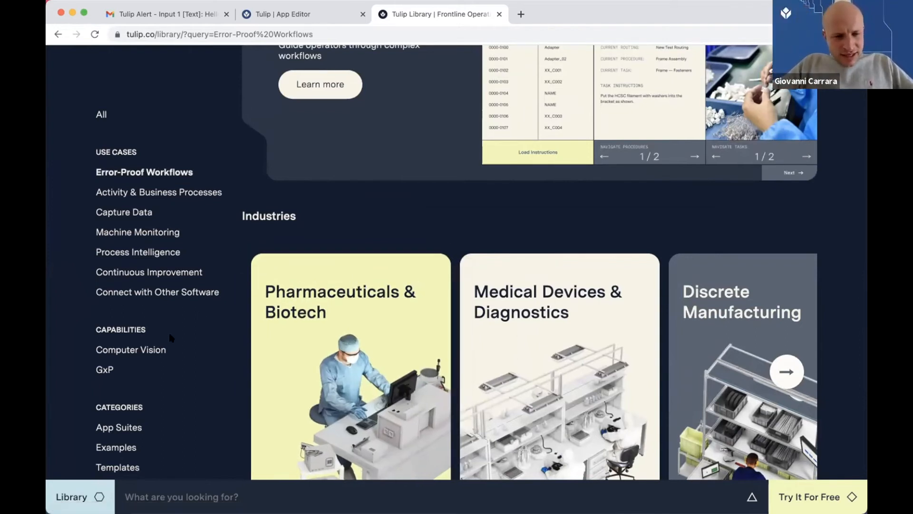
scroll(170, 335, "down", 1)
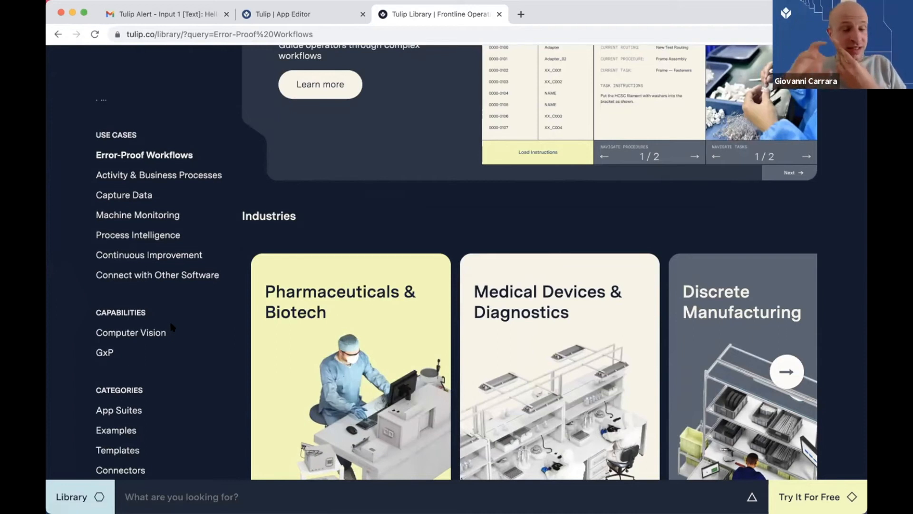
scroll(171, 326, "up", 1)
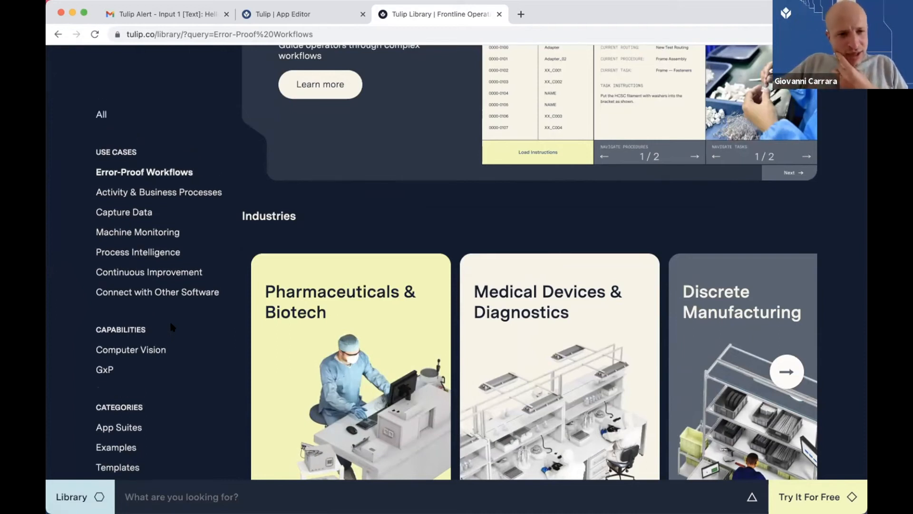
scroll(171, 326, "up", 8)
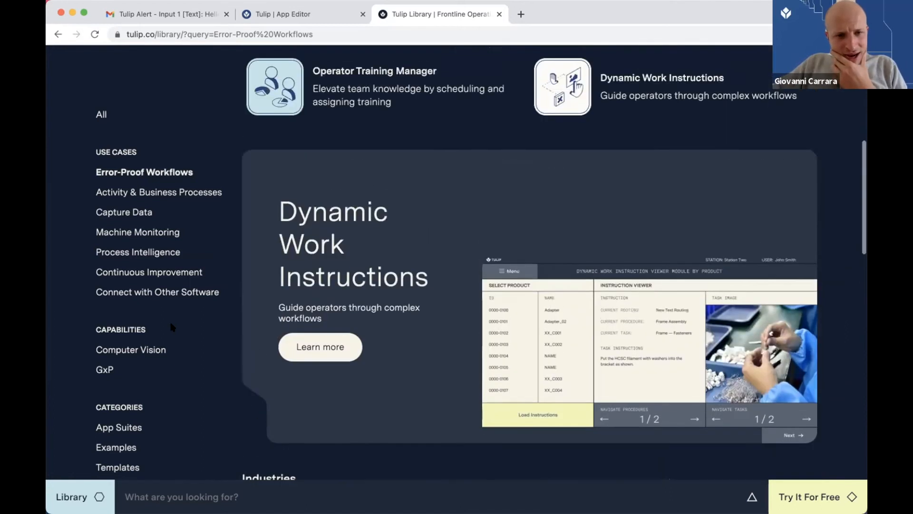
scroll(170, 326, "up", 4)
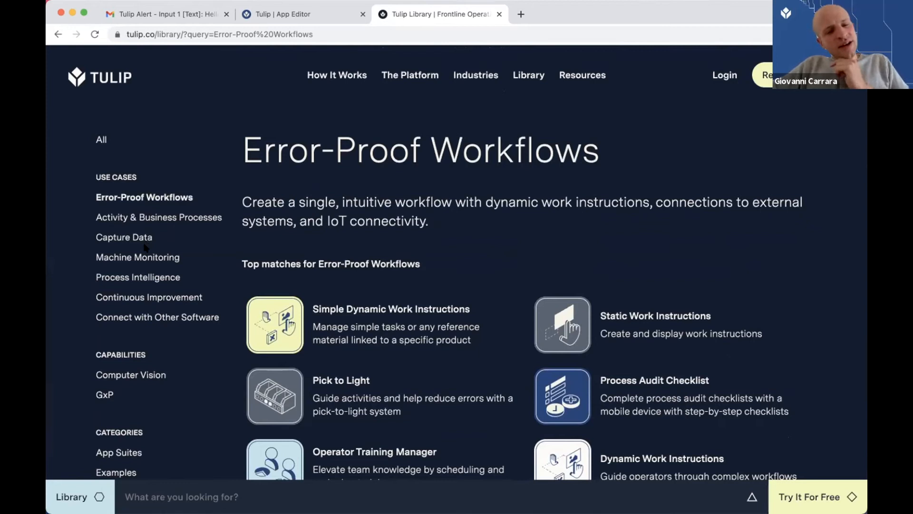
Browse the library apps for the Continuous Improvement and Process Intelligence use cases.
left_click(152, 298)
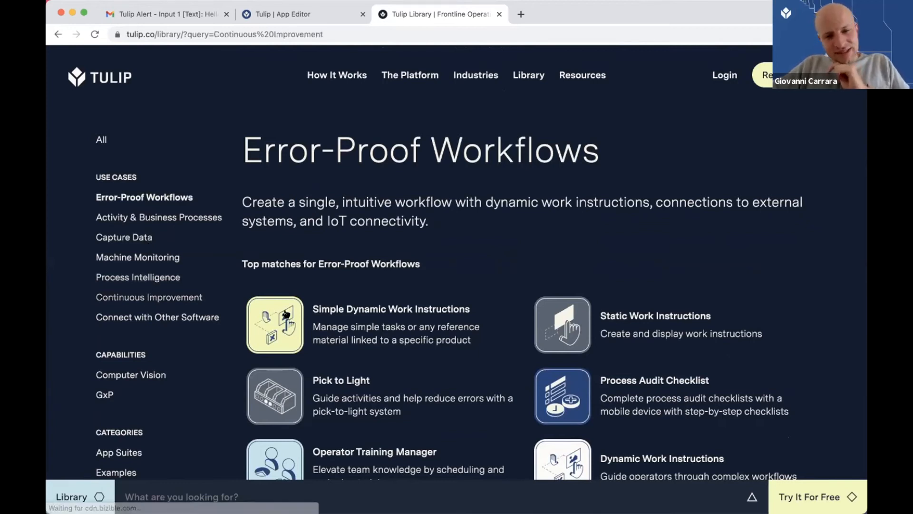
scroll(286, 314, "down", 3)
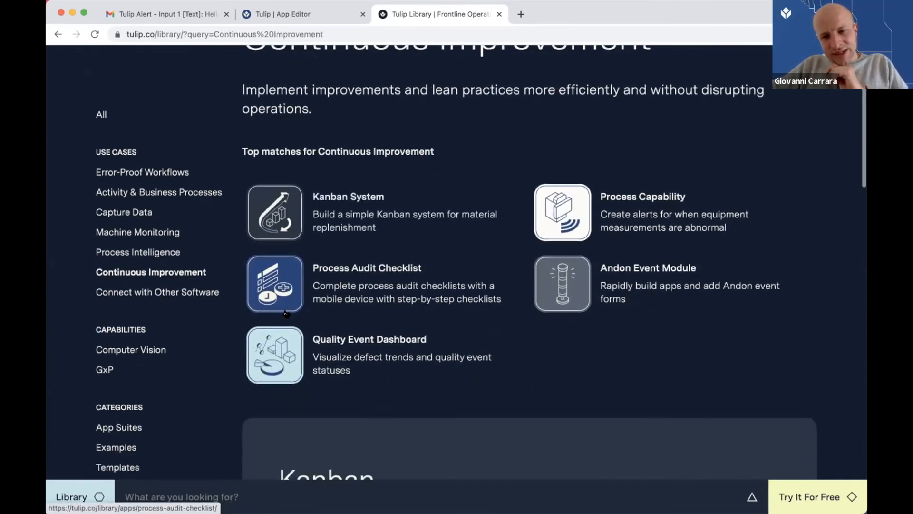
left_click(156, 256)
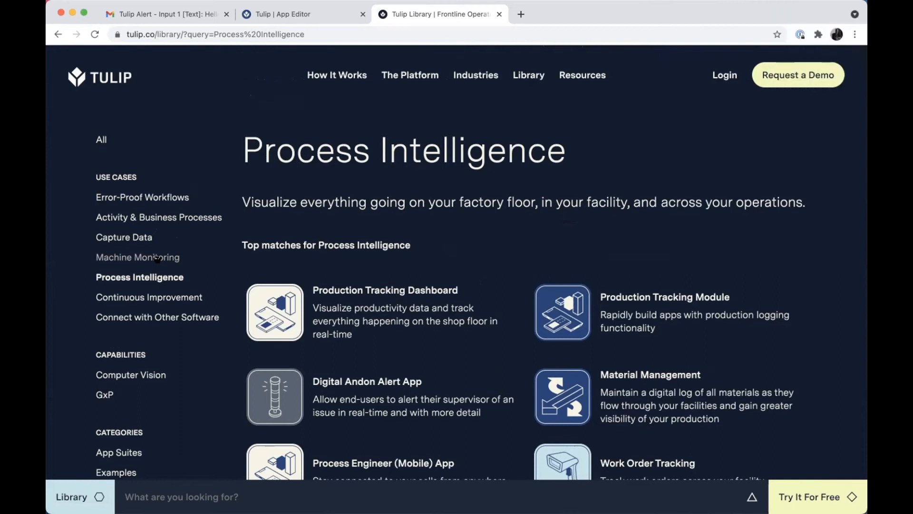
Return to the App Editor, close the open trigger, and add a new app step named Validation.
left_click(304, 14)
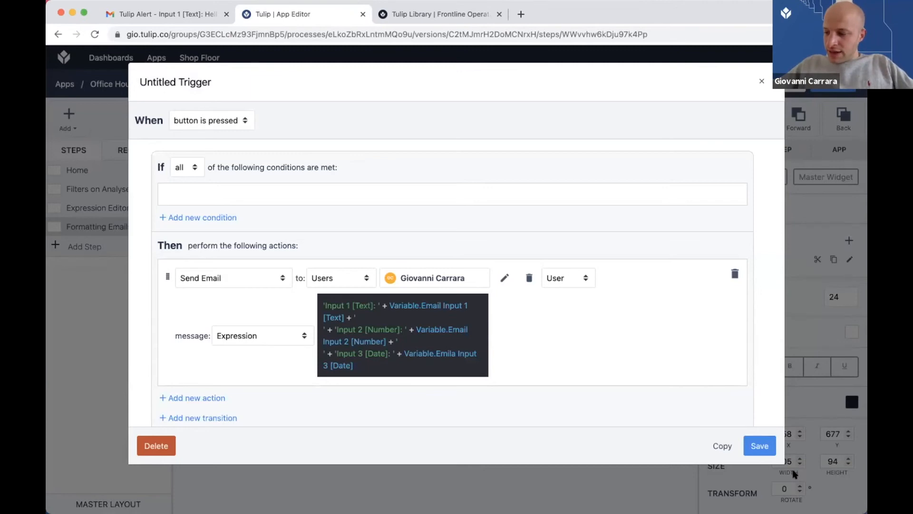
left_click(90, 251)
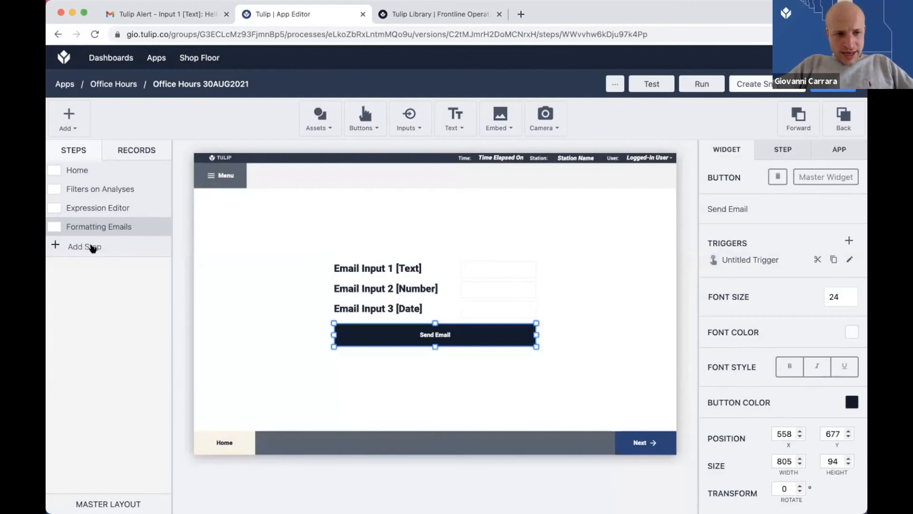
left_click(91, 248)
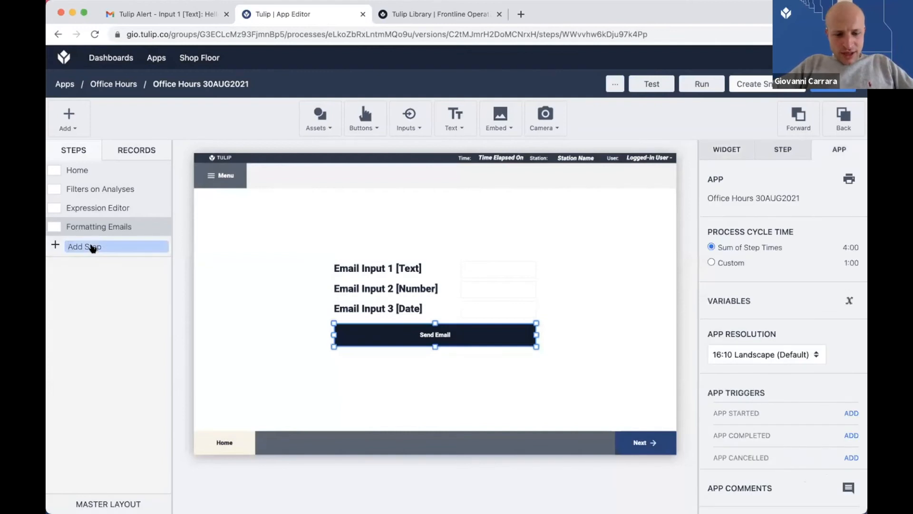
type("Validation")
key("Return")
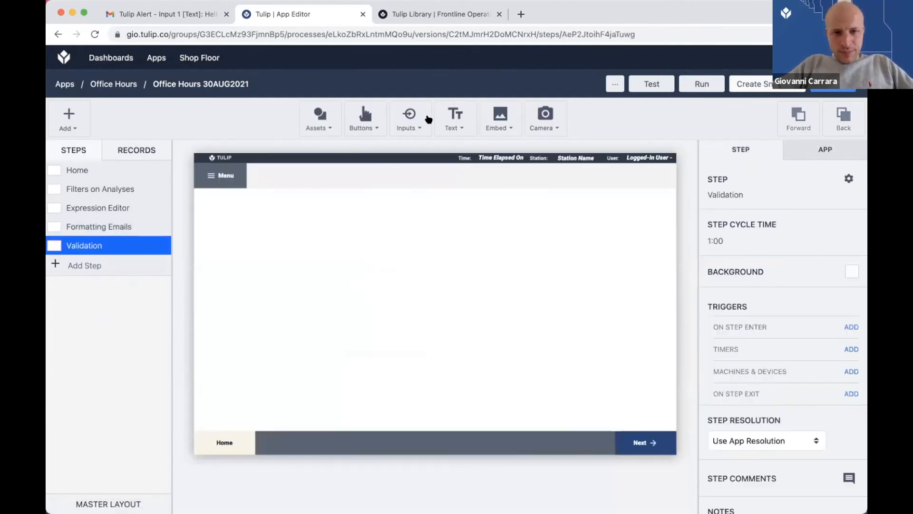
Place a number input widget near the middle of the Validation step.
left_click(410, 118)
left_click(428, 190)
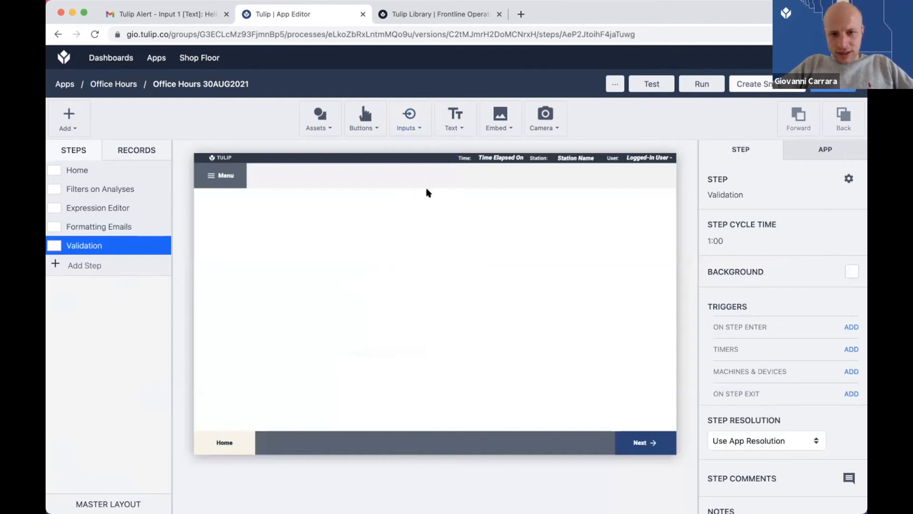
left_click(434, 277)
left_click_drag(426, 294, 413, 310)
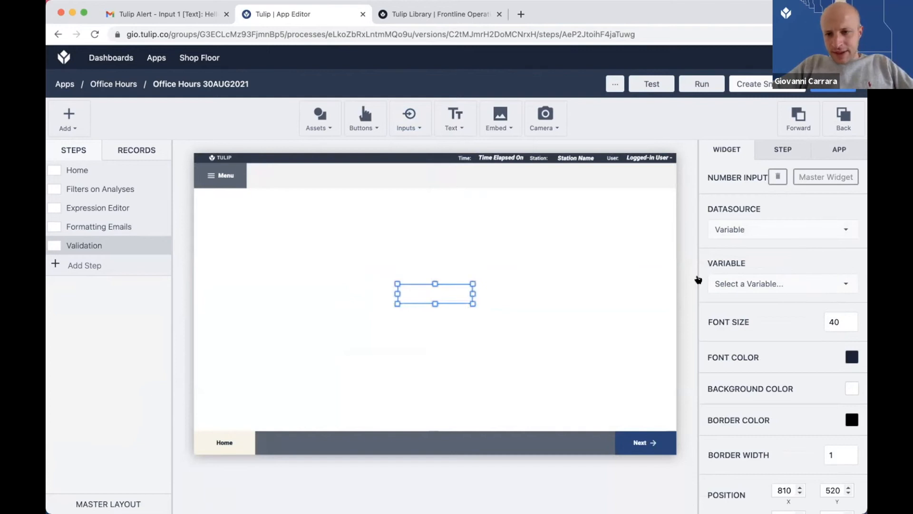
Create a variable named Validation Input and link it to the number input widget.
left_click(742, 290)
type("Val")
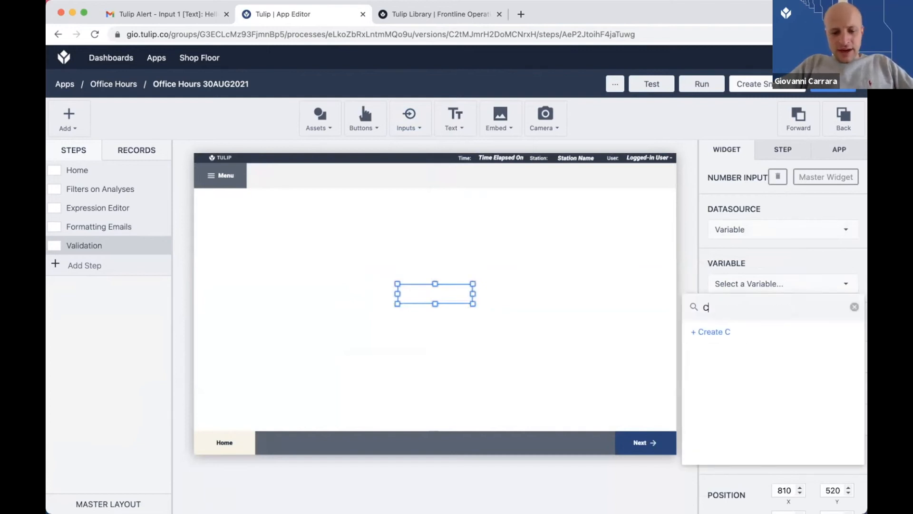
type("idation Input")
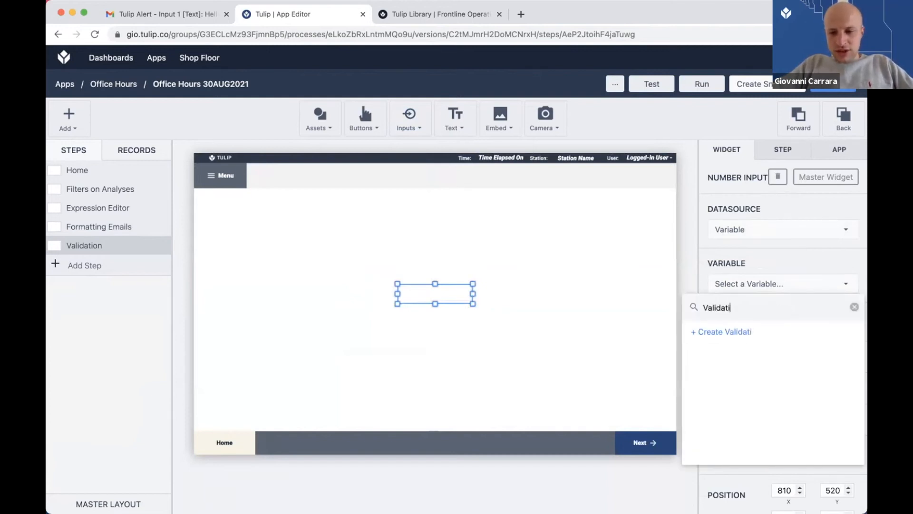
left_click(747, 331)
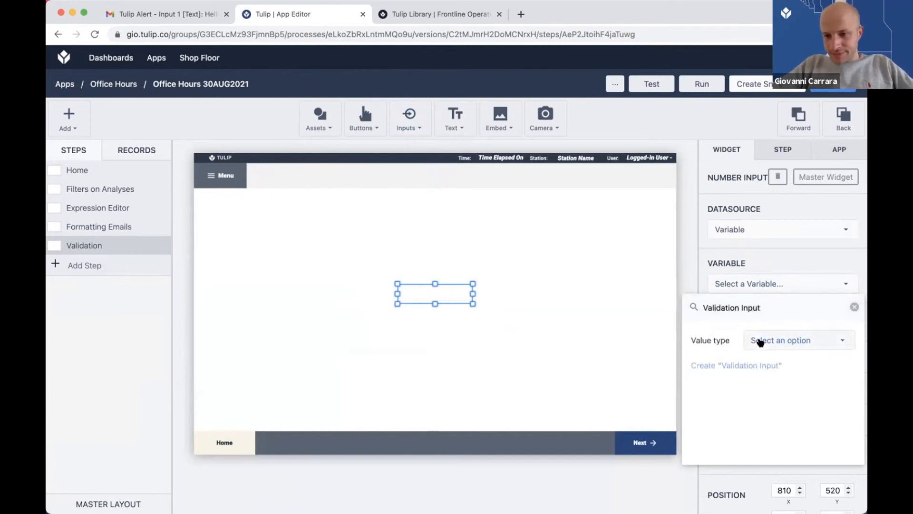
left_click(780, 338)
left_click(784, 359)
left_click(725, 394)
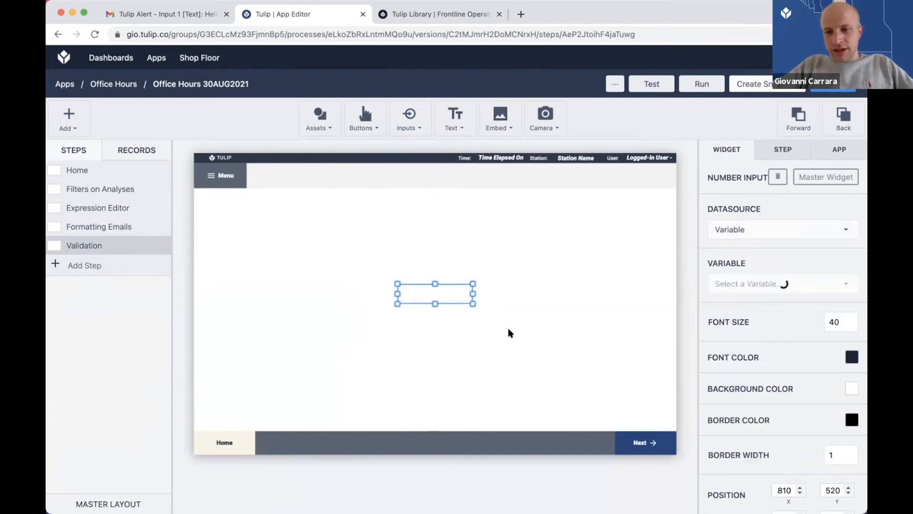
Place a trigger button directly below the number input, aligned with its edges.
left_click(448, 275)
left_click(380, 128)
left_click(375, 144)
left_click_drag(431, 309, 533, 307)
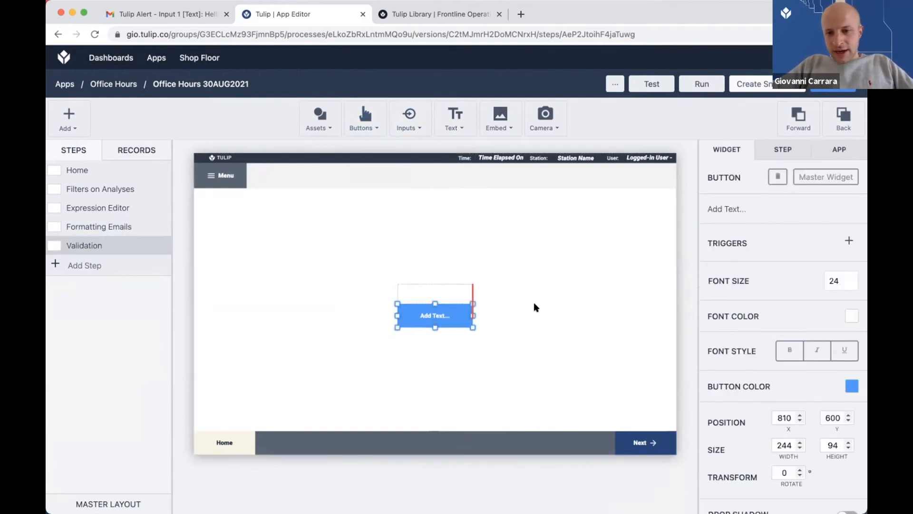
Add a trigger to the button with a condition that the variable Validation Input is Outside Range.
left_click(845, 241)
left_click(204, 216)
left_click(222, 202)
left_click(191, 361)
left_click(354, 200)
left_click(316, 386)
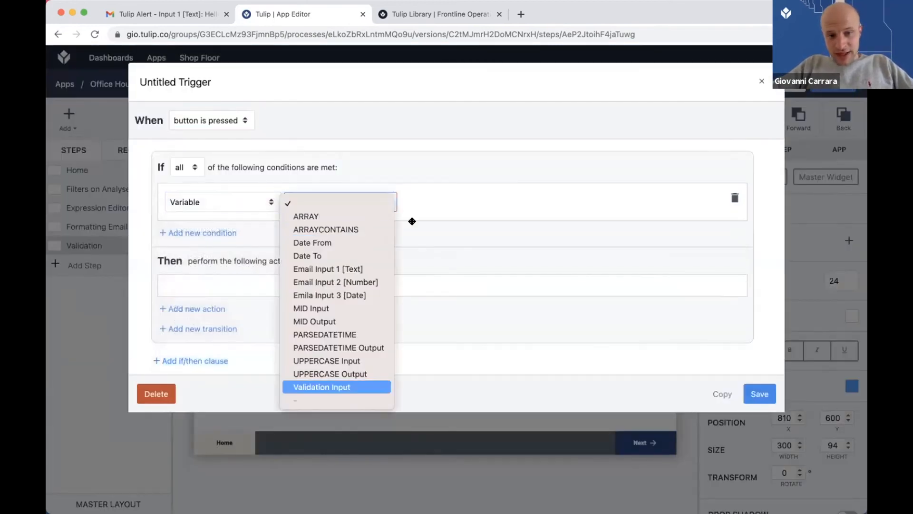
left_click(438, 204)
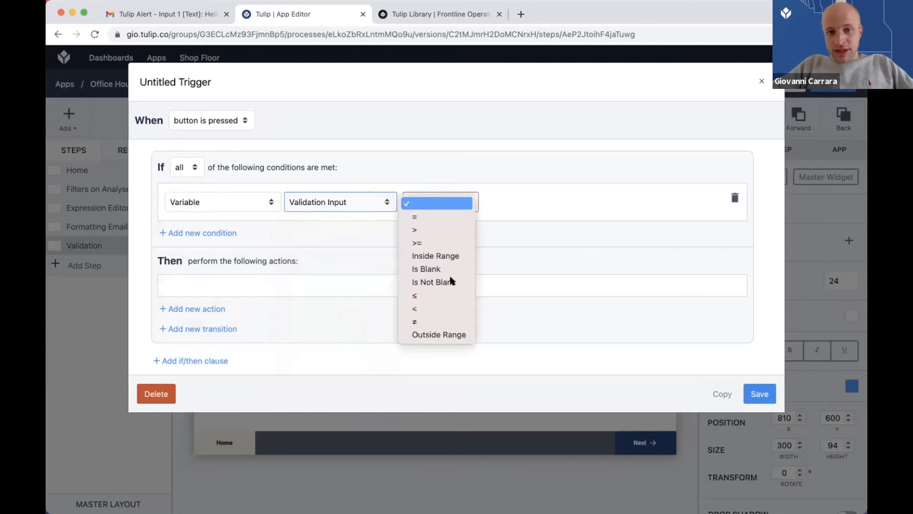
Set the condition's lower limit to a Static Value of type Integer with the value 5.
left_click(525, 214)
left_click(527, 208)
left_click(543, 256)
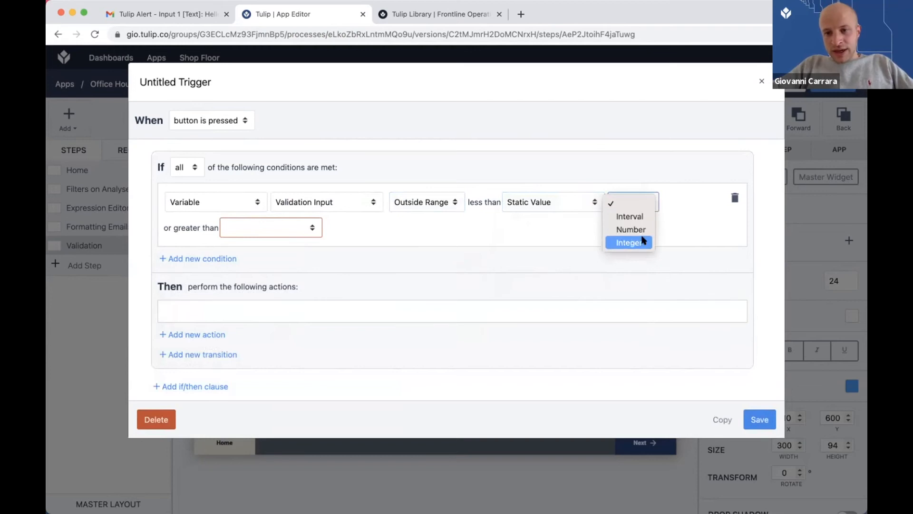
key("Return")
left_click(388, 227)
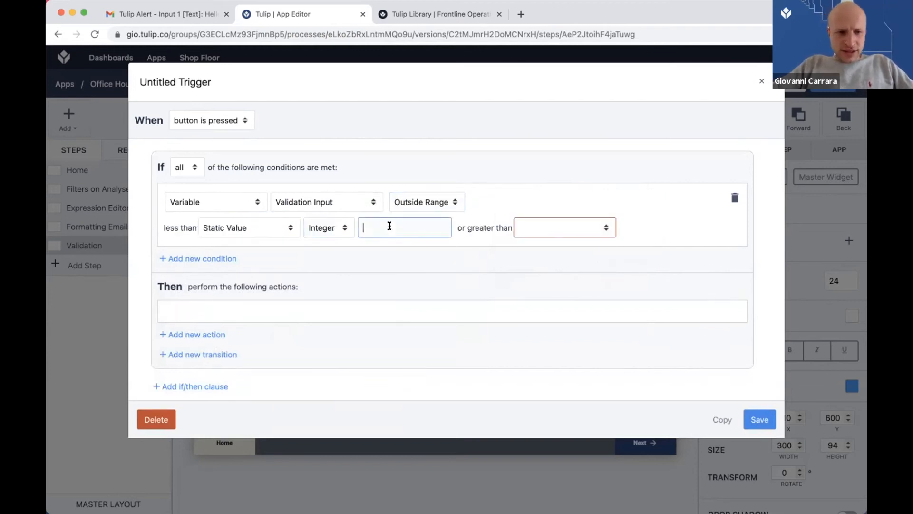
type("5")
Set the Outside Range condition's upper limit to a Static Value of type Integer with the value 10.
left_click(553, 227)
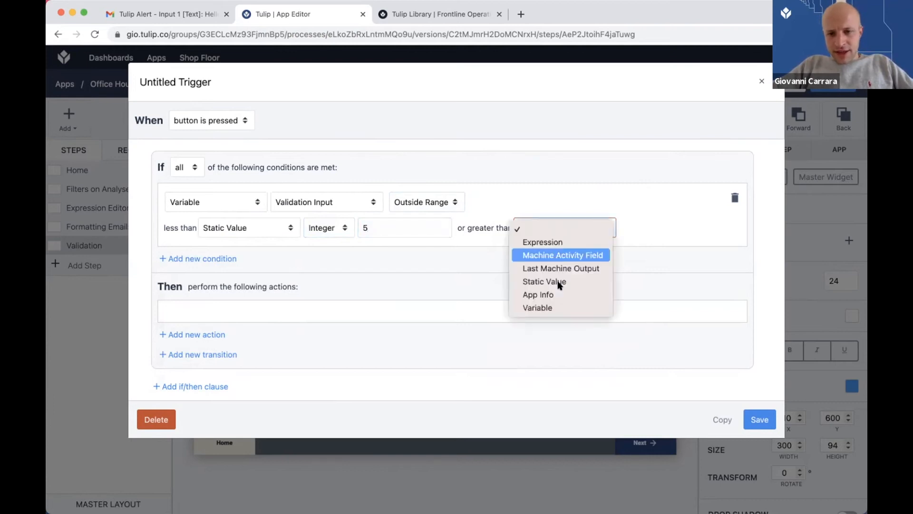
key("Return")
left_click(637, 231)
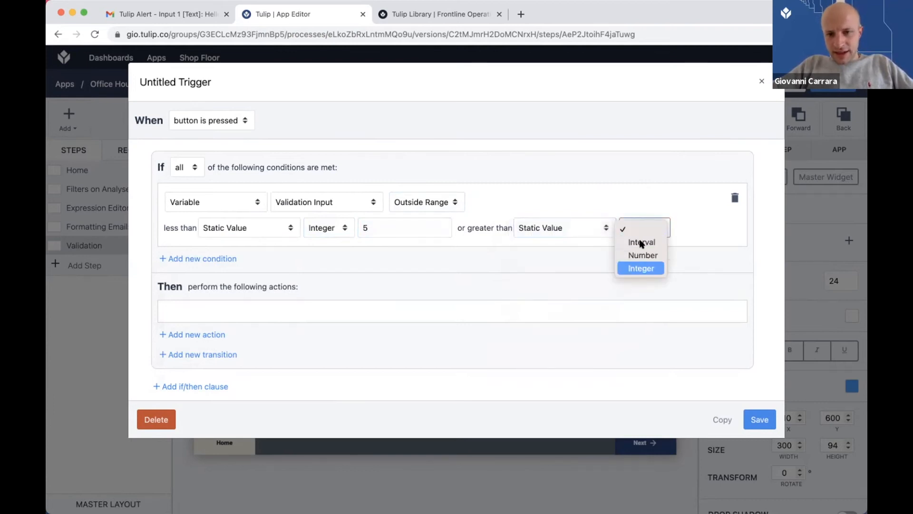
key("Down")
key("Down")
key("Return")
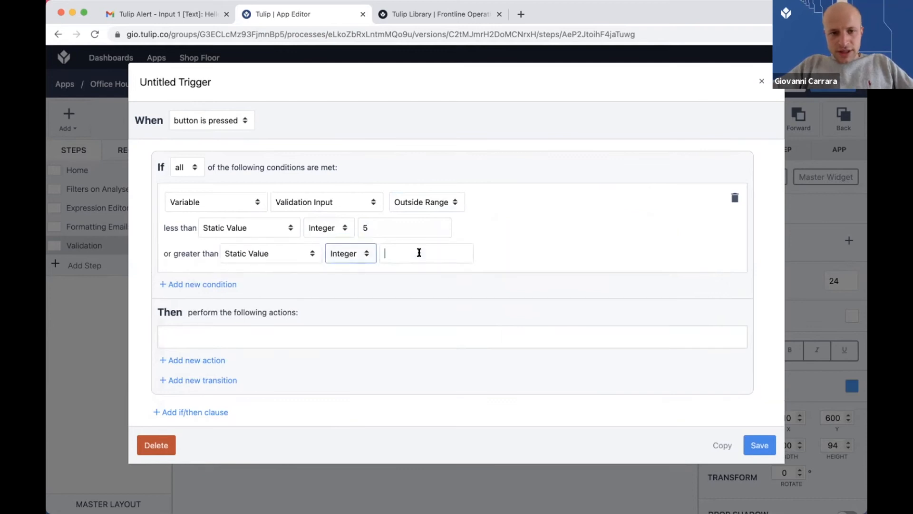
type("10")
Add a Data Manipulation action that stores a Static Value of type Color, set to red.
left_click(190, 360)
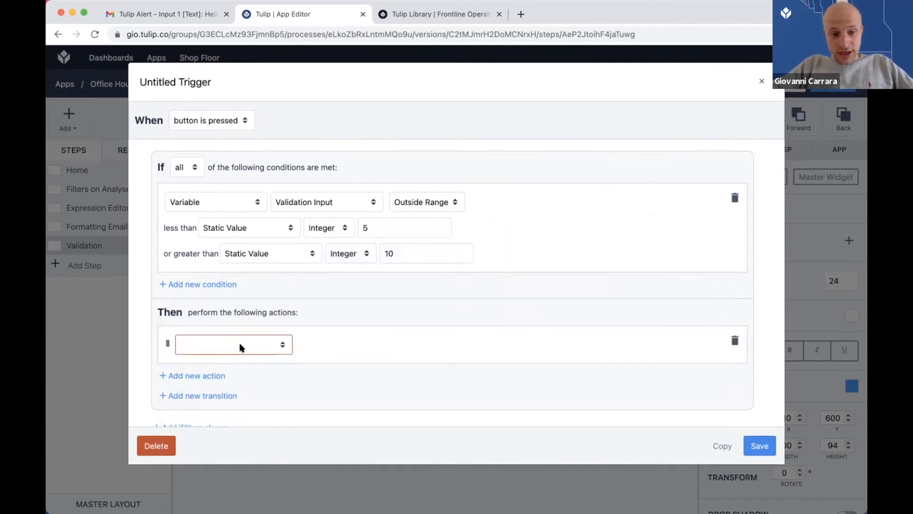
left_click(241, 343)
key("d")
key("Return")
left_click(344, 340)
type("st")
key("Return")
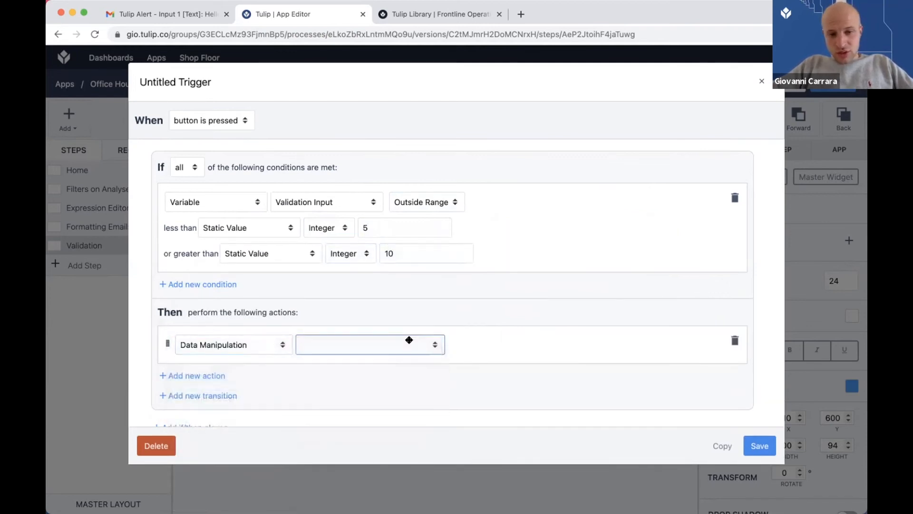
type("st")
key("Return")
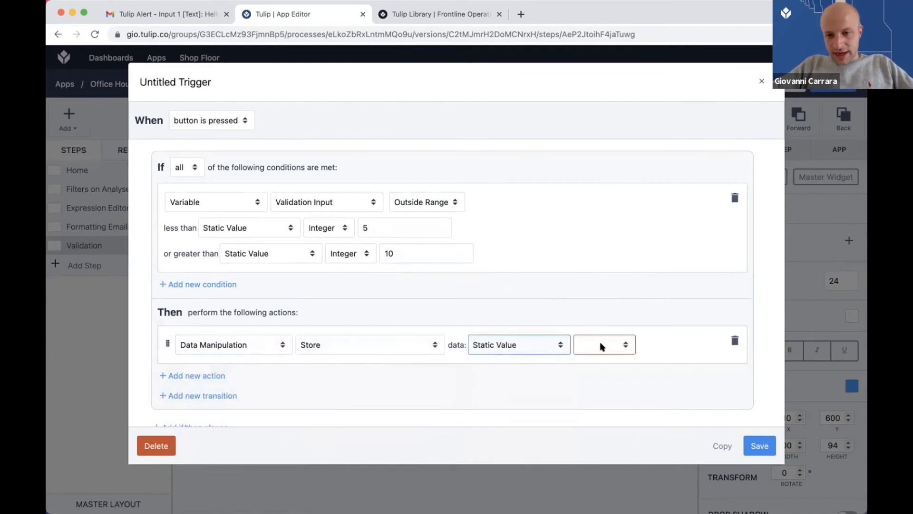
type("c")
key("Return")
left_click(649, 302)
left_click_drag(753, 392, 758, 390)
left_click_drag(756, 344, 772, 285)
Create a new variable named Validation Satus Color as the storage location of the red color.
left_click(234, 331)
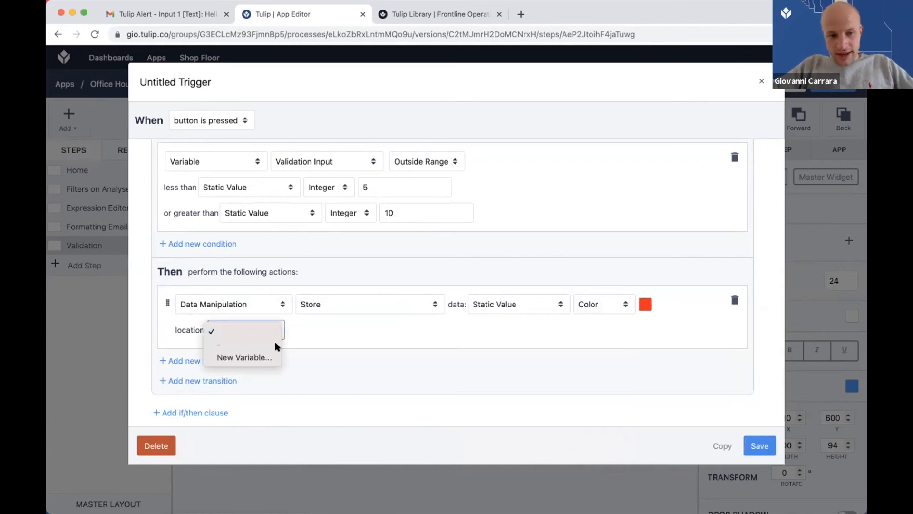
left_click(266, 357)
type("Validation Satus Color")
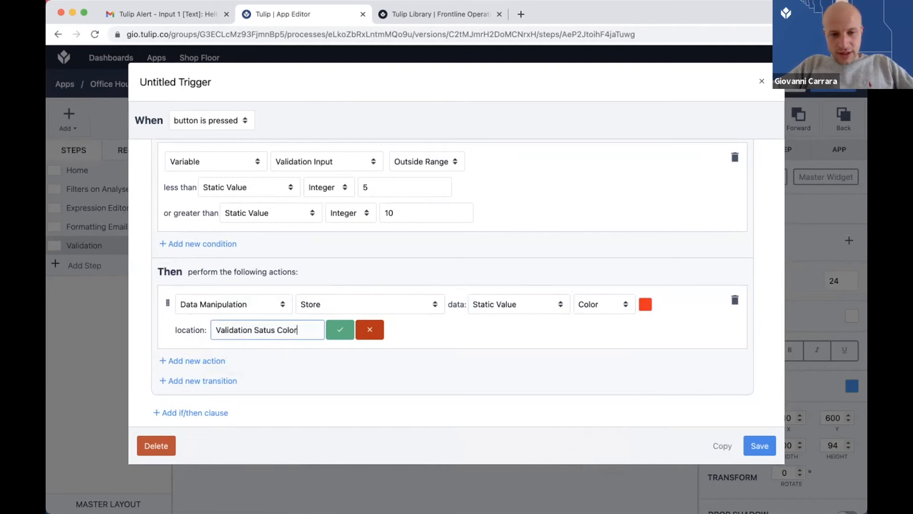
left_click(340, 329)
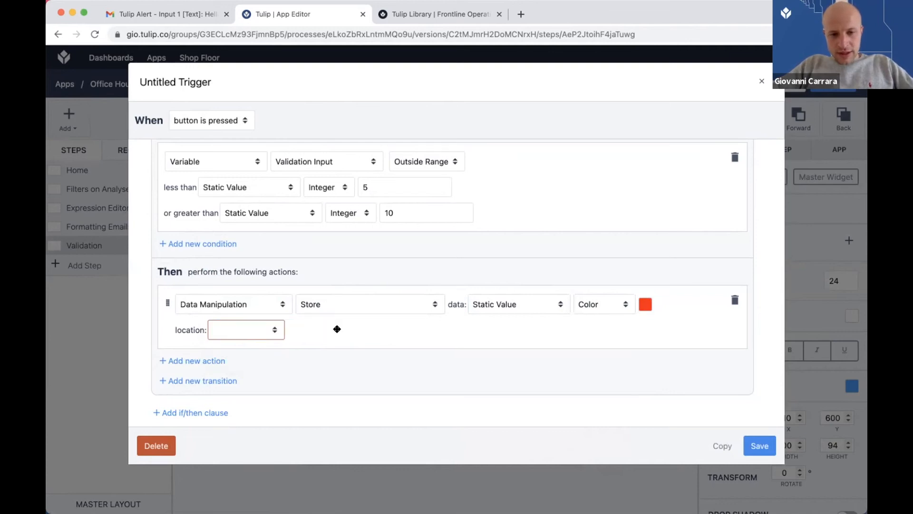
Add a second Data Manipulation Store action with the static Text value "Out of Range!".
left_click(213, 361)
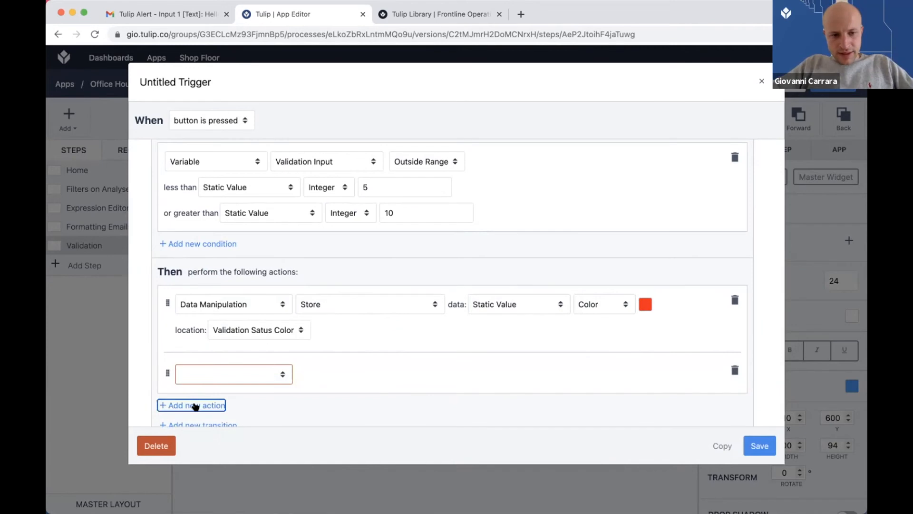
left_click(214, 371)
left_click(217, 415)
left_click(430, 373)
left_click(323, 452)
left_click(518, 375)
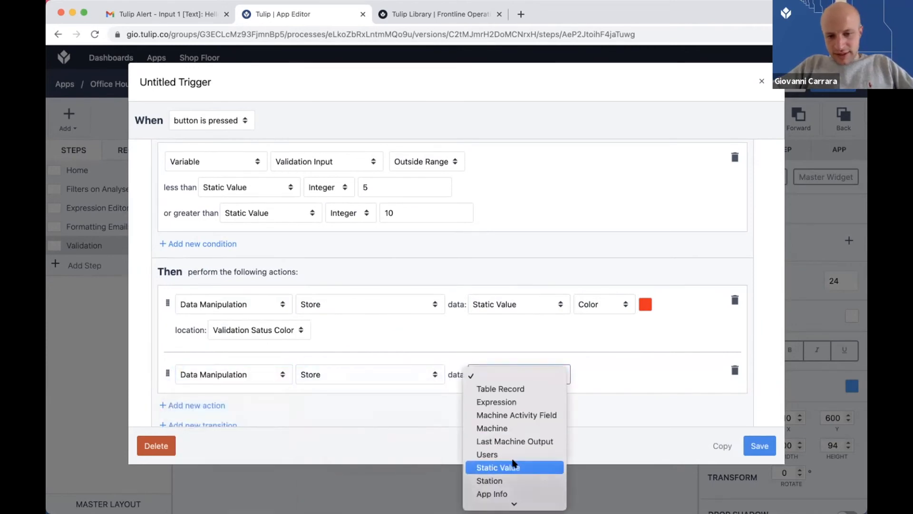
left_click(498, 467)
scroll(559, 378, "down", 1)
left_click(608, 329)
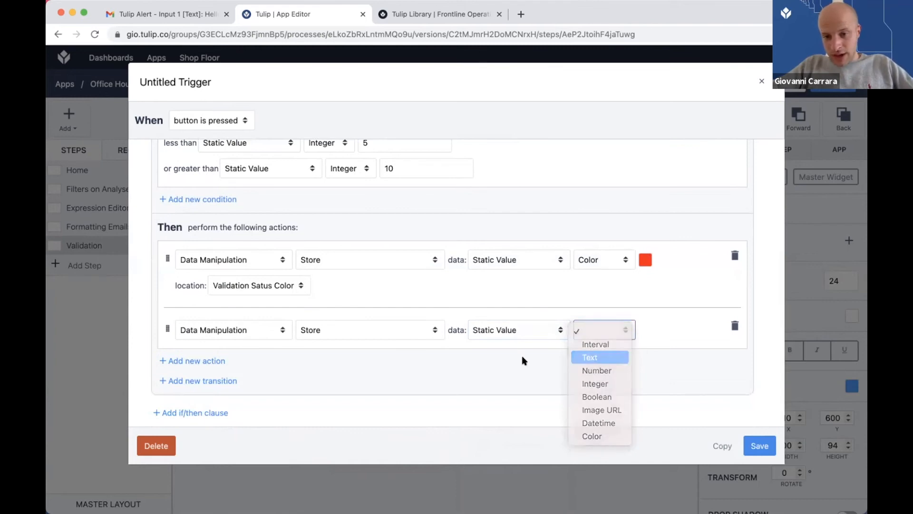
left_click(618, 357)
left_click(378, 355)
type("Out of Range!")
Store the "Out of Range!" text in a new variable named Validation Status Text.
left_click(508, 362)
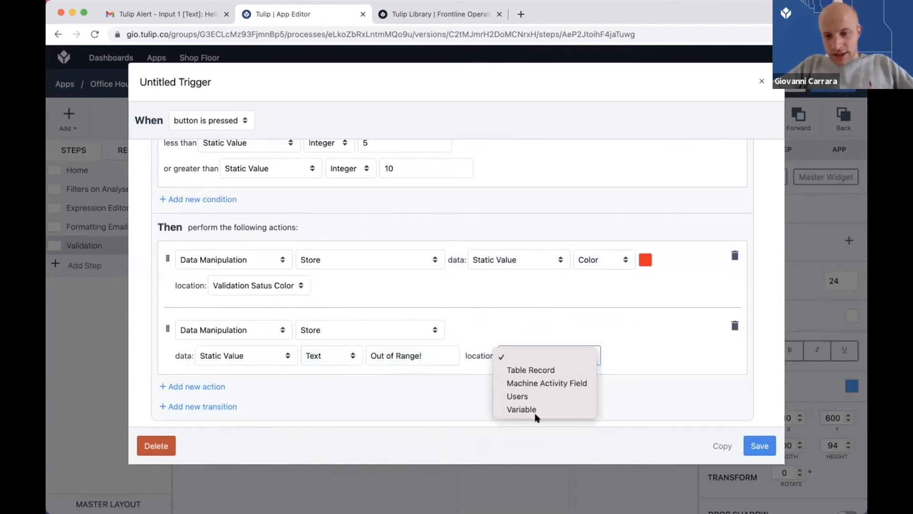
key("Return")
left_click(618, 358)
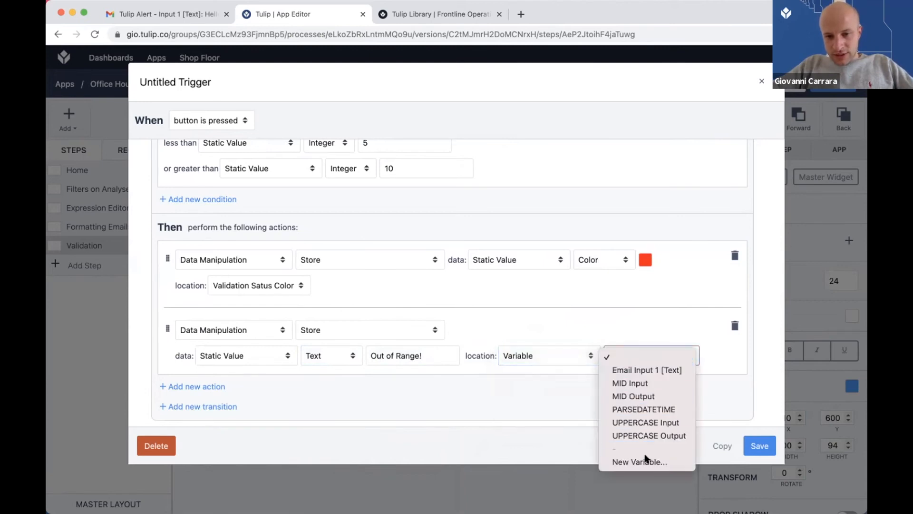
key("Return")
type("Validation Status")
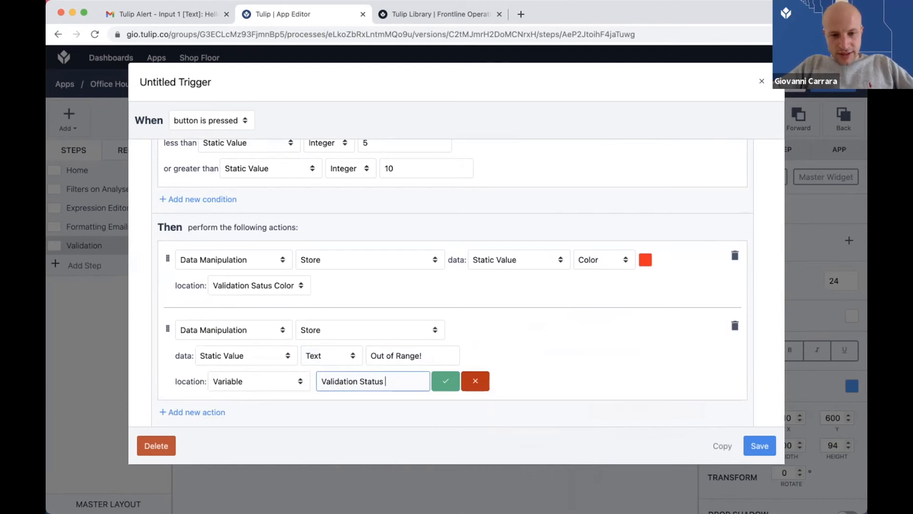
type(" Text")
key("super+a")
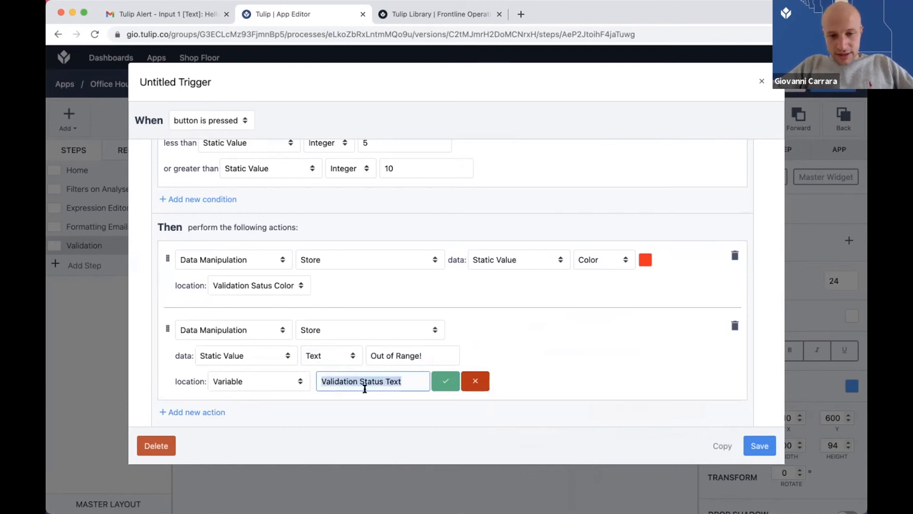
key("Return")
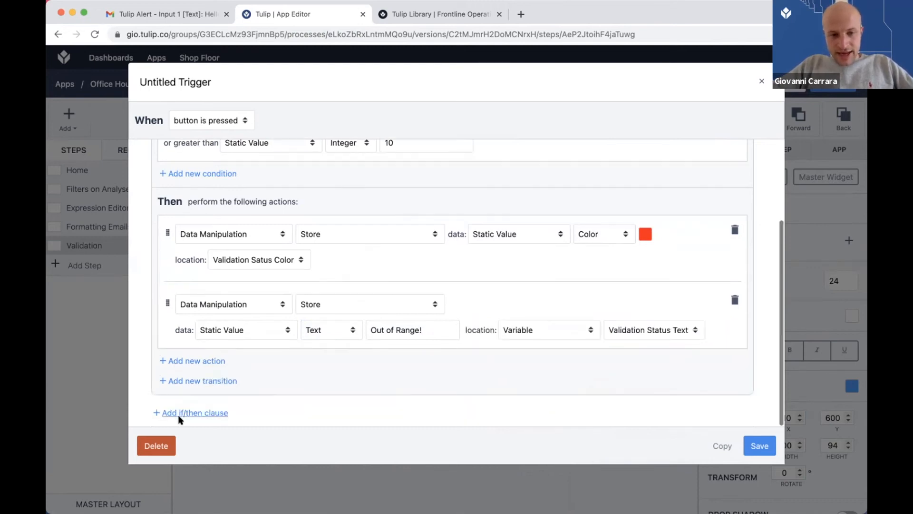
Add an Else If clause to the trigger and give it two empty actions.
left_click(192, 411)
scroll(280, 276, "down", 2)
scroll(281, 273, "up", 1)
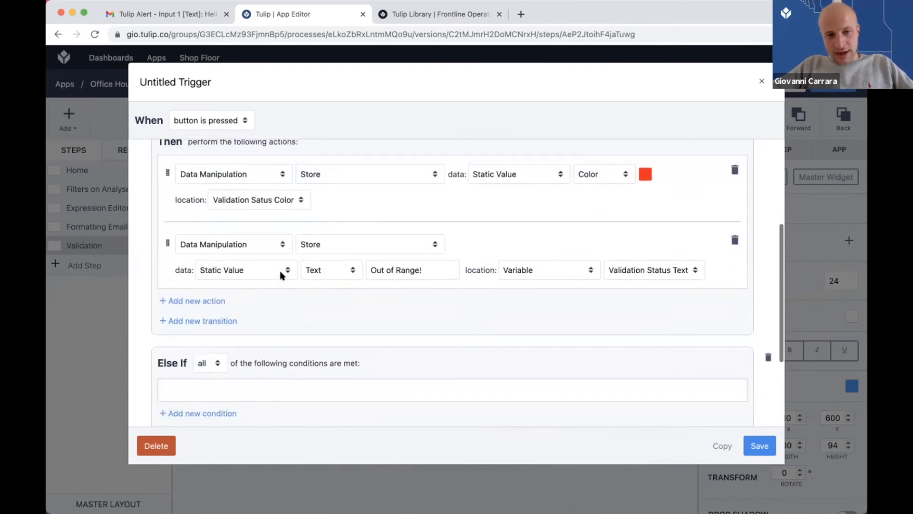
scroll(377, 207, "up", 3)
scroll(259, 311, "down", 6)
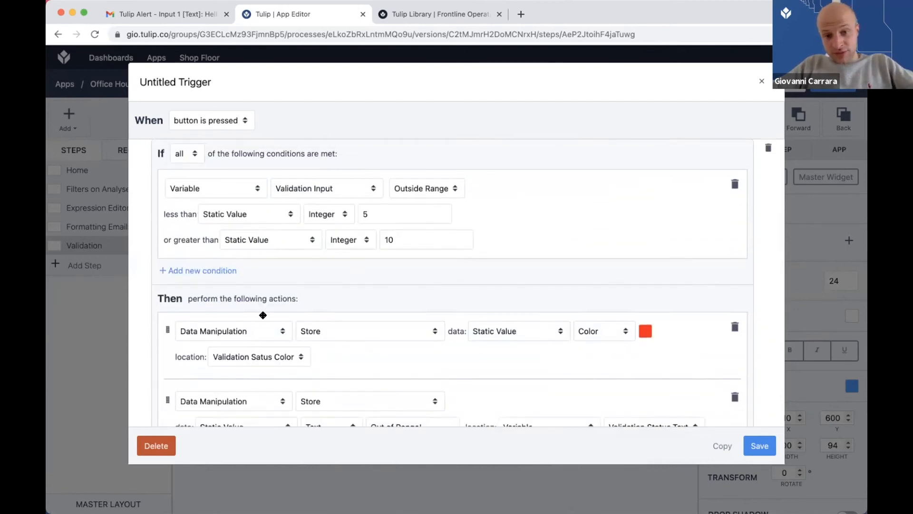
left_click(203, 362)
left_click(203, 375)
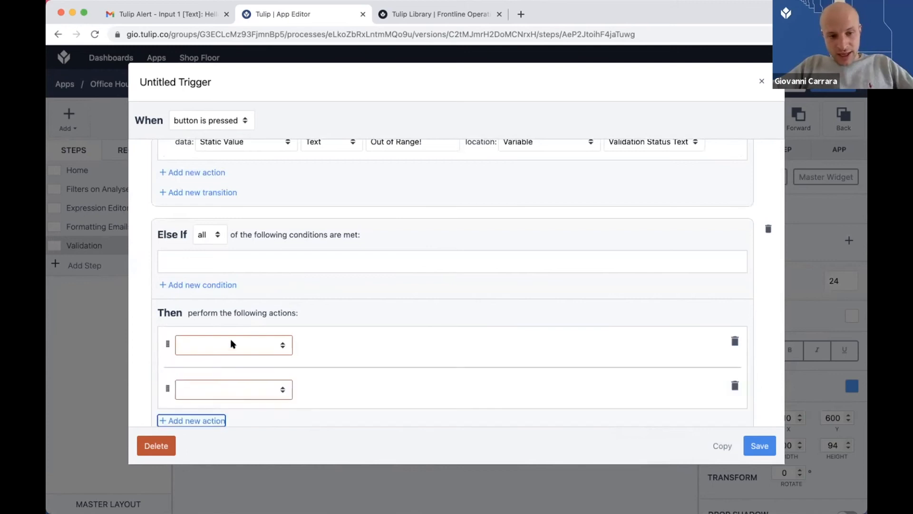
Configure the Else If clause's first action to store a green static Color in the variable Validation Satus Color.
left_click(232, 343)
left_click(218, 385)
left_click(369, 346)
left_click(333, 426)
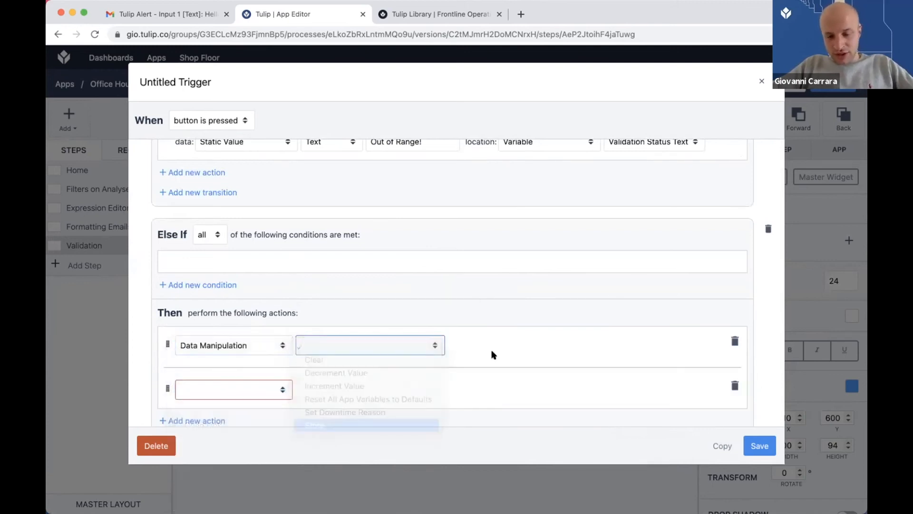
left_click(492, 353)
left_click(498, 438)
left_click(604, 345)
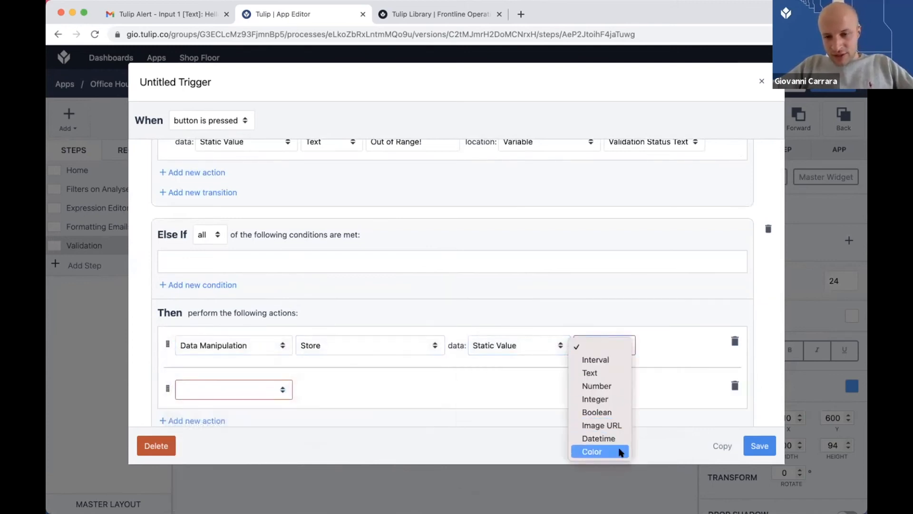
left_click(642, 366)
left_click(645, 345)
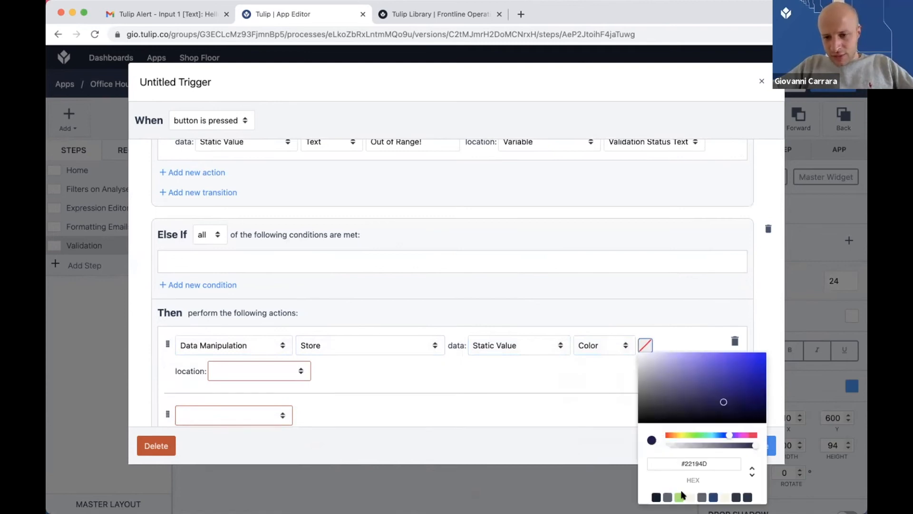
left_click(681, 496)
left_click(301, 370)
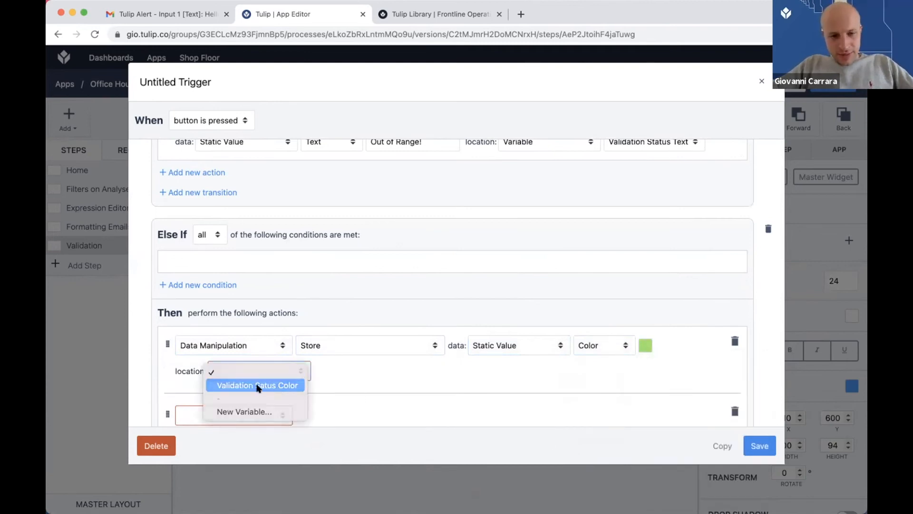
left_click(257, 385)
Configure the Else If clause's second action as Data Manipulation Store with the static Text value "Inside Range!".
scroll(252, 357, "down", 3)
left_click(280, 329)
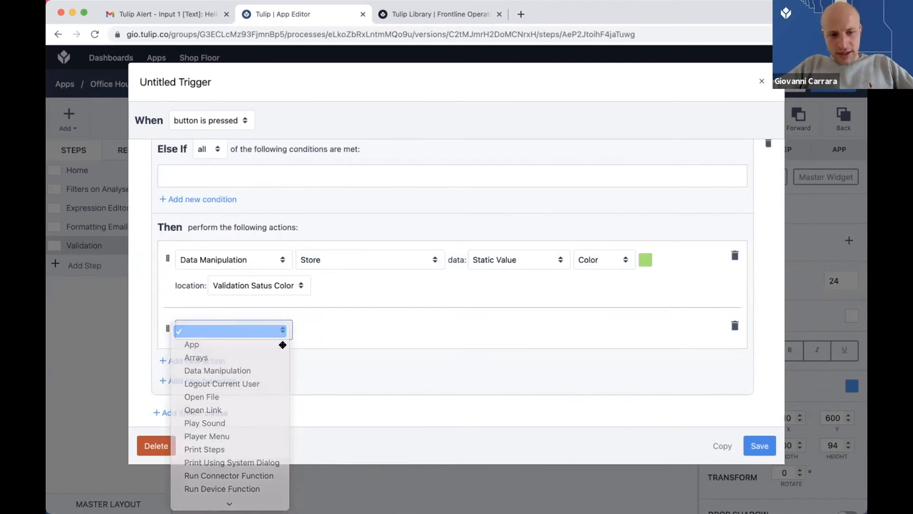
left_click(278, 371)
left_click(363, 329)
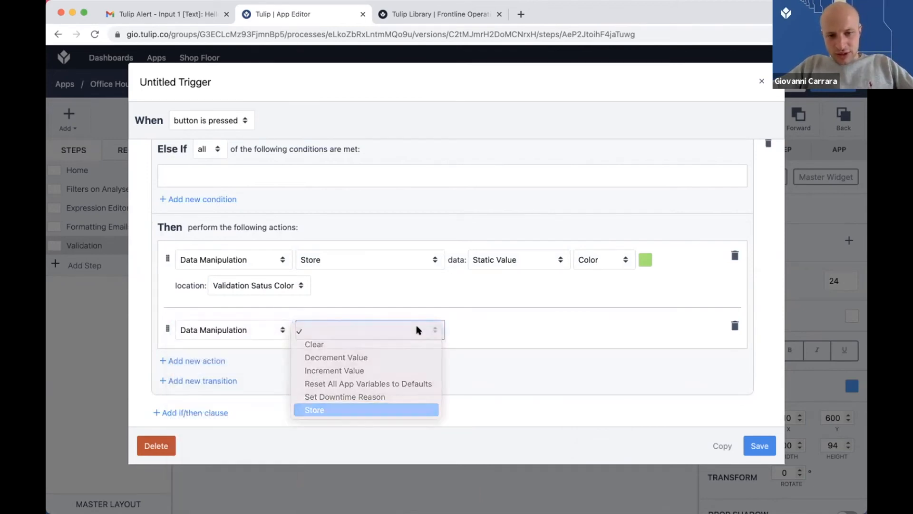
left_click(480, 327)
key("s")
key("Return")
left_click(590, 330)
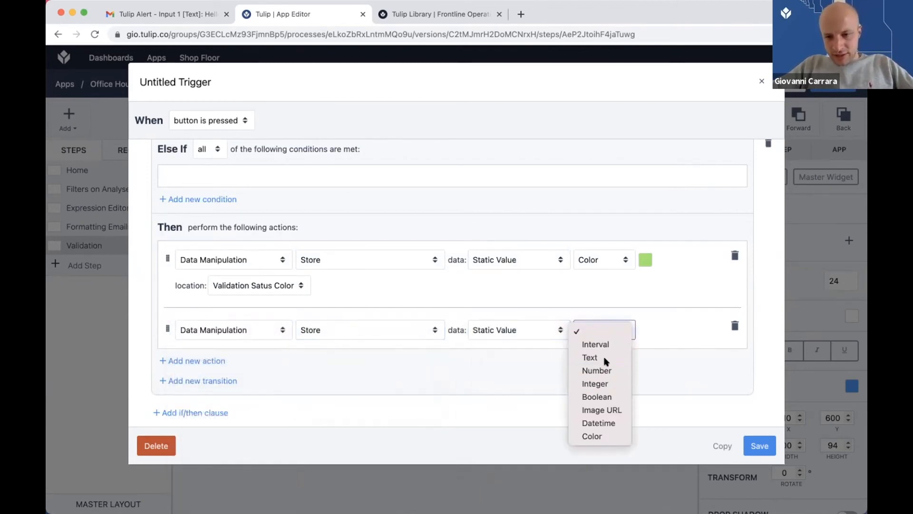
left_click(590, 357)
left_click(383, 347)
type("Inside Range!")
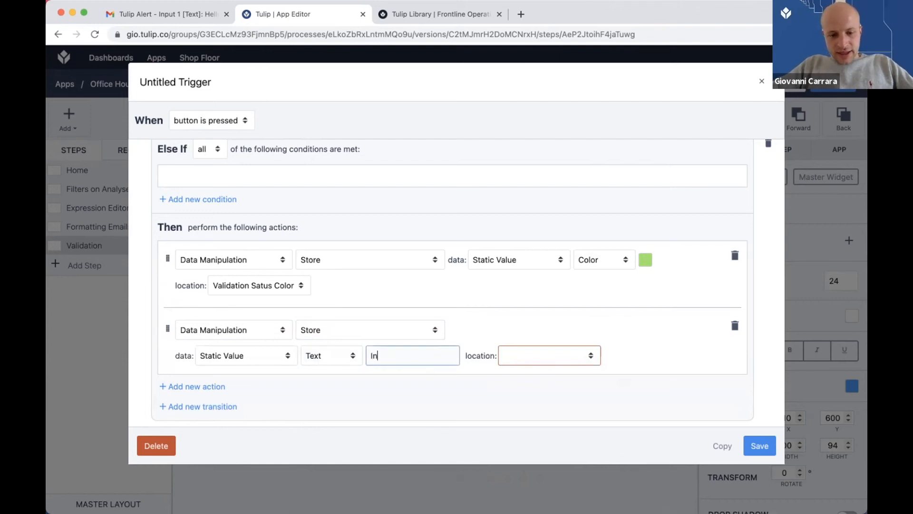
Store the "Inside Range!" text in the variable Validation Status Text and save the trigger.
left_click(589, 355)
left_click(574, 409)
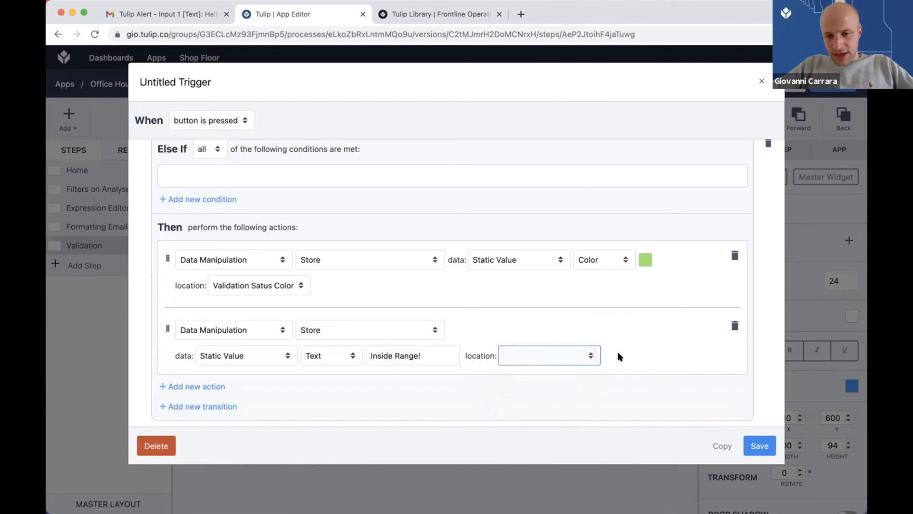
left_click(624, 357)
left_click(647, 447)
left_click(759, 452)
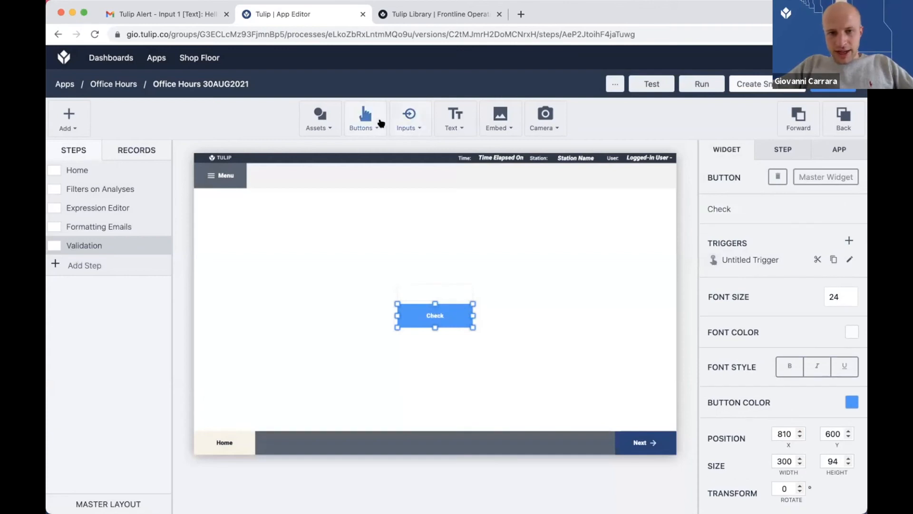
Insert a variable widget, size it to about 709 by 246, and center it below the Check button.
left_click(461, 117)
left_click(469, 169)
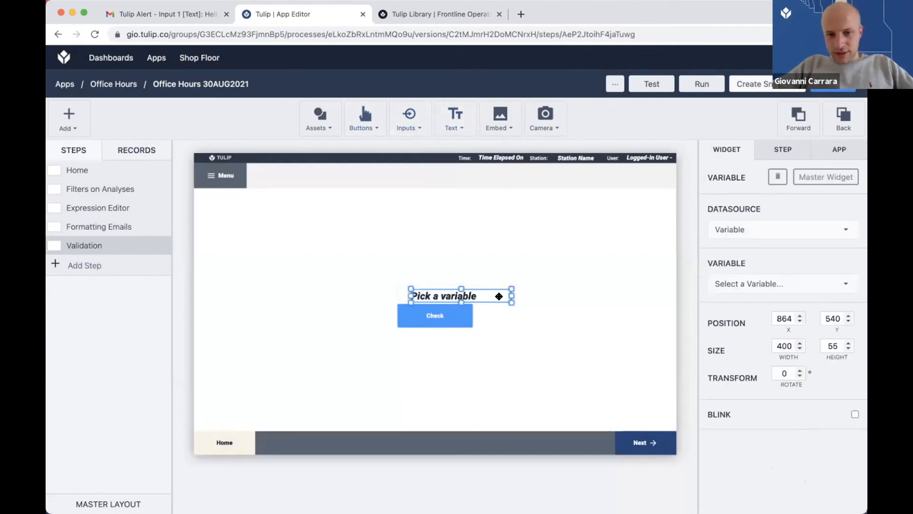
left_click_drag(498, 295, 540, 415)
left_click_drag(489, 393, 485, 393)
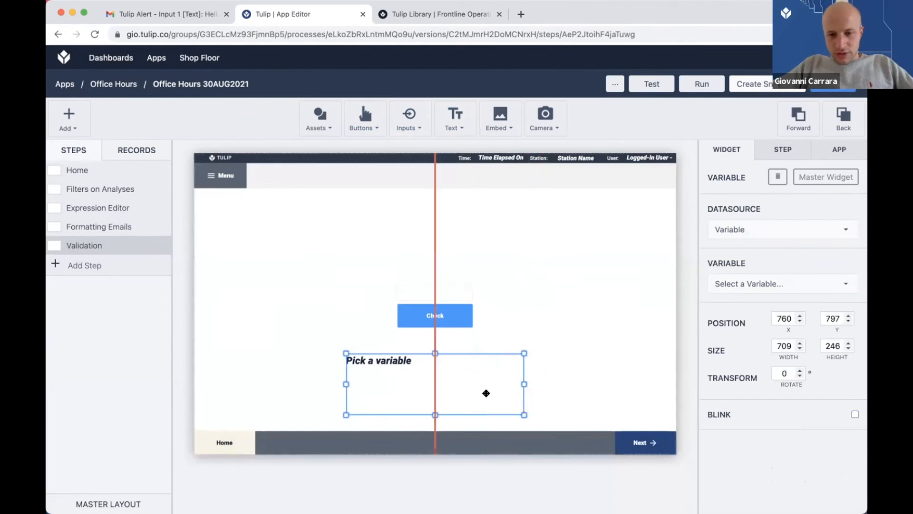
Delete the extra variable widget just above the Check button and link the large one below it to Validation Satus Color.
left_click(751, 284)
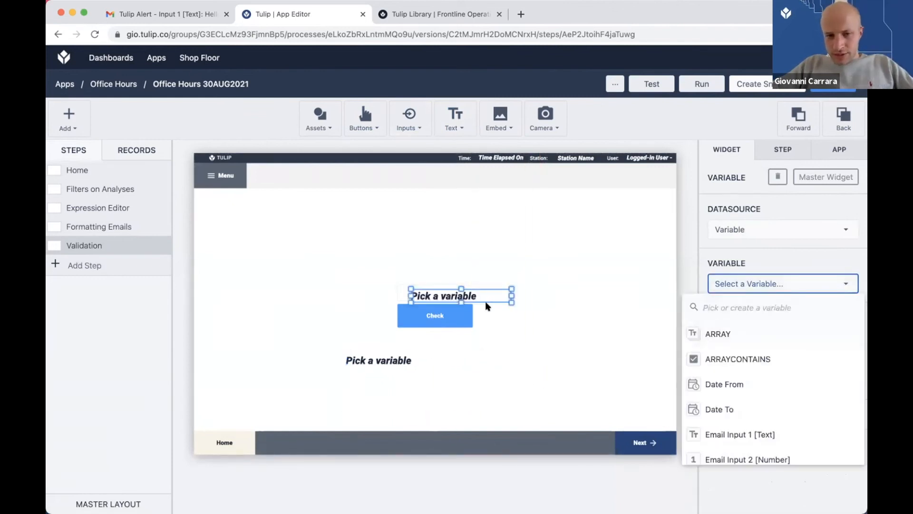
key("Delete")
left_click(410, 360)
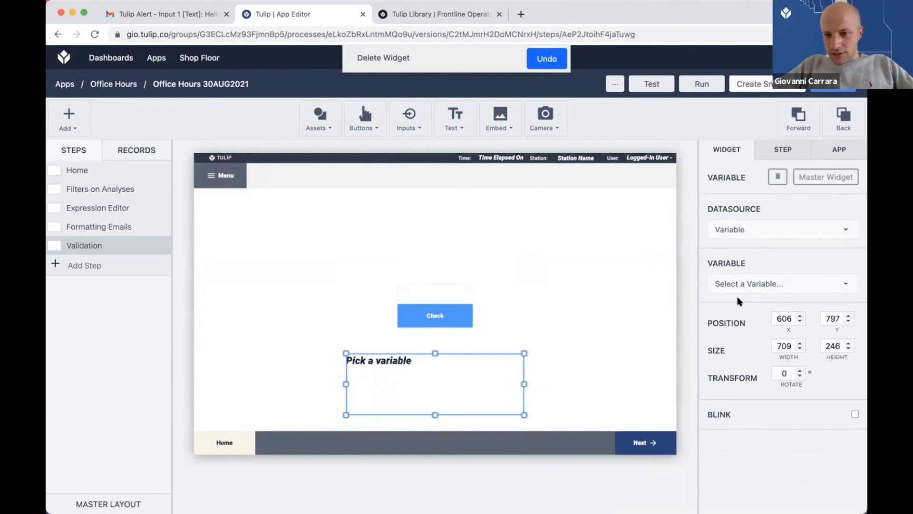
left_click(738, 285)
left_click(761, 371)
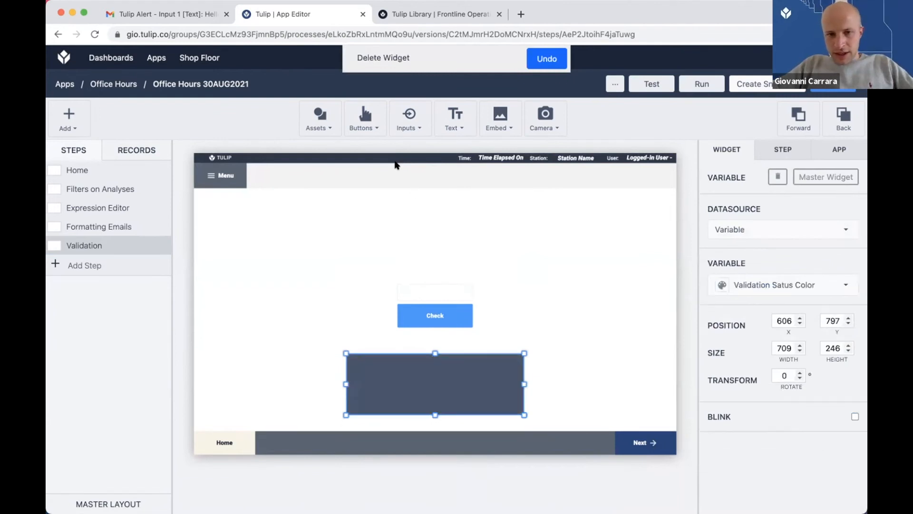
Insert a second variable widget over the dark status rectangle and link it to Validation Status Text.
left_click(417, 119)
left_click(457, 122)
left_click(464, 168)
left_click_drag(472, 362, 454, 384)
left_click(760, 288)
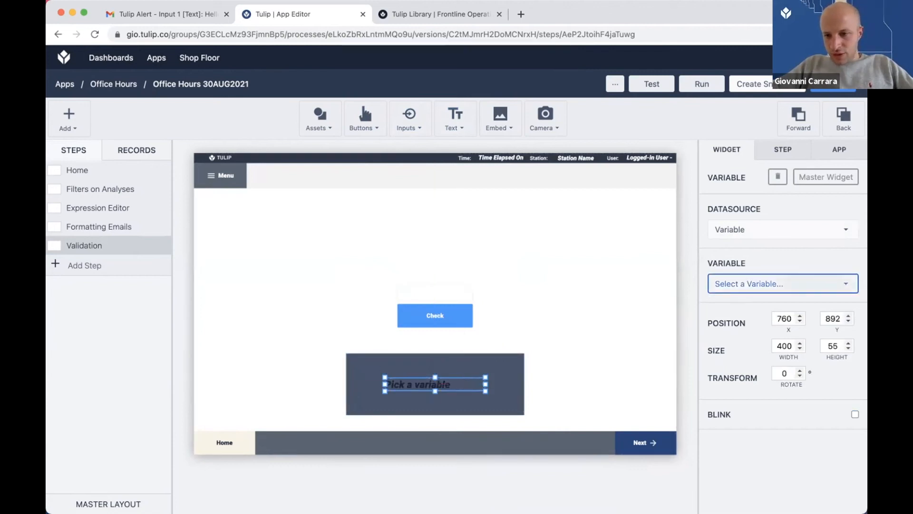
type("val")
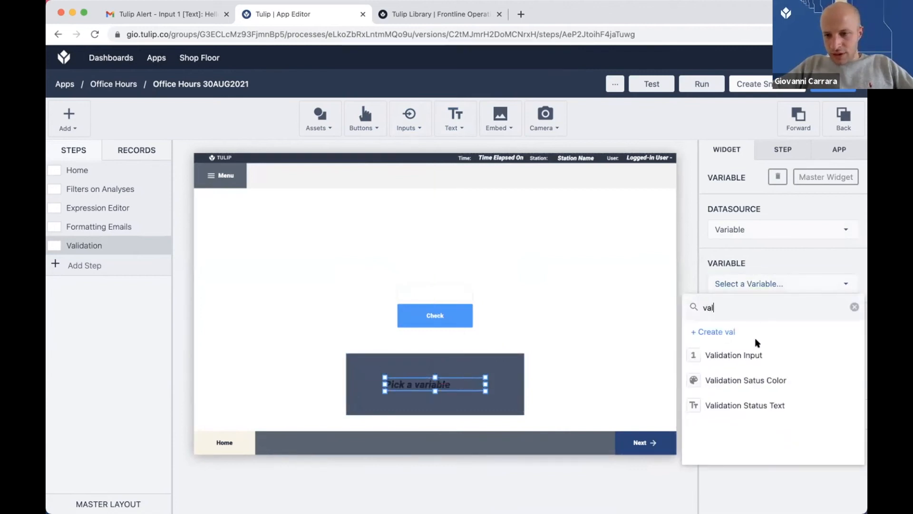
left_click(837, 403)
Set the Validation Status Text widget's font color to white (#FFFFFF).
left_click(852, 359)
left_click(740, 343)
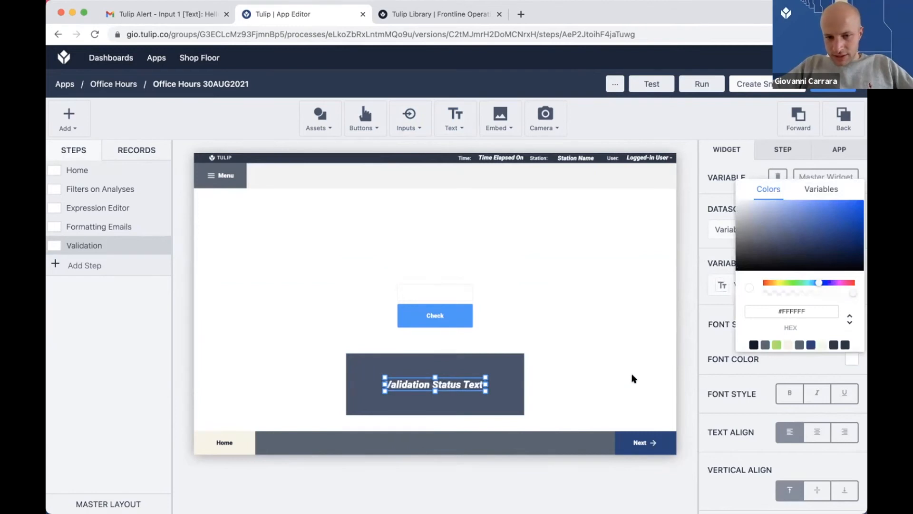
left_click(633, 378)
Switch to Tulip Player, advance to the next step and run the check with the value 2.
key("super+Tab")
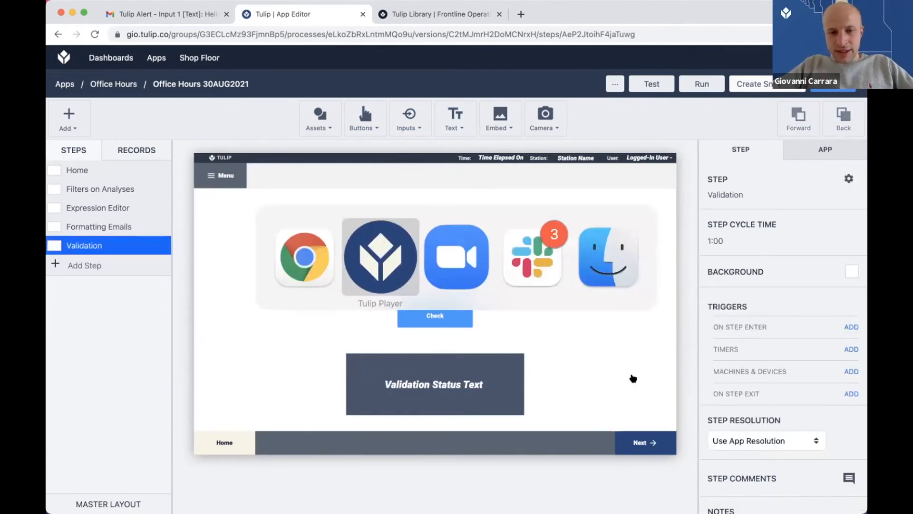
left_click(705, 415)
left_click(452, 232)
type("2")
left_click(431, 265)
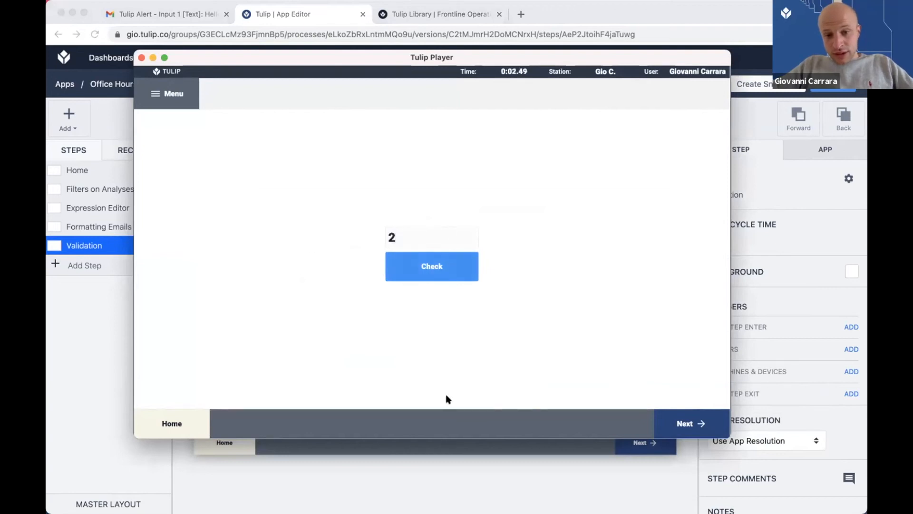
Replace the number in the validation input with 6 and run the check again.
left_click(425, 235)
key("BackSpace")
type("6")
left_click(423, 265)
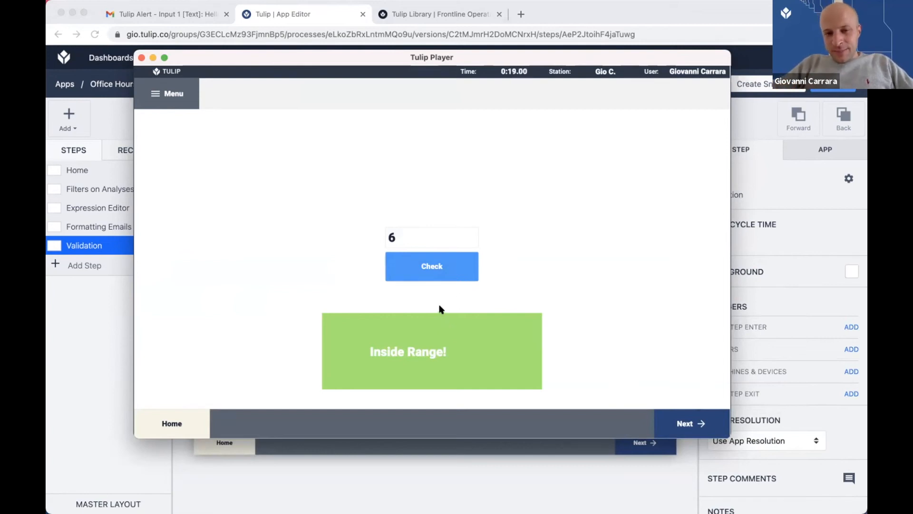
Return to the App Editor and try adding a Go To Step transition after the "Out of Range!" action in the Check button's trigger.
key("super+Tab")
left_click(439, 310)
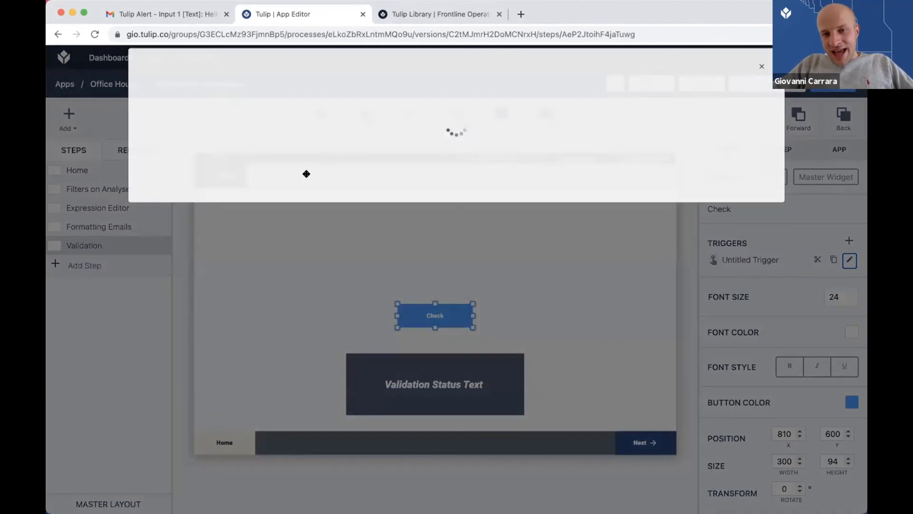
scroll(346, 270, "down", 1)
scroll(547, 267, "down", 1)
scroll(438, 263, "down", 1)
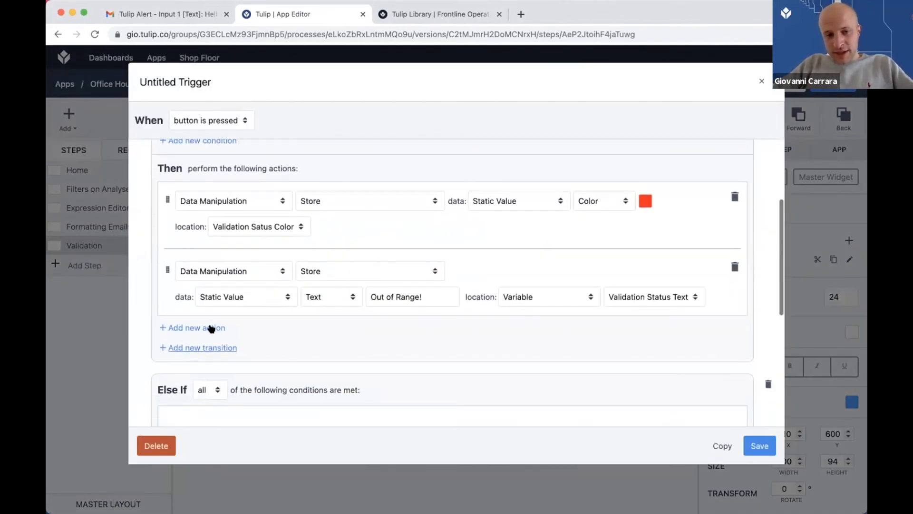
left_click(211, 327)
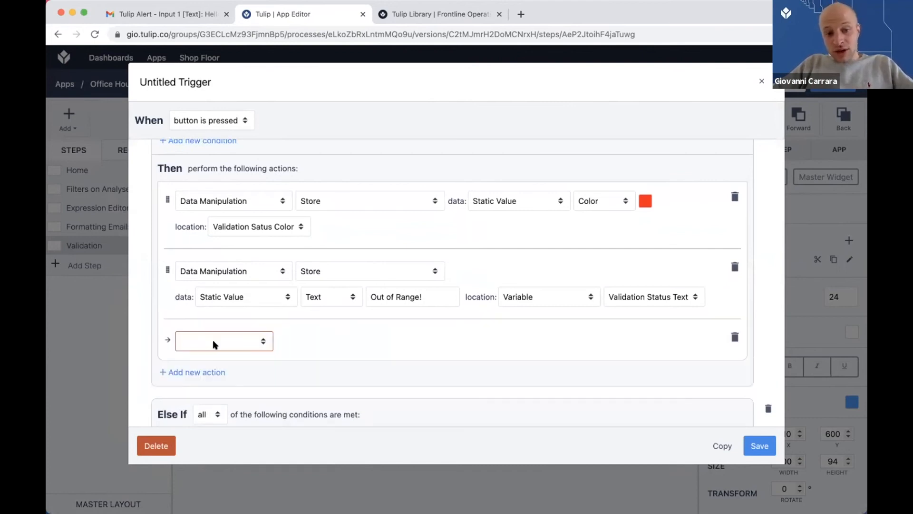
left_click(212, 340)
left_click(247, 369)
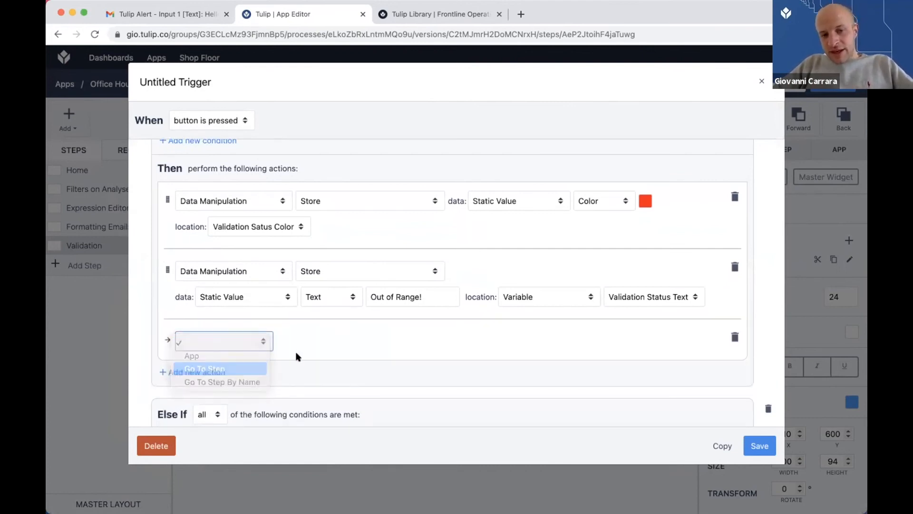
left_click(296, 346)
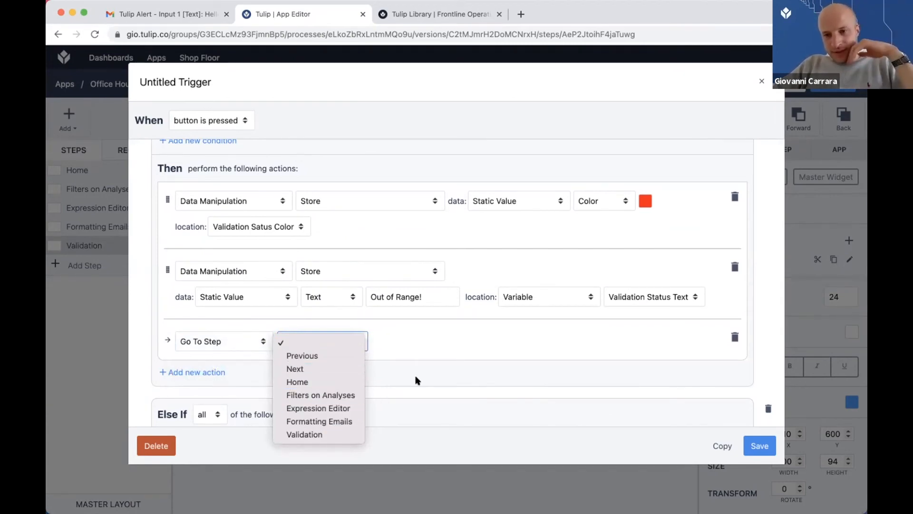
left_click(449, 357)
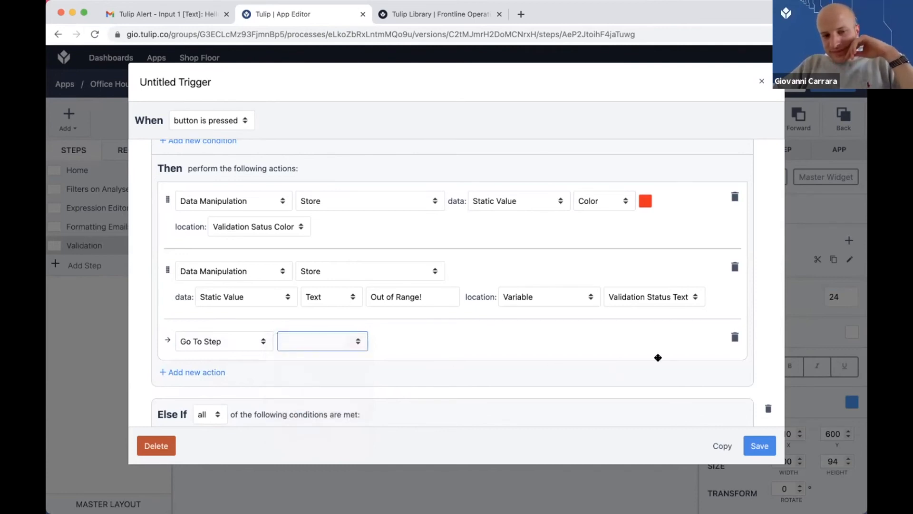
Delete the unfinished Go To Step transition and save the Check button's trigger.
left_click(734, 337)
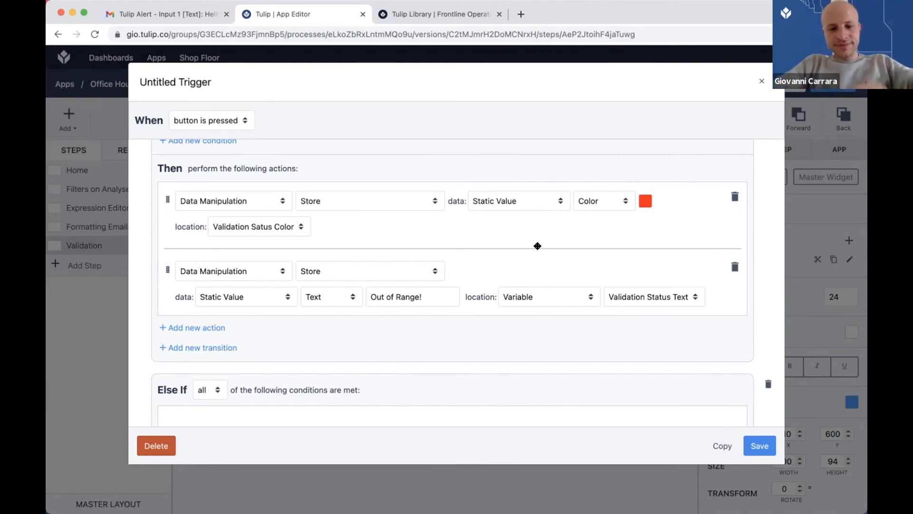
left_click(756, 449)
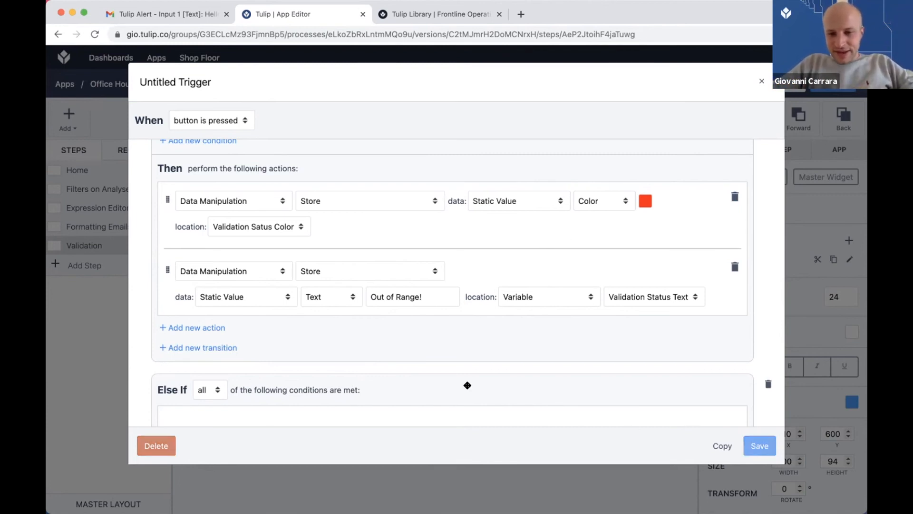
key("super+Tab")
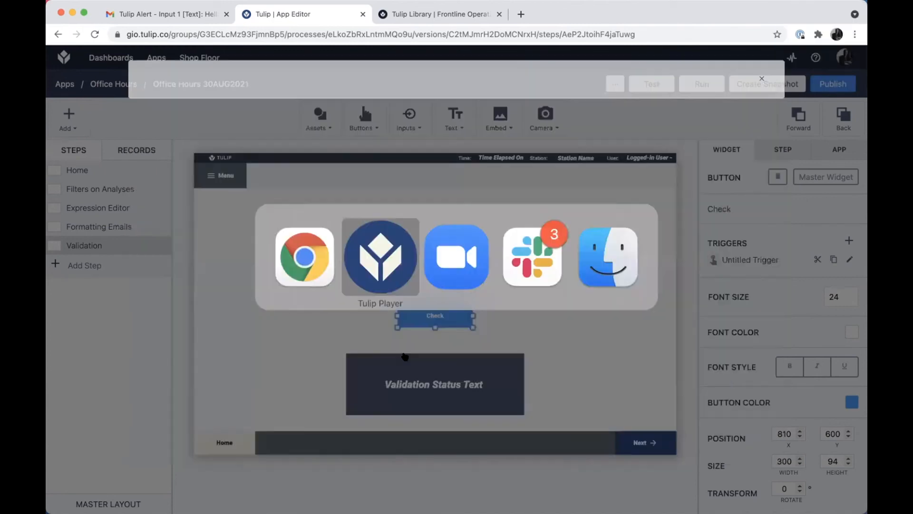
key("super+Tab")
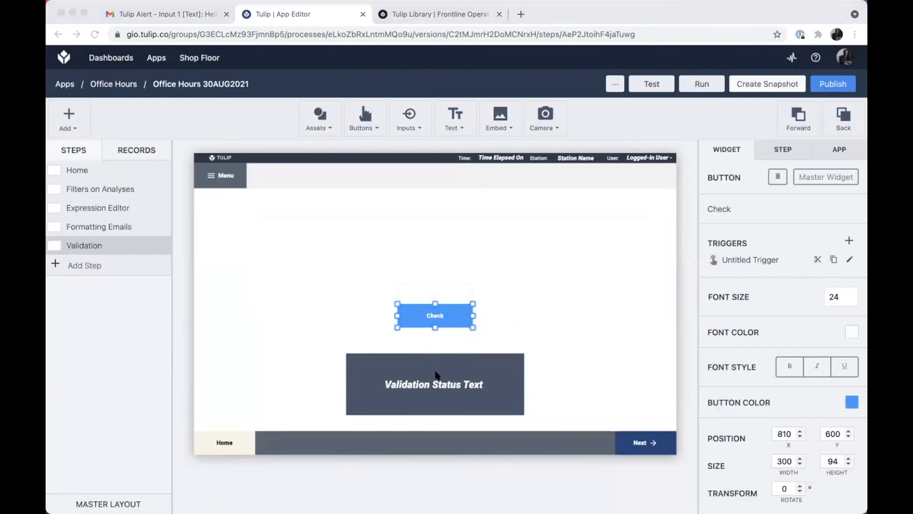
Open the Tulip Community site in a new tab and go to the Tulip Office Hours 30AUG2021 topic.
key("super+t")
type("co")
key("Return")
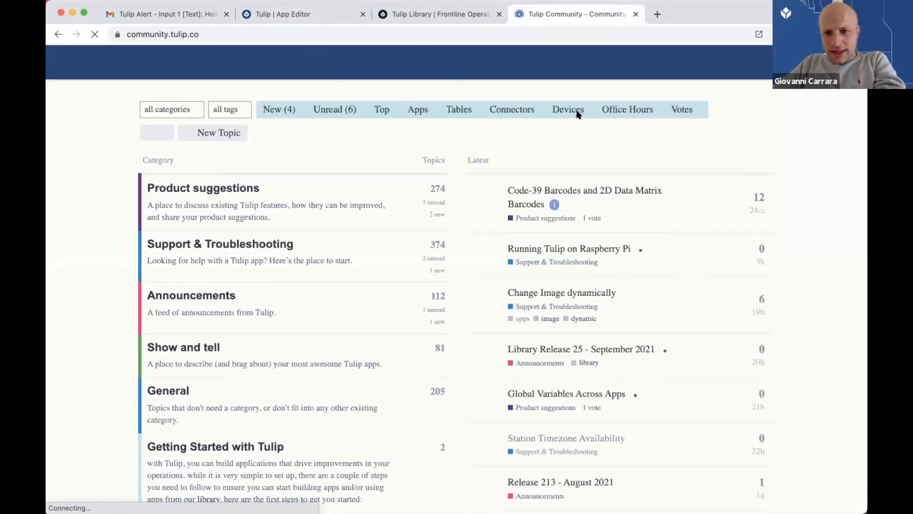
left_click(666, 112)
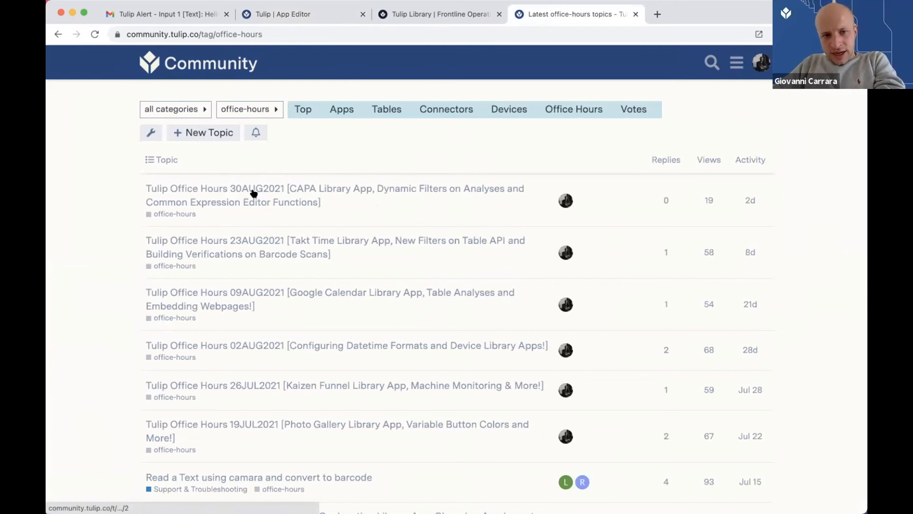
left_click(253, 193)
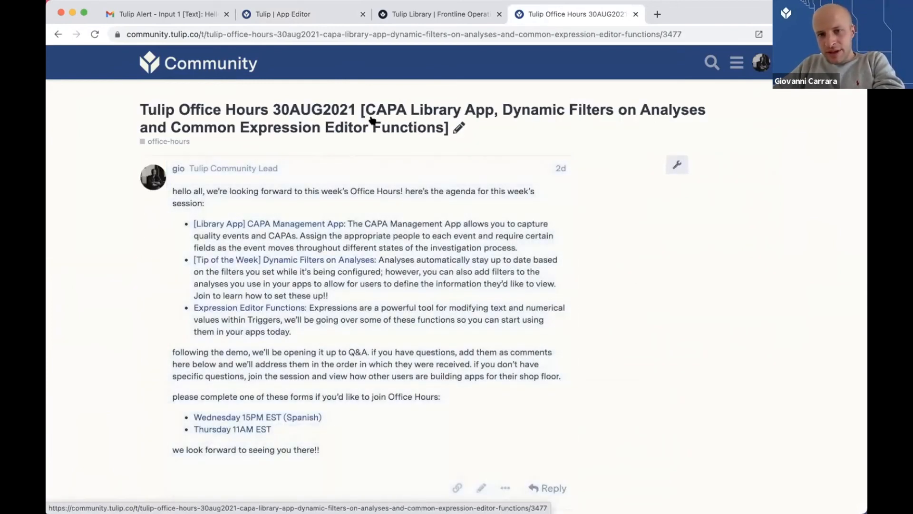
Look over the office hours topic's agenda and reply area, select its web address and return to the App Editor.
scroll(372, 120, "down", 1)
scroll(363, 216, "down", 7)
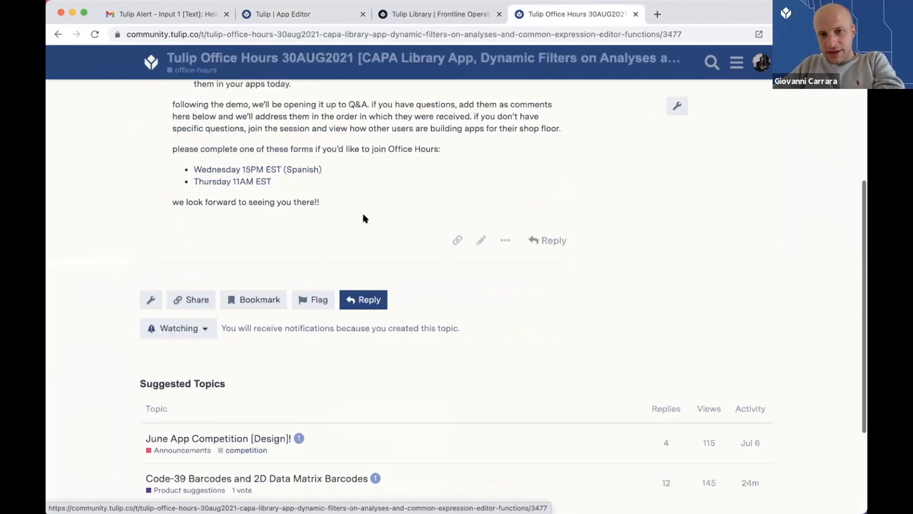
left_click(442, 38)
scroll(485, 280, "up", 7)
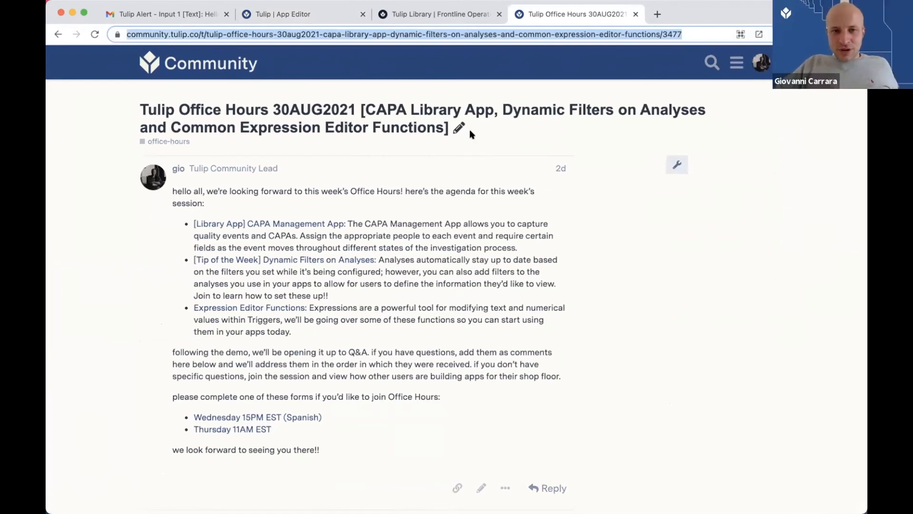
left_click(314, 18)
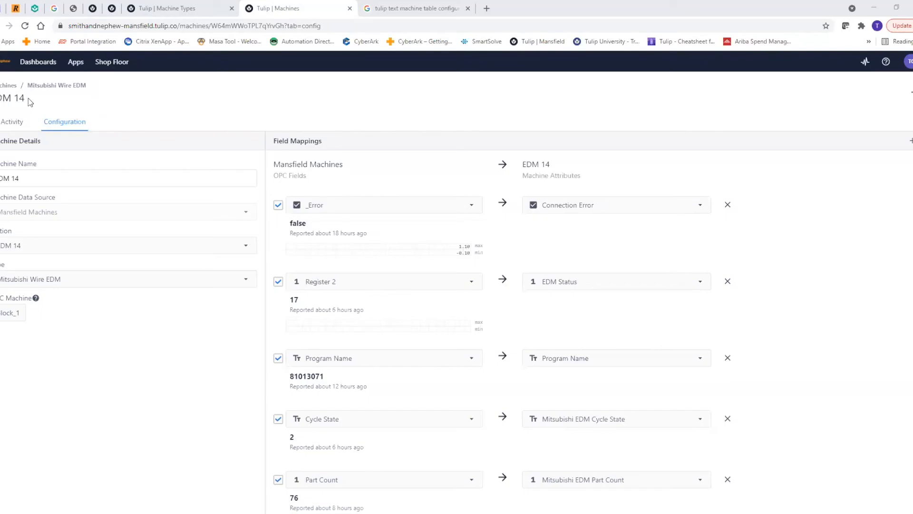
Highlight the machine name EDM 14 and look through its OPC field mappings.
left_click_drag(29, 101, 0, 102)
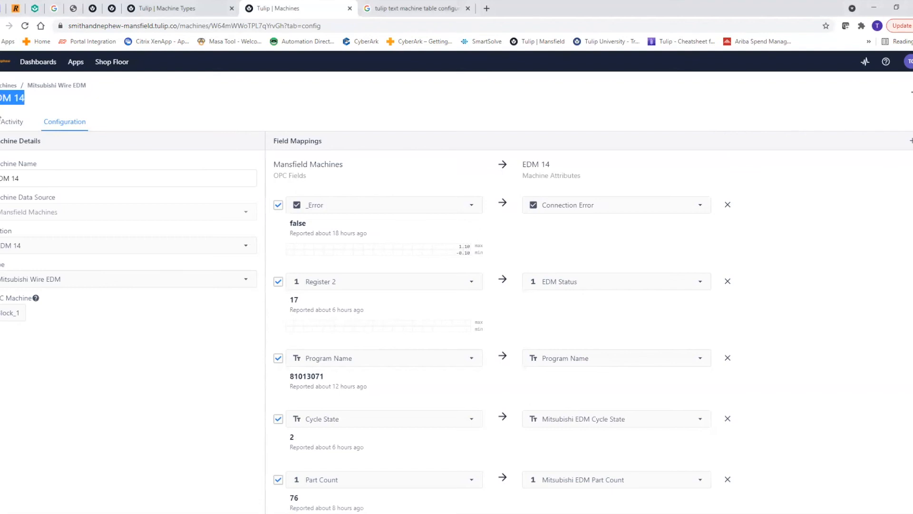
left_click(287, 109)
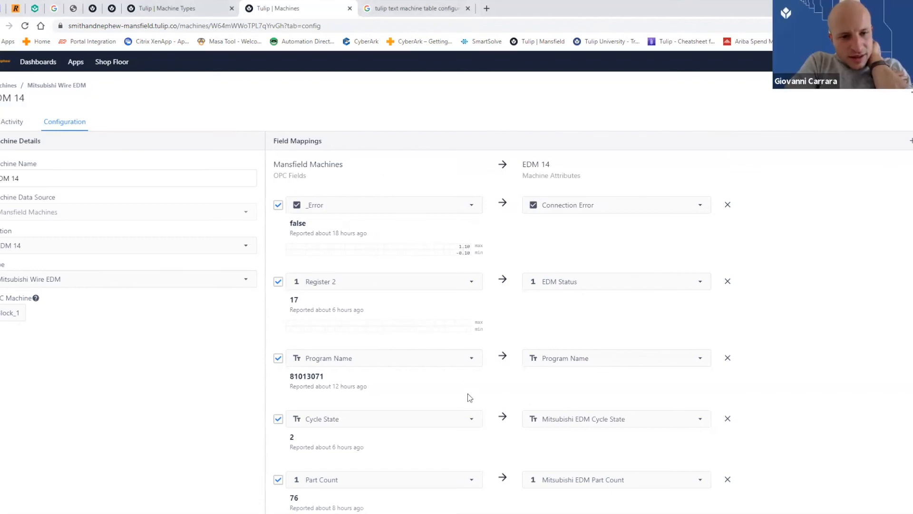
scroll(385, 393, "down", 1)
scroll(385, 392, "down", 2)
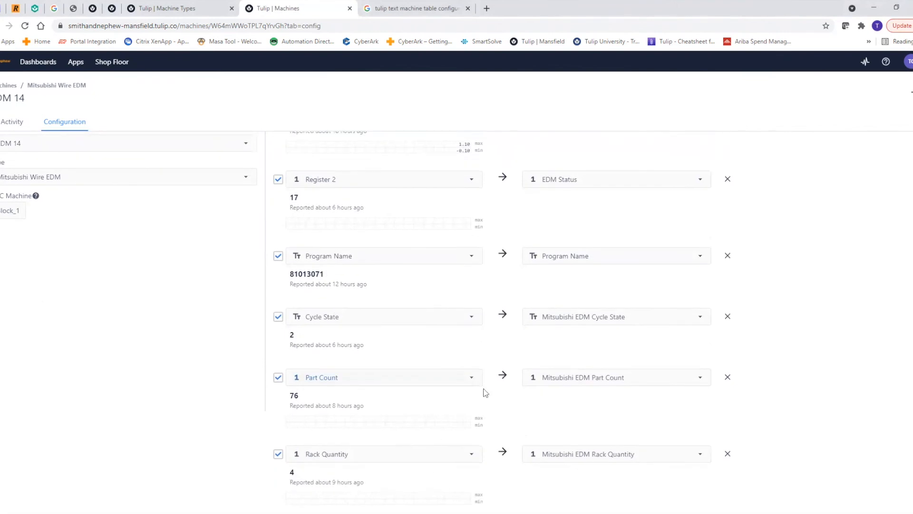
scroll(578, 331, "up", 2)
left_click(909, 141)
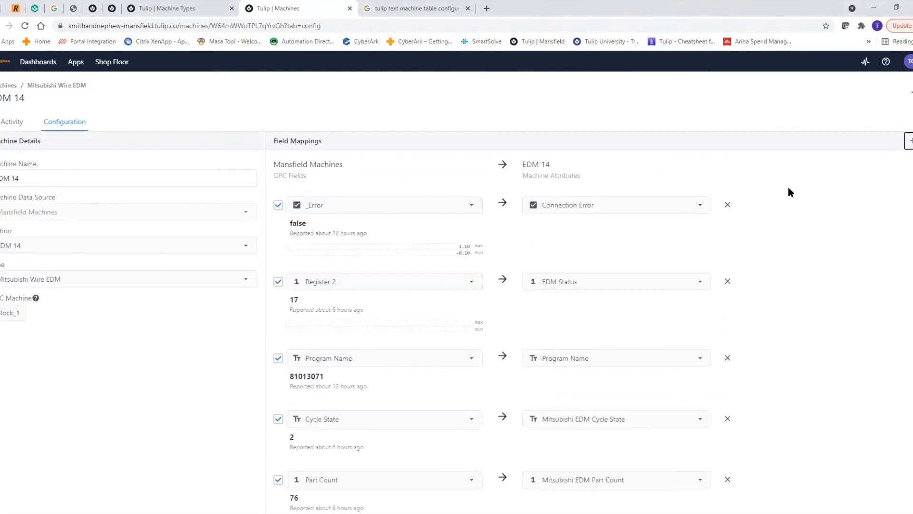
scroll(828, 262, "down", 3)
left_click(827, 243)
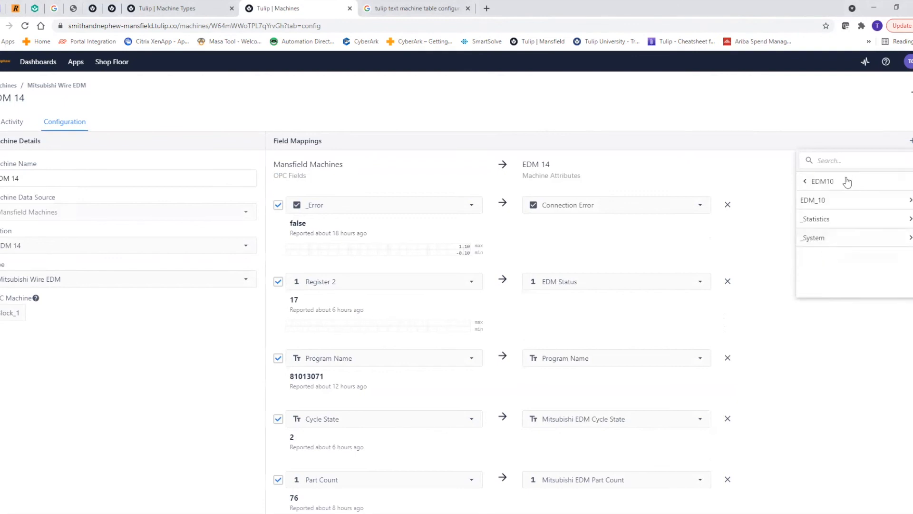
left_click(838, 182)
left_click(65, 121)
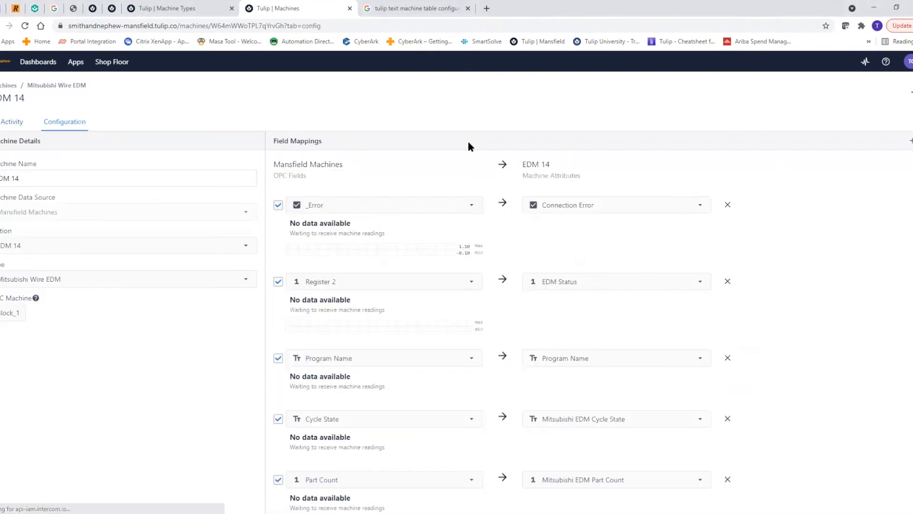
Add a field mapping to EDM 14 for the Part Count OPC field found under EDM14 > EDM_14.
left_click(909, 141)
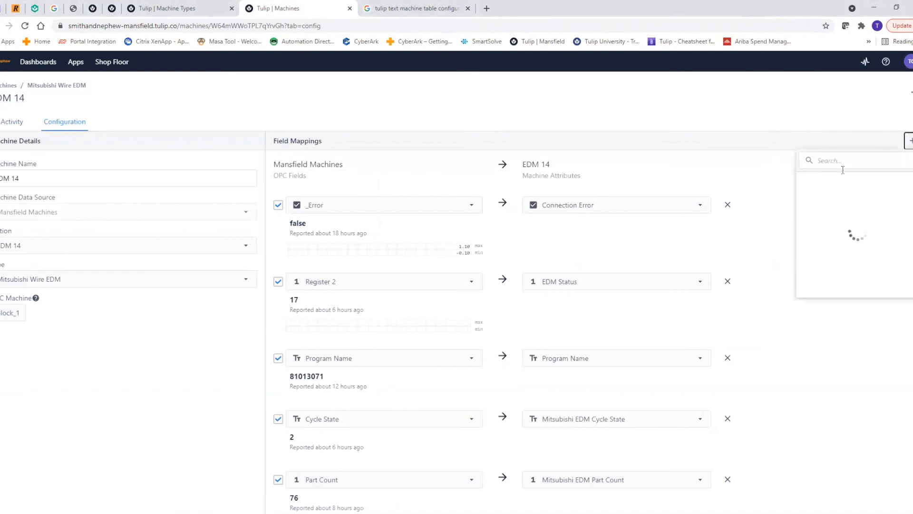
scroll(826, 256, "down", 5)
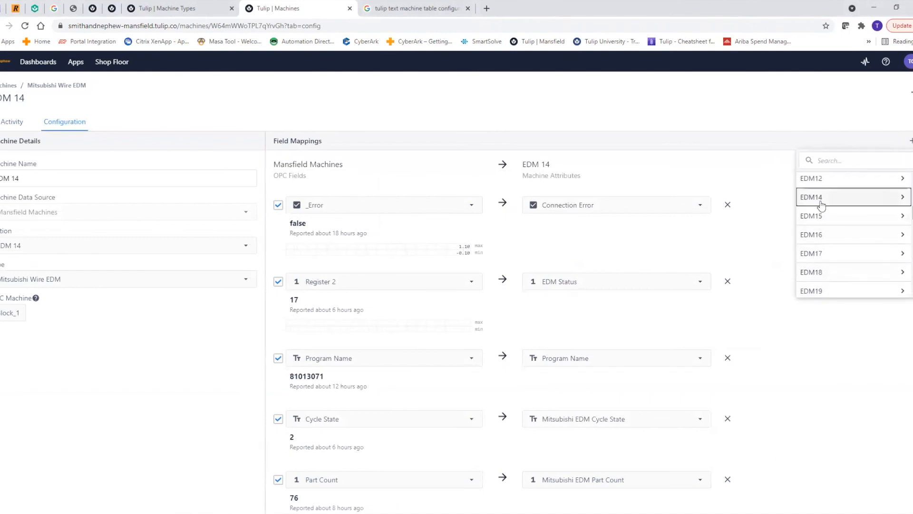
left_click(820, 199)
left_click(831, 205)
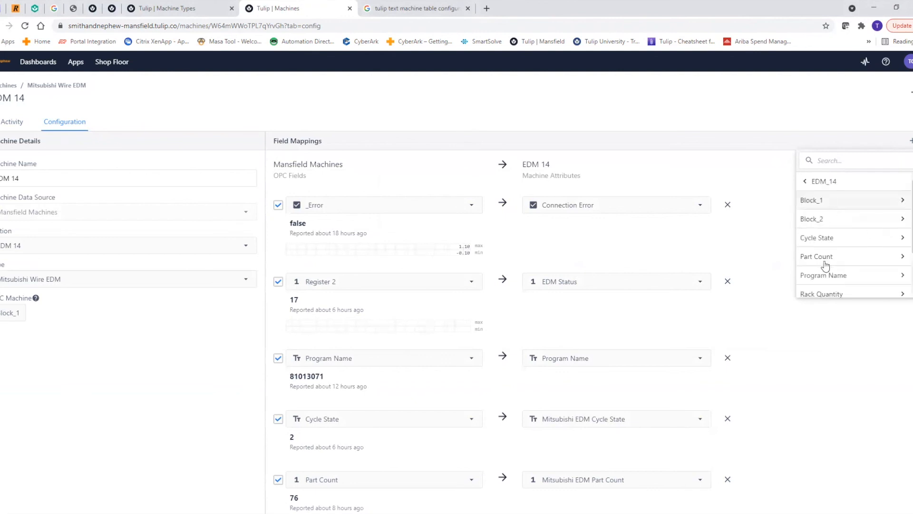
scroll(826, 254, "down", 1)
scroll(825, 254, "down", 2)
left_click(825, 199)
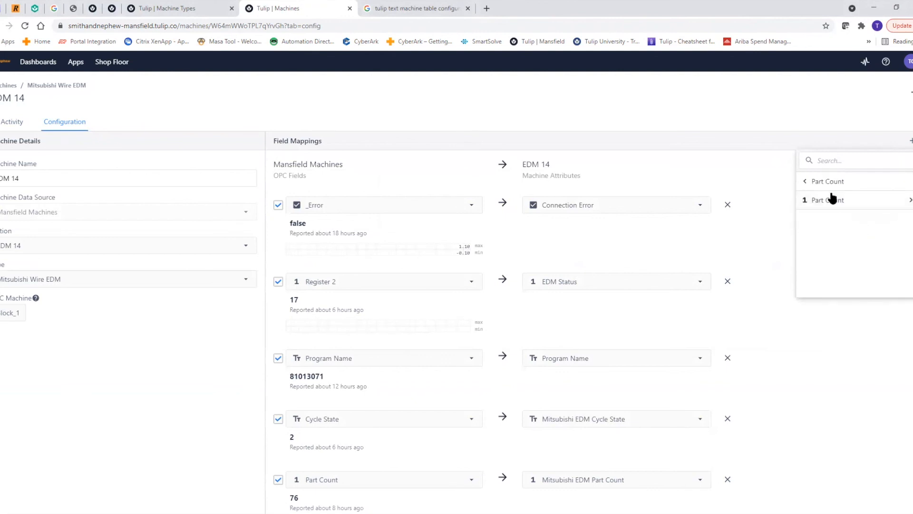
left_click(829, 203)
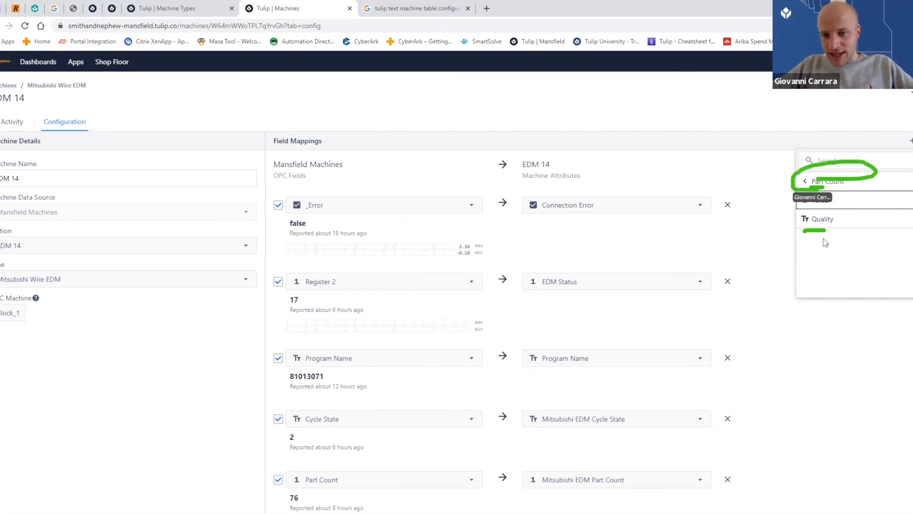
left_click(842, 197)
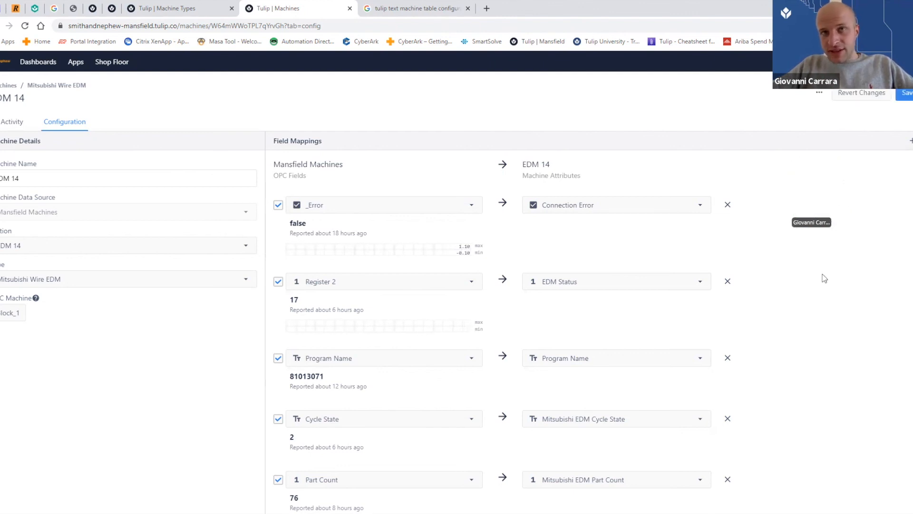
Search for a "part count" attribute for the new Part Count mapping, dismiss the list and revert the machine's unsaved changes.
scroll(824, 278, "down", 3)
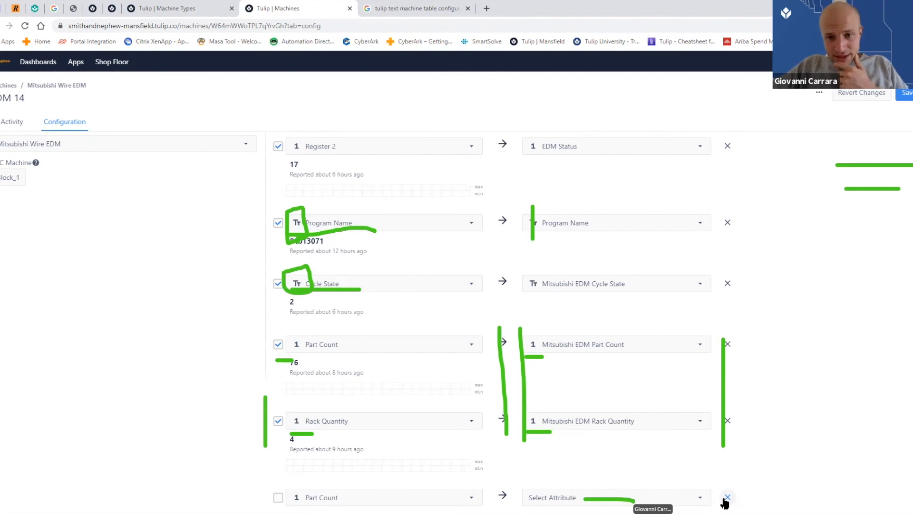
left_click(637, 499)
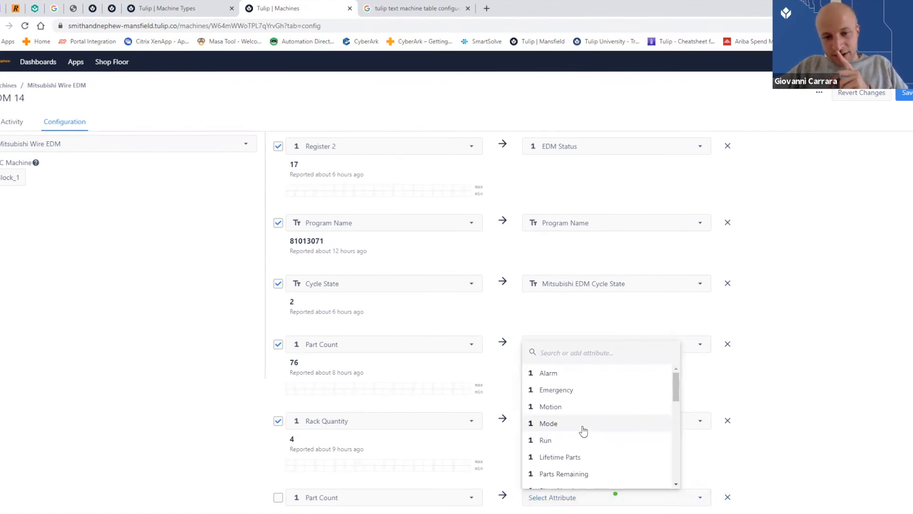
type("part count")
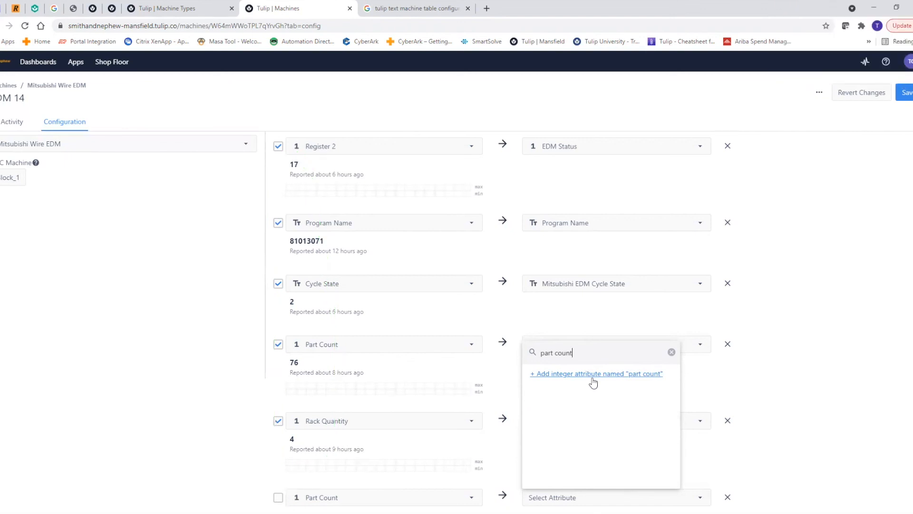
left_click(671, 352)
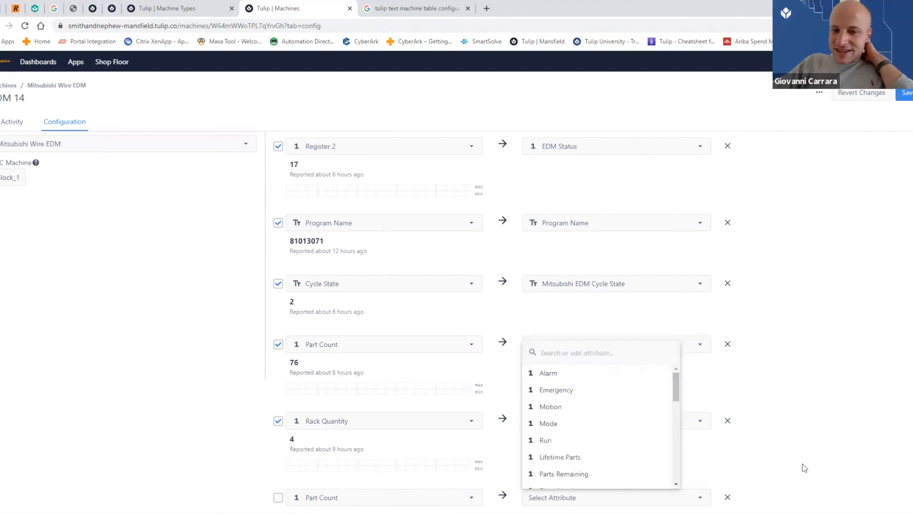
left_click(738, 373)
scroll(756, 325, "up", 3)
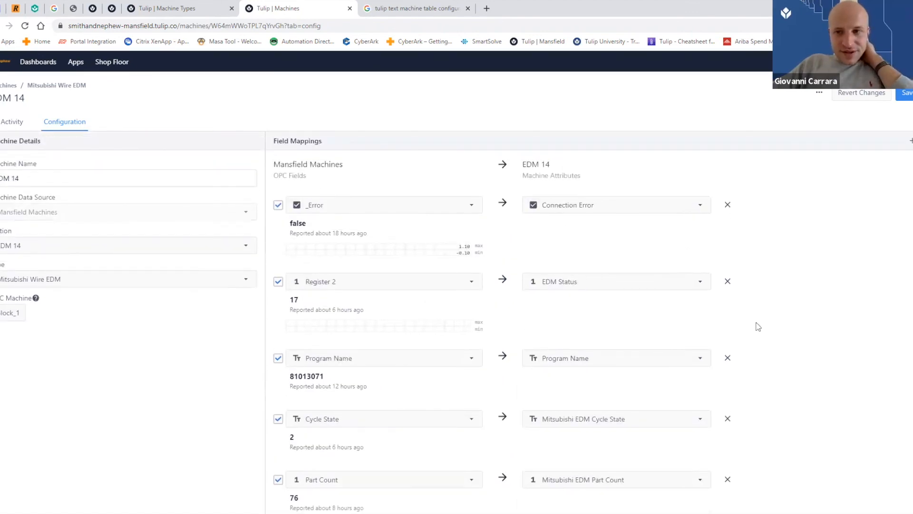
left_click(876, 92)
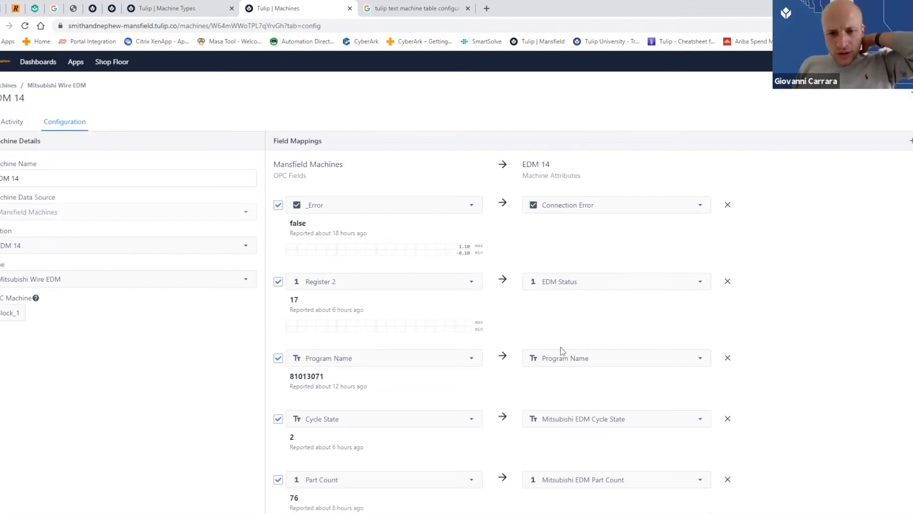